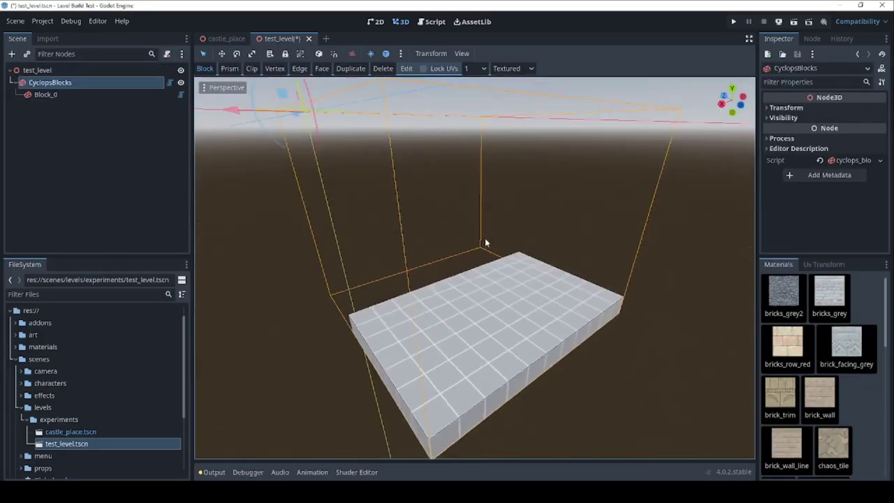
Block out walls along the edges of the floor slab with new Cyclops blocks
{"action": "middle_click_drag", "start_coordinate": [485, 243], "coordinate": [413, 323]}
{"action": "left_click_drag", "start_coordinate": [538, 249], "coordinate": [454, 255]}
{"action": "middle_click_drag", "start_coordinate": [455, 256], "coordinate": [445, 333]}
{"action": "left_click_drag", "start_coordinate": [459, 376], "coordinate": [421, 296]}
{"action": "middle_click_drag", "start_coordinate": [421, 296], "coordinate": [503, 230]}
{"action": "left_click_drag", "start_coordinate": [487, 161], "coordinate": [478, 206]}
{"action": "left_click", "coordinate": [530, 212]}
Add a raised platform with a flight of step blocks in front of the doorway wall
{"action": "left_click_drag", "start_coordinate": [446, 264], "coordinate": [344, 329]}
{"action": "middle_click_drag", "start_coordinate": [345, 329], "coordinate": [493, 299]}
{"action": "left_click_drag", "start_coordinate": [493, 299], "coordinate": [499, 329]}
{"action": "scroll", "coordinate": [481, 324], "scroll_direction": "down", "scroll_amount": 5}
{"action": "middle_click_drag", "start_coordinate": [499, 328], "coordinate": [410, 259]}
{"action": "scroll", "coordinate": [394, 265], "scroll_direction": "up", "scroll_amount": 5}
{"action": "left_click_drag", "start_coordinate": [410, 259], "coordinate": [433, 234]}
{"action": "middle_click_drag", "start_coordinate": [433, 234], "coordinate": [447, 307]}
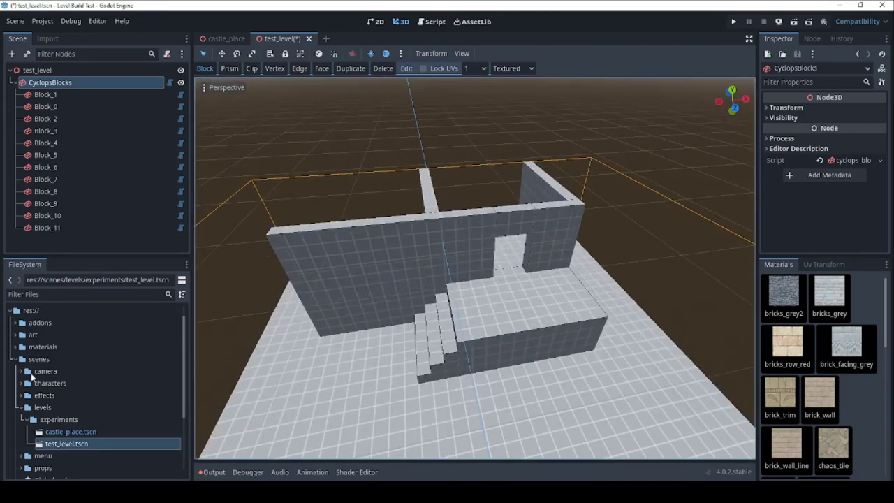
Place the Minotaur character scene from the characters folder onto the raised platform
{"action": "left_click", "coordinate": [22, 383]}
{"action": "left_click", "coordinate": [27, 395]}
{"action": "scroll", "coordinate": [63, 412], "scroll_direction": "down", "scroll_amount": 3}
{"action": "left_click_drag", "start_coordinate": [63, 428], "coordinate": [429, 361]}
{"action": "left_click", "coordinate": [22, 307]}
Draw another wall block for the building and show the output log
{"action": "middle_click_drag", "start_coordinate": [479, 219], "coordinate": [514, 343]}
{"action": "left_click_drag", "start_coordinate": [514, 343], "coordinate": [328, 391]}
{"action": "left_click", "coordinate": [357, 472]}
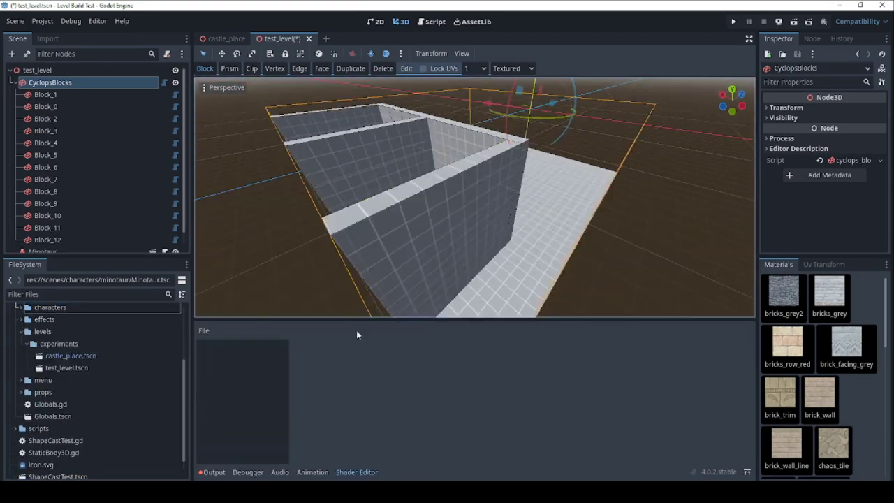
{"action": "left_click", "coordinate": [212, 472]}
Cut a wall block with the Clip tool, adjust the blocks and undo the last adjustment
{"action": "left_click", "coordinate": [253, 69]}
{"action": "middle_click_drag", "start_coordinate": [360, 323], "coordinate": [500, 202]}
{"action": "key", "text": "Return"}
{"action": "left_click_drag", "start_coordinate": [499, 202], "coordinate": [504, 123], "text": "alt"}
{"action": "middle_click_drag", "start_coordinate": [504, 123], "coordinate": [435, 197]}
{"action": "left_click_drag", "start_coordinate": [435, 197], "coordinate": [507, 347]}
{"action": "scroll", "coordinate": [439, 271], "scroll_direction": "down", "scroll_amount": 5}
{"action": "key", "text": "ctrl+z"}
Arrange the step blocks into a staircase leading up to the raised platform
{"action": "middle_click_drag", "start_coordinate": [506, 347], "coordinate": [401, 233]}
{"action": "mouse_move", "coordinate": [400, 234]}
{"action": "left_mouse_down"}
{"action": "mouse_move", "coordinate": [454, 244]}
{"action": "mouse_move", "coordinate": [361, 214]}
{"action": "mouse_move", "coordinate": [335, 276]}
{"action": "left_mouse_up"}
{"action": "scroll", "coordinate": [428, 244], "scroll_direction": "up", "scroll_amount": 2}
{"action": "scroll", "coordinate": [355, 231], "scroll_direction": "up", "scroll_amount": 3}
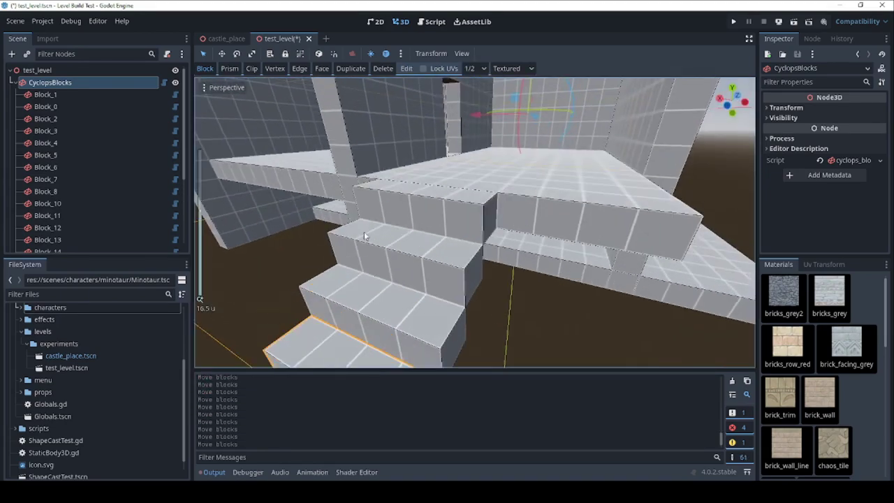
{"action": "middle_click_drag", "start_coordinate": [479, 247], "coordinate": [480, 189], "text": "shift"}
{"action": "left_click_drag", "start_coordinate": [349, 201], "coordinate": [495, 225]}
{"action": "middle_click_drag", "start_coordinate": [415, 279], "coordinate": [461, 210]}
{"action": "left_click", "coordinate": [435, 328], "text": "shift"}
{"action": "left_click_drag", "start_coordinate": [449, 225], "coordinate": [457, 231]}
Reposition blocks around the building, undoing a misplaced move
{"action": "mouse_move", "coordinate": [457, 231]}
{"action": "middle_mouse_down"}
{"action": "mouse_move", "coordinate": [502, 285]}
{"action": "mouse_move", "coordinate": [370, 172]}
{"action": "mouse_move", "coordinate": [405, 312]}
{"action": "mouse_move", "coordinate": [474, 185]}
{"action": "mouse_move", "coordinate": [469, 227]}
{"action": "middle_mouse_up"}
{"action": "scroll", "coordinate": [371, 171], "scroll_direction": "down", "scroll_amount": 5}
{"action": "key", "text": "ctrl+z"}
{"action": "left_click_drag", "start_coordinate": [470, 227], "coordinate": [433, 266]}
{"action": "middle_click_drag", "start_coordinate": [433, 266], "coordinate": [349, 267]}
{"action": "key", "text": "ctrl+z"}
{"action": "key", "text": "ctrl+shift+z"}
{"action": "left_click_drag", "start_coordinate": [349, 267], "coordinate": [408, 278]}
{"action": "middle_click_drag", "start_coordinate": [433, 275], "coordinate": [518, 270]}
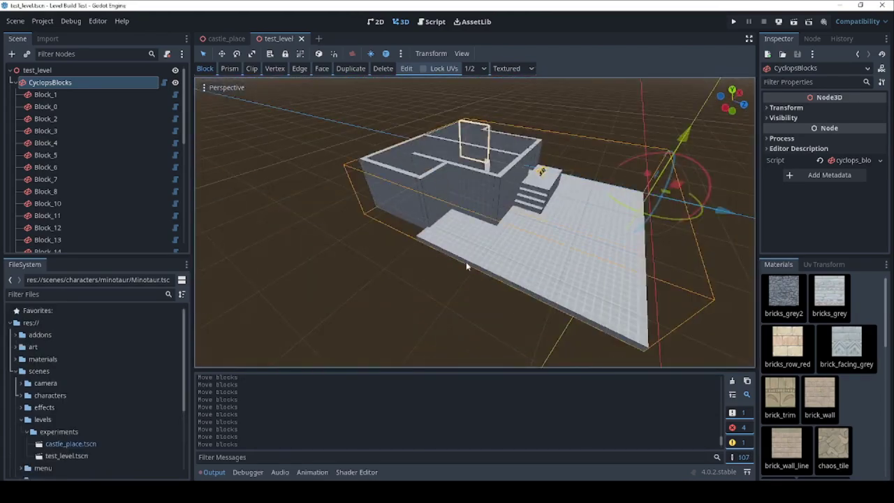
Try to raise the wall block above the inner doorway, and undo the move
{"action": "middle_click_drag", "start_coordinate": [466, 261], "coordinate": [440, 278]}
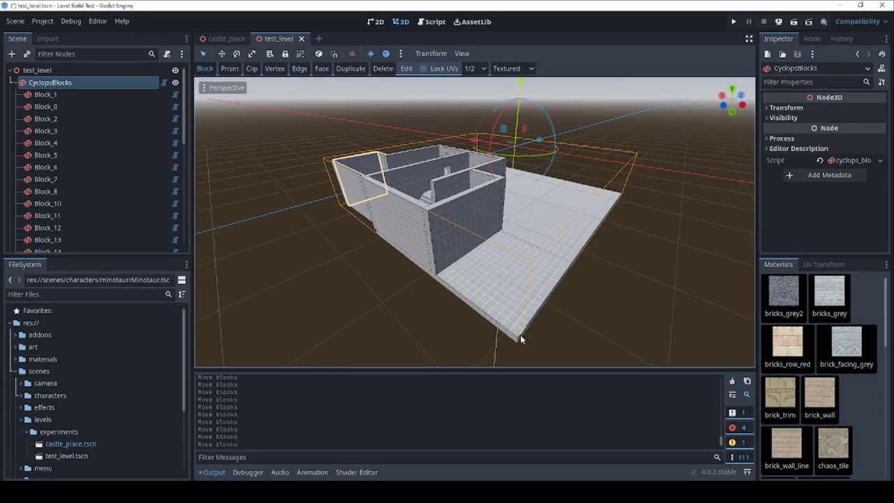
{"action": "middle_click_drag", "start_coordinate": [520, 340], "coordinate": [414, 257]}
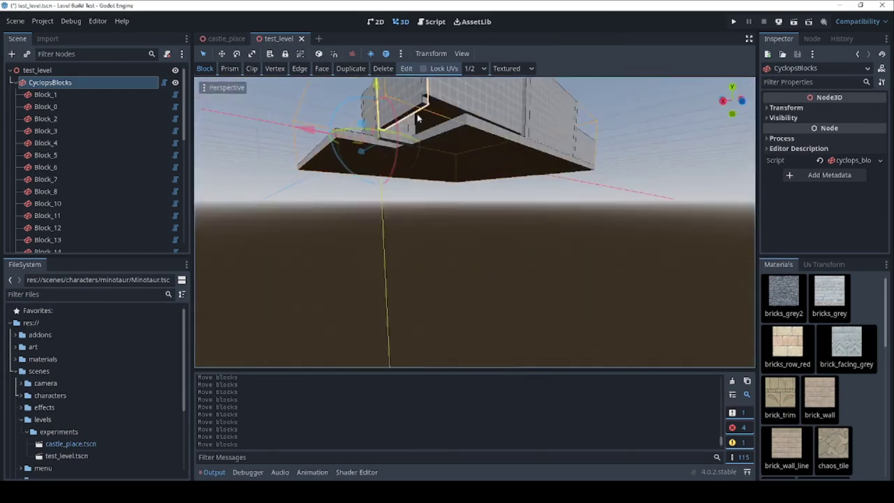
{"action": "middle_click_drag", "start_coordinate": [488, 210], "coordinate": [565, 223]}
{"action": "scroll", "coordinate": [471, 233], "scroll_direction": "up", "scroll_amount": 8}
{"action": "left_click_drag", "start_coordinate": [565, 222], "coordinate": [536, 116]}
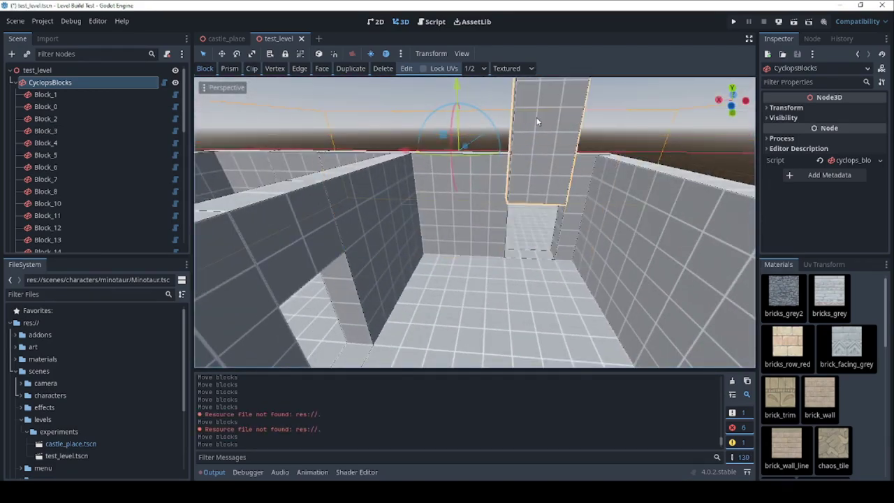
{"action": "key", "text": "ctrl+z"}
Adjust the position of the wall blocks around the inner rooms
{"action": "middle_click_drag", "start_coordinate": [535, 116], "coordinate": [495, 301]}
{"action": "left_click_drag", "start_coordinate": [495, 301], "coordinate": [515, 246]}
{"action": "middle_click_drag", "start_coordinate": [515, 246], "coordinate": [523, 152]}
{"action": "left_click_drag", "start_coordinate": [518, 169], "coordinate": [513, 156]}
{"action": "middle_click_drag", "start_coordinate": [513, 156], "coordinate": [611, 230]}
{"action": "left_click", "coordinate": [526, 197]}
{"action": "middle_click_drag", "start_coordinate": [526, 198], "coordinate": [345, 200]}
{"action": "left_click_drag", "start_coordinate": [345, 199], "coordinate": [363, 203]}
{"action": "middle_click_drag", "start_coordinate": [363, 202], "coordinate": [429, 251]}
Apply materials from the palette to two of the room's blocks
{"action": "scroll", "coordinate": [518, 130], "scroll_direction": "down", "scroll_amount": 3}
{"action": "left_click", "coordinate": [429, 252]}
{"action": "scroll", "coordinate": [822, 349], "scroll_direction": "down", "scroll_amount": 10}
{"action": "double_click", "coordinate": [822, 322]}
{"action": "scroll", "coordinate": [446, 230], "scroll_direction": "up", "scroll_amount": 6}
{"action": "middle_click_drag", "start_coordinate": [488, 230], "coordinate": [439, 208]}
{"action": "left_click", "coordinate": [440, 208]}
{"action": "left_click_drag", "start_coordinate": [885, 425], "coordinate": [881, 376]}
{"action": "double_click", "coordinate": [794, 367]}
Apply further brick materials to blocks of the room
{"action": "middle_click_drag", "start_coordinate": [321, 317], "coordinate": [407, 296]}
{"action": "left_click_drag", "start_coordinate": [885, 375], "coordinate": [881, 317]}
{"action": "double_click", "coordinate": [787, 343]}
{"action": "left_click", "coordinate": [478, 244]}
{"action": "middle_click_drag", "start_coordinate": [447, 230], "coordinate": [479, 210]}
{"action": "double_click", "coordinate": [783, 294]}
Select the remaining room walls together and apply a brick material to them
{"action": "left_click", "coordinate": [479, 210]}
{"action": "left_click", "coordinate": [583, 199], "text": "shift"}
{"action": "left_click", "coordinate": [318, 183], "text": "shift"}
{"action": "left_click", "coordinate": [314, 312], "text": "shift"}
{"action": "left_click", "coordinate": [619, 225], "text": "shift"}
{"action": "middle_click_drag", "start_coordinate": [314, 311], "coordinate": [479, 244]}
{"action": "double_click", "coordinate": [819, 394]}
Cover the raised platform block with the chaos_tile material
{"action": "left_click", "coordinate": [484, 239]}
{"action": "double_click", "coordinate": [792, 299]}
{"action": "left_click", "coordinate": [478, 244]}
{"action": "left_click_drag", "start_coordinate": [884, 340], "coordinate": [883, 372]}
{"action": "double_click", "coordinate": [824, 361]}
Select all the stair blocks together and undo the accidental block move
{"action": "middle_click_drag", "start_coordinate": [475, 237], "coordinate": [469, 183]}
{"action": "left_click", "coordinate": [466, 176]}
{"action": "left_click", "coordinate": [471, 199], "text": "shift"}
{"action": "left_click", "coordinate": [477, 227], "text": "shift"}
{"action": "left_click", "coordinate": [480, 263], "text": "shift"}
{"action": "left_click", "coordinate": [481, 288], "text": "shift"}
{"action": "key", "text": "ctrl+z"}
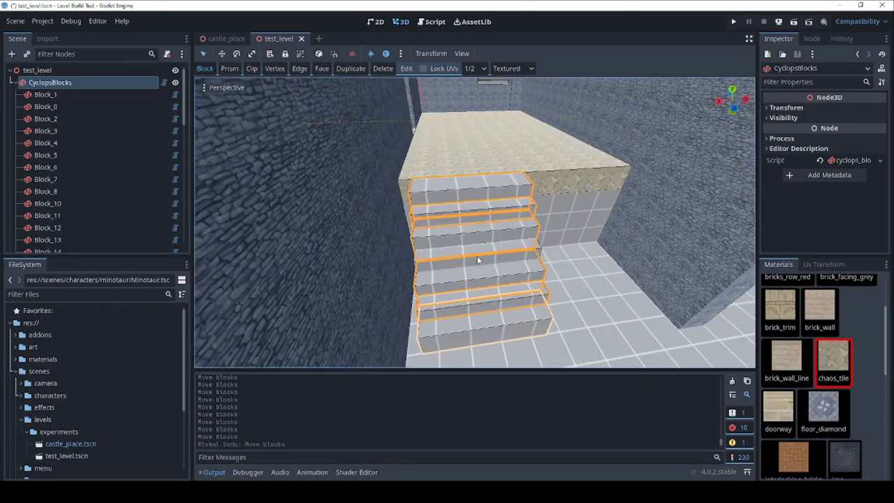
Pull the block beside the stairs down towards the floor
{"action": "middle_click_drag", "start_coordinate": [463, 275], "coordinate": [488, 168]}
{"action": "left_click", "coordinate": [532, 233]}
{"action": "left_click", "coordinate": [583, 159]}
{"action": "left_click_drag", "start_coordinate": [581, 159], "coordinate": [573, 333]}
{"action": "middle_click_drag", "start_coordinate": [573, 333], "coordinate": [488, 279]}
Select the stair blocks together and apply the stairs_face material to them
{"action": "left_click", "coordinate": [489, 169], "text": "shift"}
{"action": "left_click", "coordinate": [466, 194], "text": "shift"}
{"action": "left_click", "coordinate": [447, 244], "text": "shift"}
{"action": "left_click", "coordinate": [422, 293], "text": "shift"}
{"action": "scroll", "coordinate": [863, 394], "scroll_direction": "down", "scroll_amount": 11}
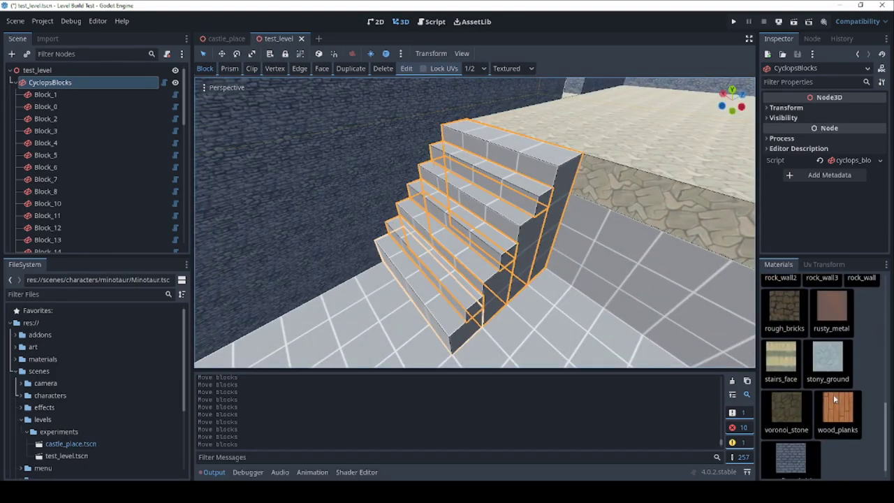
{"action": "double_click", "coordinate": [776, 344]}
Apply wood_planks to the block below the platform and chaos_tile to the floor
{"action": "left_click", "coordinate": [629, 254]}
{"action": "double_click", "coordinate": [839, 395]}
{"action": "middle_click_drag", "start_coordinate": [594, 223], "coordinate": [516, 181]}
{"action": "left_click", "coordinate": [512, 176]}
{"action": "scroll", "coordinate": [838, 381], "scroll_direction": "up", "scroll_amount": 12}
{"action": "double_click", "coordinate": [833, 379]}
{"action": "scroll", "coordinate": [468, 208], "scroll_direction": "down", "scroll_amount": 6}
{"action": "middle_click_drag", "start_coordinate": [469, 208], "coordinate": [489, 224]}
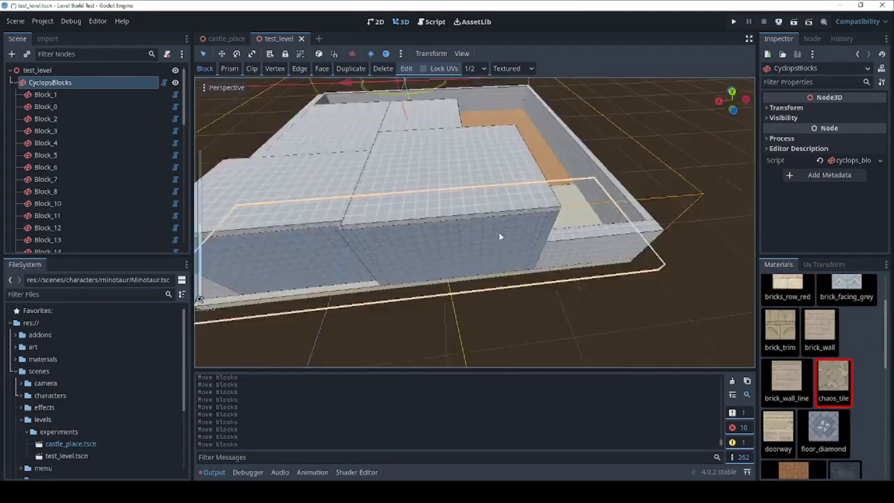
In face editing mode, set the texture scale of a face near the platform to 0.5 on X and Y
{"action": "left_click", "coordinate": [488, 308]}
{"action": "middle_click_drag", "start_coordinate": [488, 308], "coordinate": [503, 231]}
{"action": "scroll", "coordinate": [503, 230], "scroll_direction": "up", "scroll_amount": 6}
{"action": "left_click", "coordinate": [823, 265]}
{"action": "left_click", "coordinate": [450, 234]}
{"action": "left_click", "coordinate": [321, 69]}
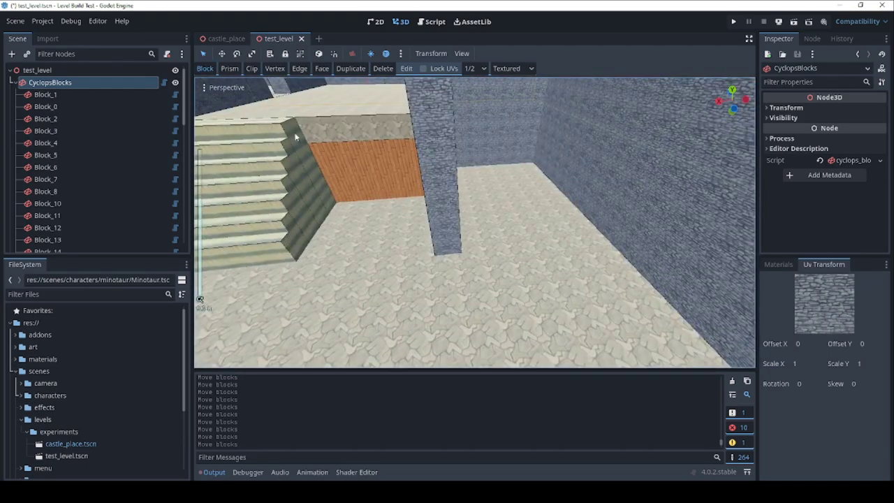
{"action": "scroll", "coordinate": [391, 160], "scroll_direction": "up", "scroll_amount": 3}
{"action": "left_click", "coordinate": [419, 136]}
{"action": "left_click", "coordinate": [801, 364]}
{"action": "type", "text": "0.5"}
{"action": "left_click", "coordinate": [860, 363]}
{"action": "type", "text": "0.5"}
Set the texture Scale X of three more faces around the room to 0.5
{"action": "left_click", "coordinate": [467, 278]}
{"action": "left_click", "coordinate": [804, 364]}
{"action": "type", "text": "0.5"}
{"action": "middle_click_drag", "start_coordinate": [441, 186], "coordinate": [480, 203]}
{"action": "left_click", "coordinate": [480, 203]}
{"action": "left_click", "coordinate": [805, 364]}
{"action": "type", "text": "0.5"}
{"action": "left_click", "coordinate": [399, 117]}
{"action": "left_click", "coordinate": [804, 364]}
{"action": "type", "text": "0.5"}
{"action": "key", "text": "Return"}
Browse the material palette for another block surface
{"action": "left_click", "coordinate": [778, 264]}
{"action": "left_click", "coordinate": [844, 361]}
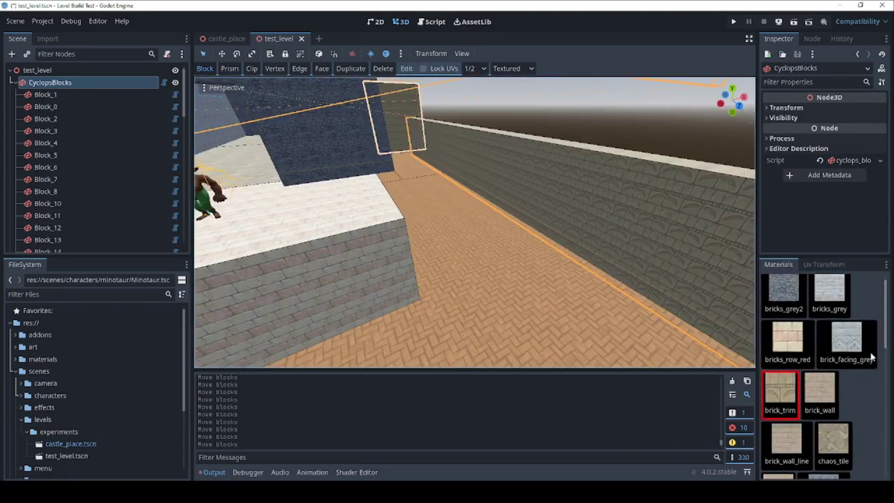
{"action": "scroll", "coordinate": [823, 370], "scroll_direction": "down", "scroll_amount": 3}
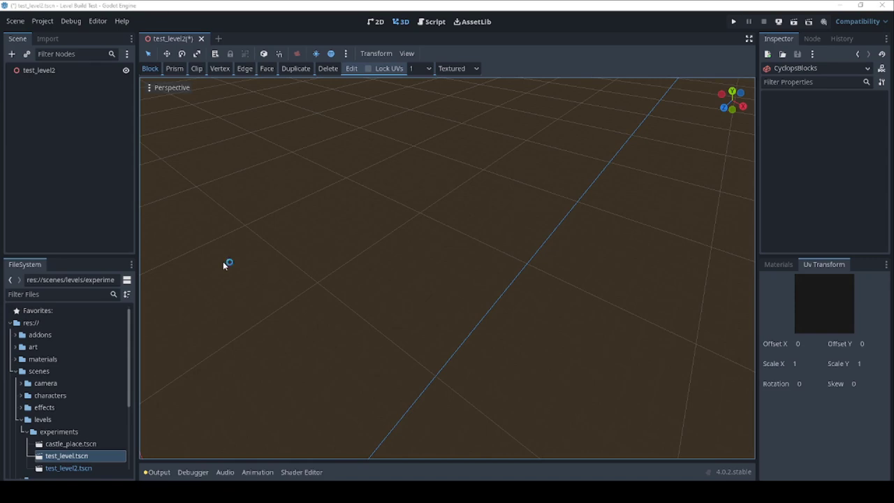
Look through the project files and select the test_level2.tscn scene in the experiments folder
{"action": "left_click", "coordinate": [43, 338]}
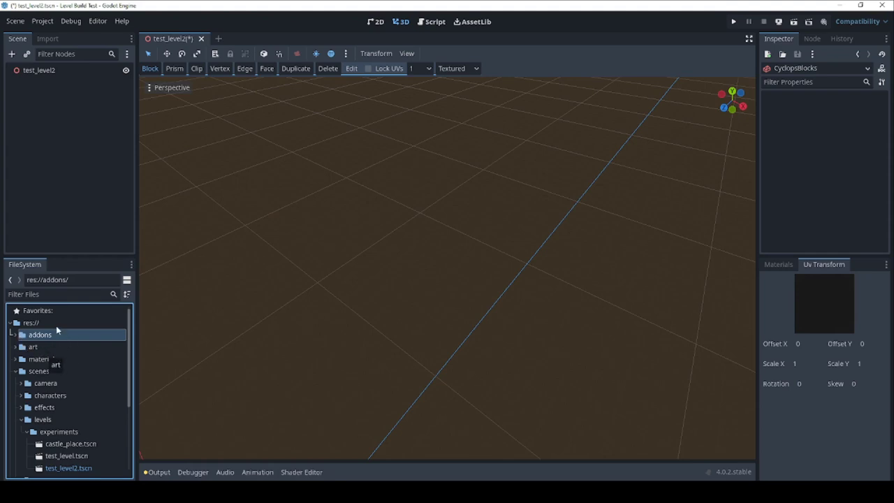
{"action": "scroll", "coordinate": [50, 339], "scroll_direction": "down", "scroll_amount": 5}
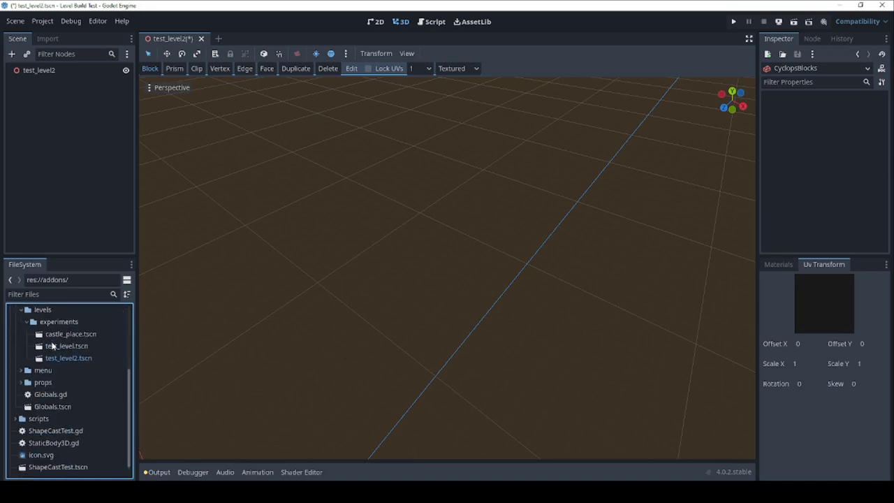
{"action": "scroll", "coordinate": [52, 346], "scroll_direction": "up", "scroll_amount": 3}
{"action": "scroll", "coordinate": [51, 346], "scroll_direction": "down", "scroll_amount": 3}
{"action": "scroll", "coordinate": [52, 346], "scroll_direction": "up", "scroll_amount": 5}
{"action": "scroll", "coordinate": [82, 368], "scroll_direction": "down", "scroll_amount": 2}
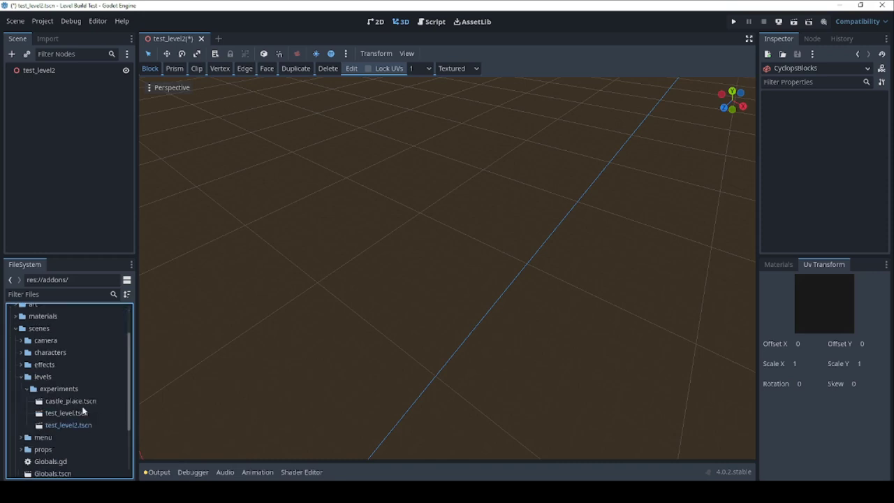
{"action": "left_click", "coordinate": [64, 426]}
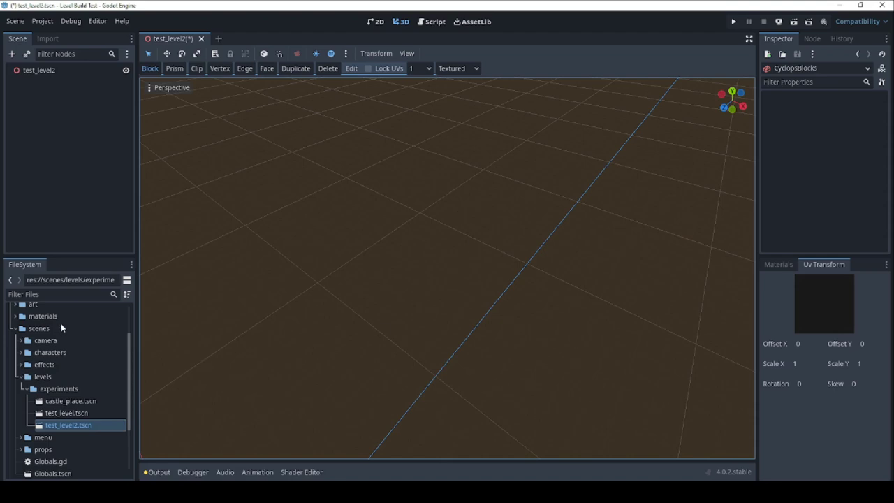
Expand the cyclops_level_builder folder under addons and look through its contents
{"action": "scroll", "coordinate": [61, 323], "scroll_direction": "up", "scroll_amount": 2}
{"action": "left_click", "coordinate": [20, 336]}
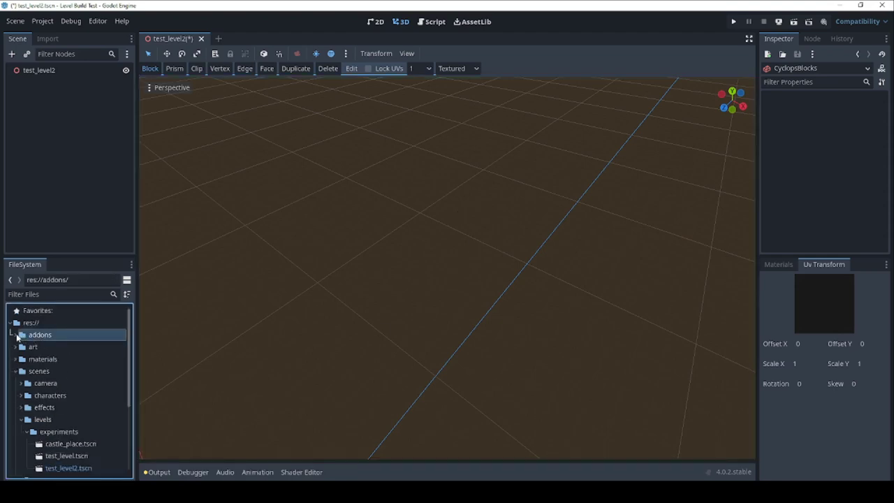
{"action": "left_click", "coordinate": [17, 335]}
{"action": "left_click", "coordinate": [23, 347]}
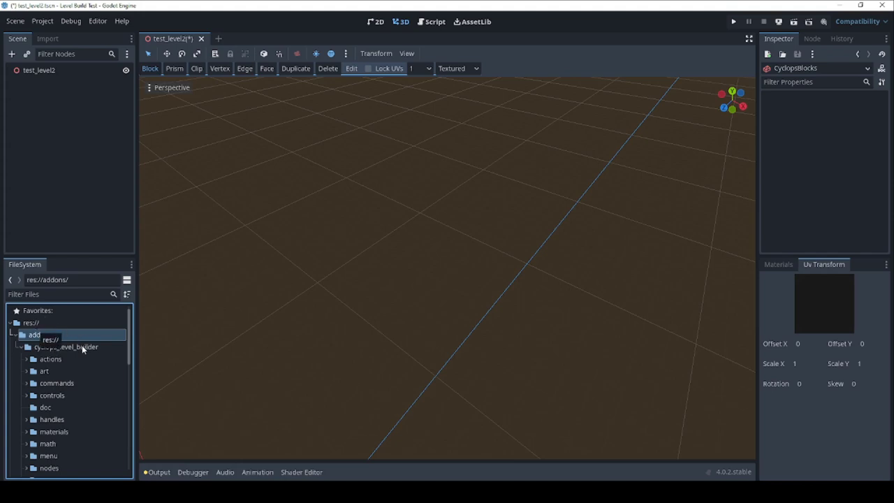
{"action": "left_click", "coordinate": [53, 349]}
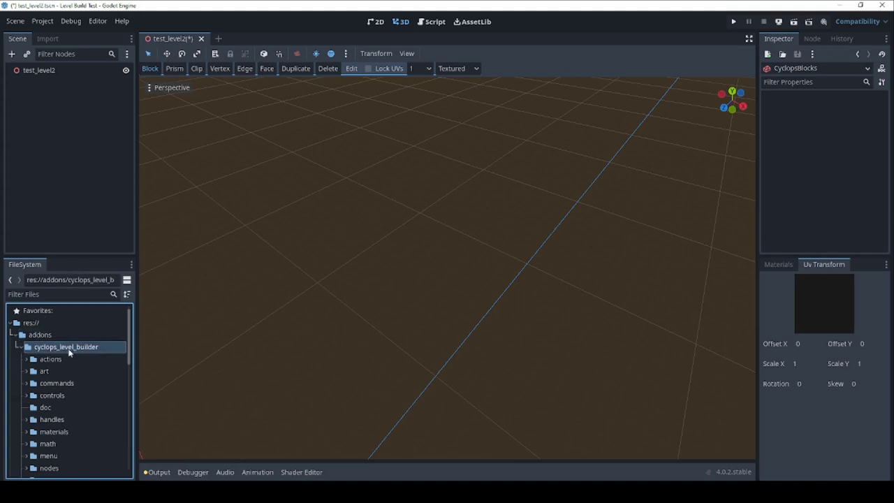
{"action": "scroll", "coordinate": [68, 352], "scroll_direction": "down", "scroll_amount": 5}
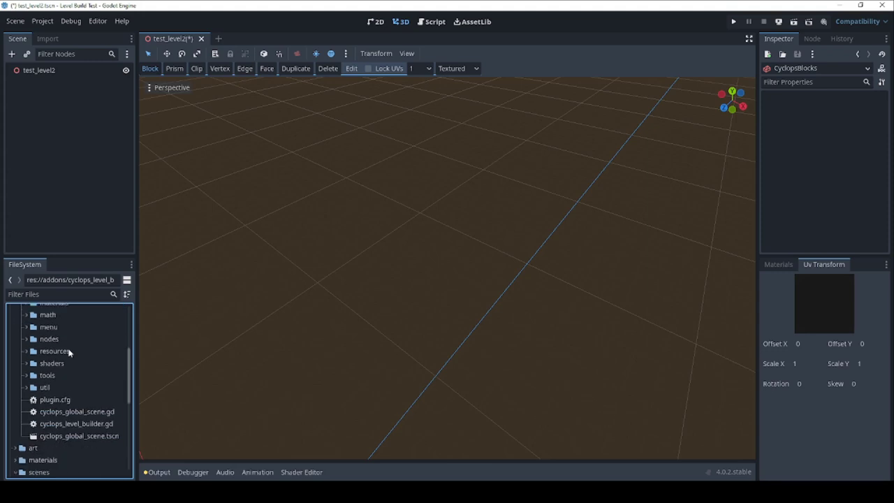
Collapse the addons folder and select the test_level2.tscn scene in the experiments folder
{"action": "scroll", "coordinate": [68, 352], "scroll_direction": "up", "scroll_amount": 2}
{"action": "scroll", "coordinate": [69, 352], "scroll_direction": "down", "scroll_amount": 2}
{"action": "scroll", "coordinate": [68, 352], "scroll_direction": "up", "scroll_amount": 4}
{"action": "scroll", "coordinate": [69, 352], "scroll_direction": "up", "scroll_amount": 3}
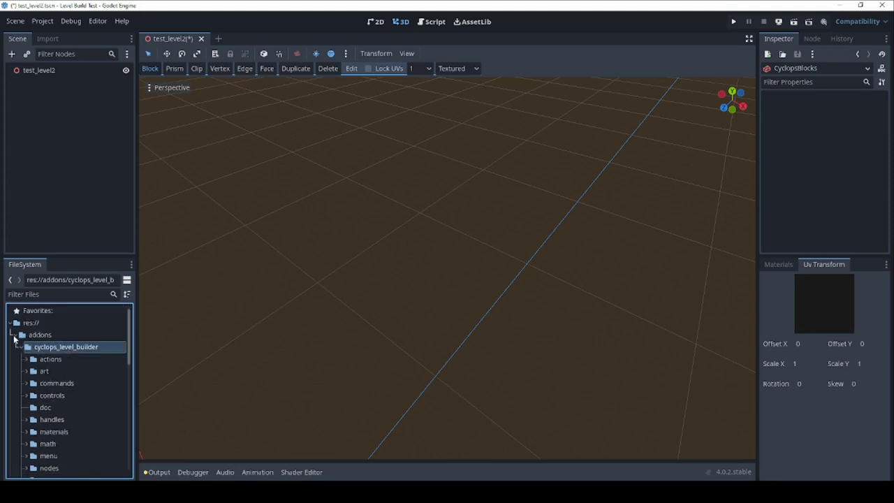
{"action": "left_click", "coordinate": [18, 336]}
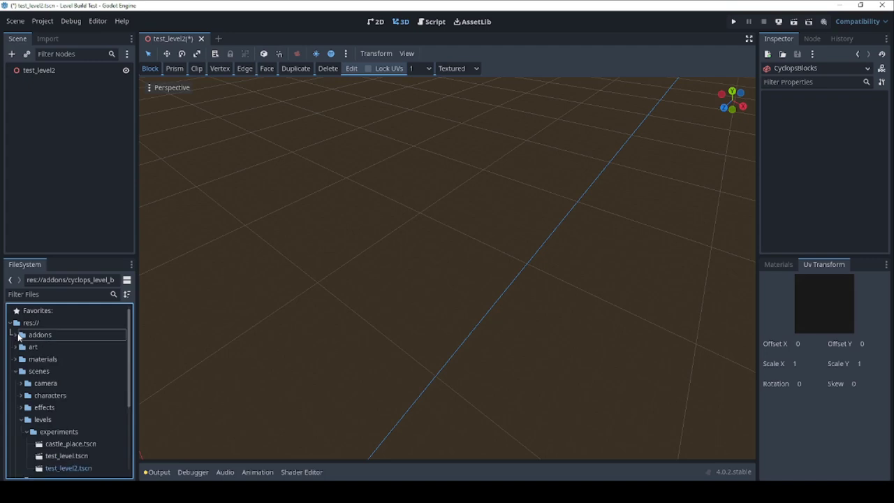
{"action": "scroll", "coordinate": [58, 378], "scroll_direction": "down", "scroll_amount": 3}
{"action": "left_click", "coordinate": [74, 382]}
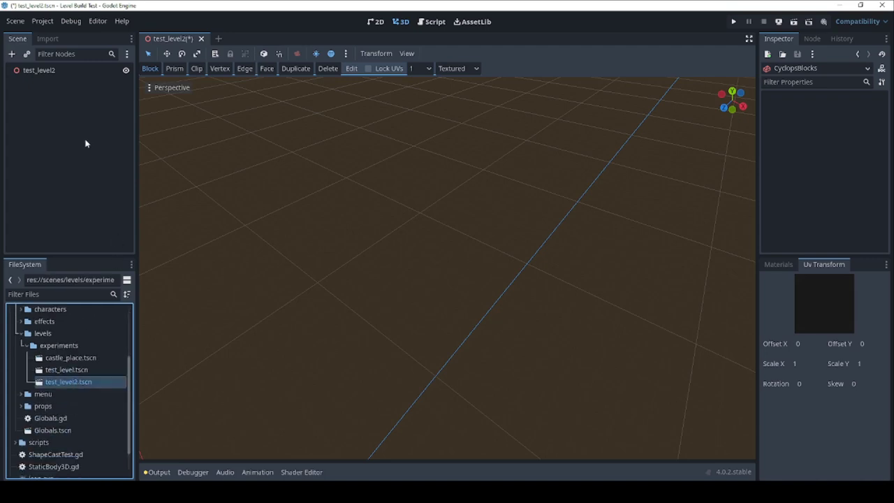
Select the scene's root node test_level2 and bring the scene origin into view
{"action": "left_click", "coordinate": [38, 69]}
{"action": "scroll", "coordinate": [321, 199], "scroll_direction": "down", "scroll_amount": 5}
{"action": "scroll", "coordinate": [327, 184], "scroll_direction": "down", "scroll_amount": 10}
{"action": "middle_click_drag", "start_coordinate": [336, 226], "coordinate": [351, 174], "text": "shift"}
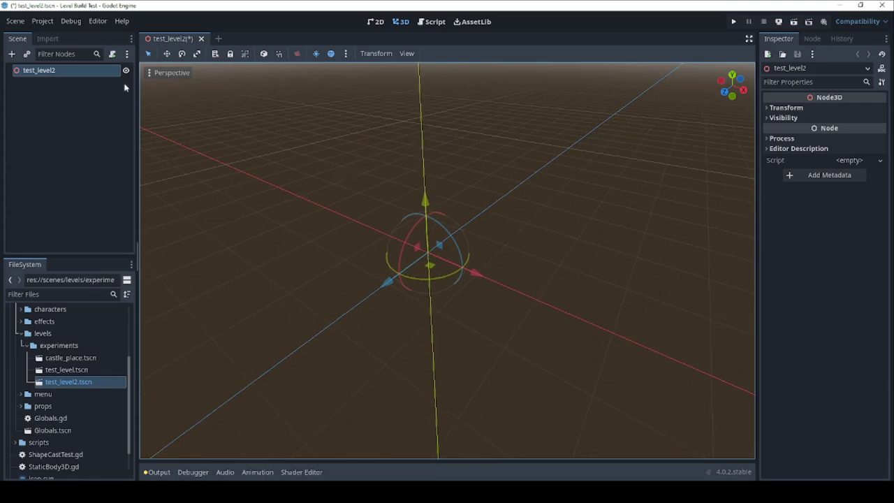
Disable and re-enable the Cyclops Level Builder plugin in the project settings
{"action": "left_click", "coordinate": [46, 22]}
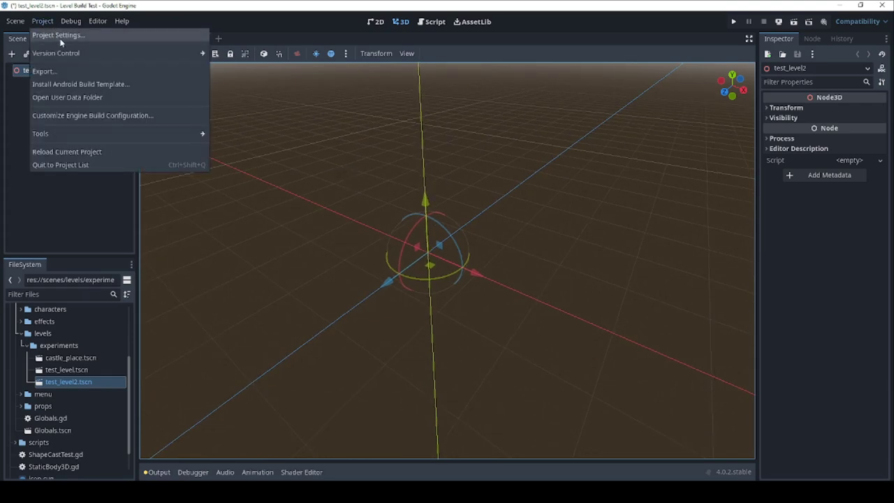
{"action": "left_click", "coordinate": [59, 38]}
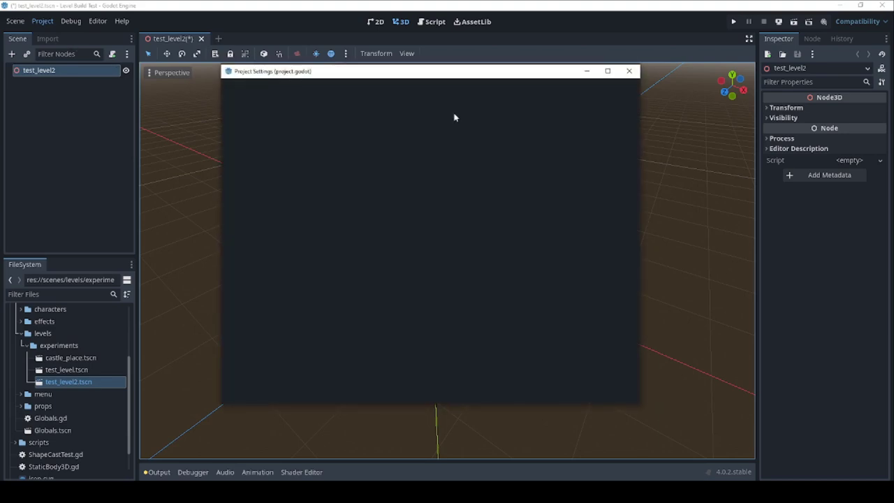
{"action": "left_click", "coordinate": [460, 91]}
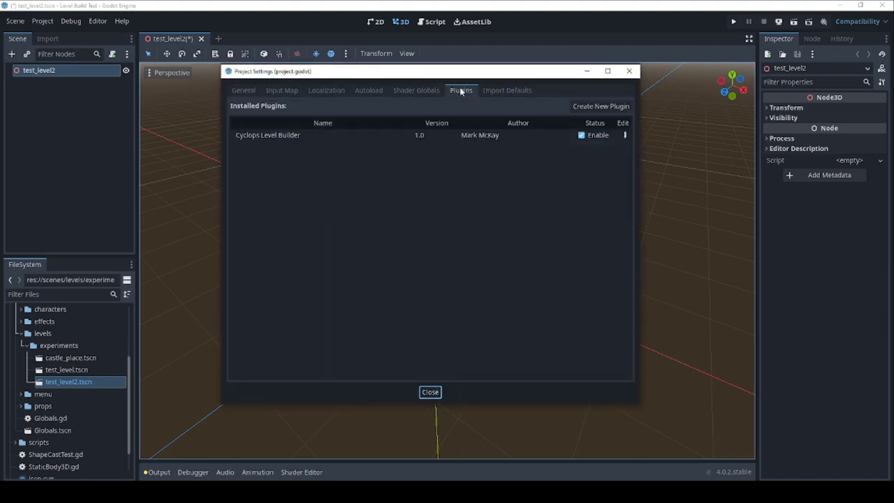
{"action": "left_click", "coordinate": [580, 135]}
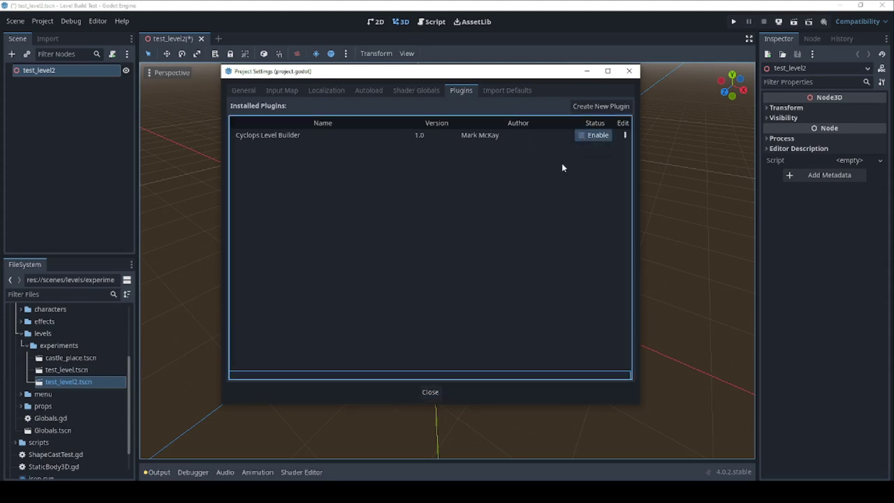
{"action": "left_click", "coordinate": [580, 135]}
{"action": "left_click", "coordinate": [425, 393]}
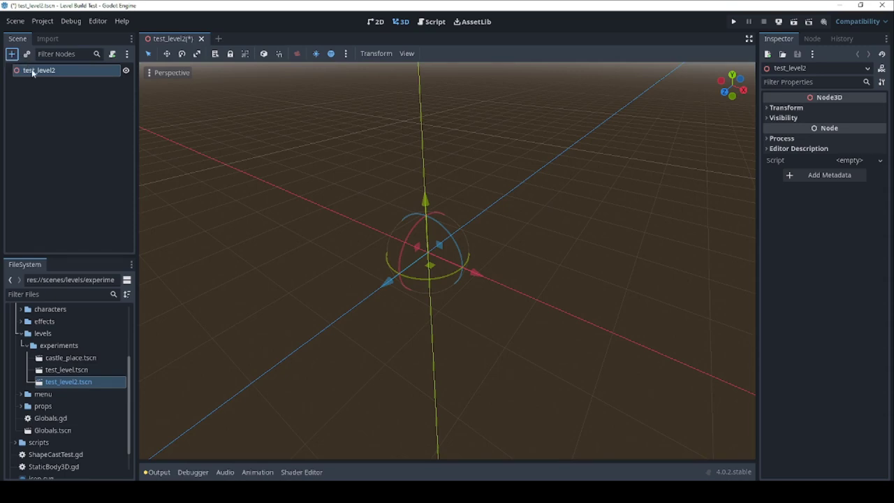
Add a CyclopsBlocks node as a child of the test_level2 root, finding it by searching for "cyclops"
{"action": "left_click", "coordinate": [11, 54]}
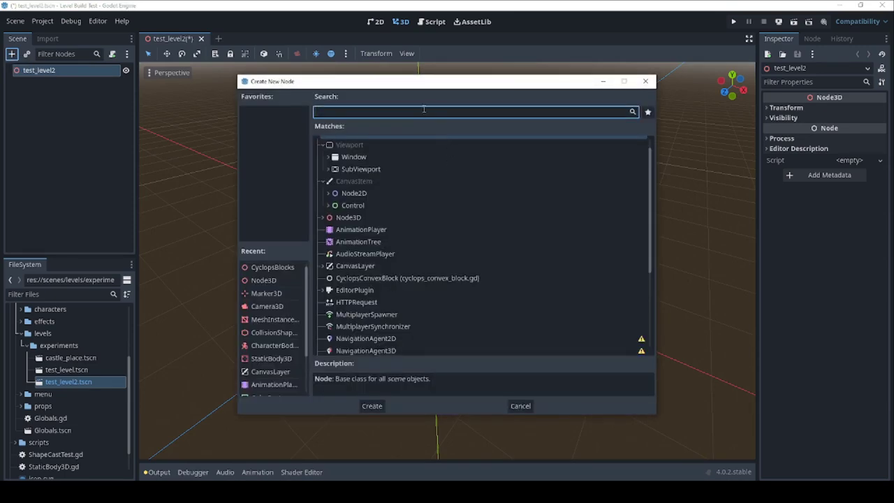
{"action": "type", "text": "cyclops"}
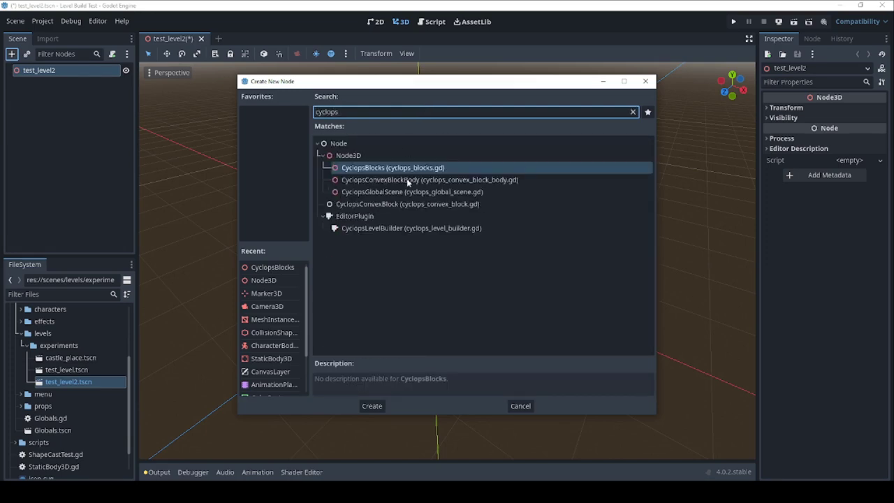
{"action": "left_click", "coordinate": [385, 169]}
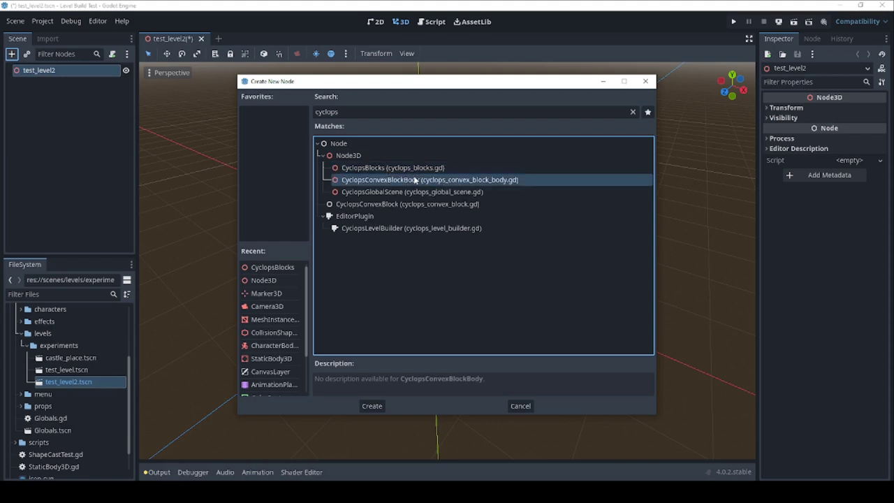
{"action": "left_click", "coordinate": [377, 405]}
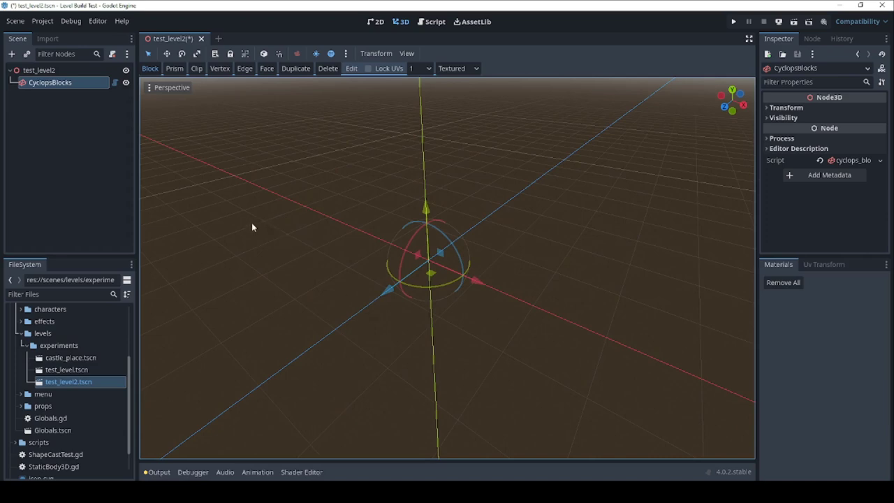
Draw a wide, low block on the grid over the scene origin with the Block tool
{"action": "scroll", "coordinate": [286, 195], "scroll_direction": "down", "scroll_amount": 2}
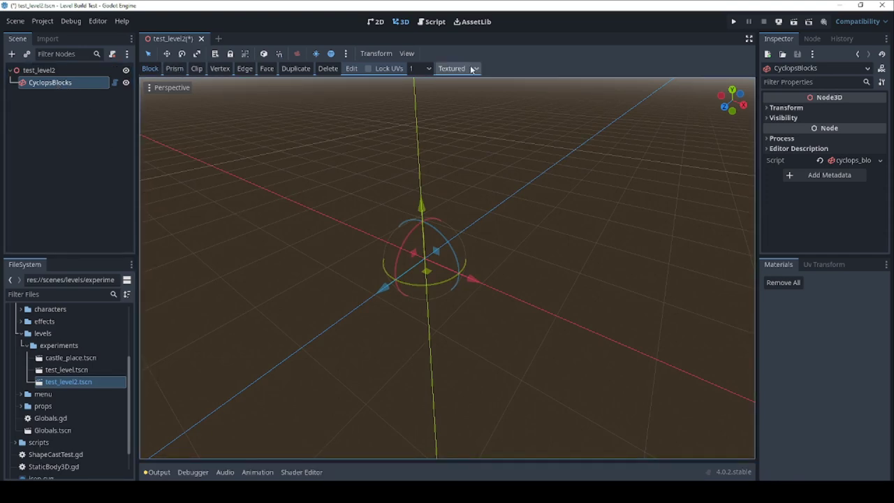
{"action": "left_click", "coordinate": [148, 69]}
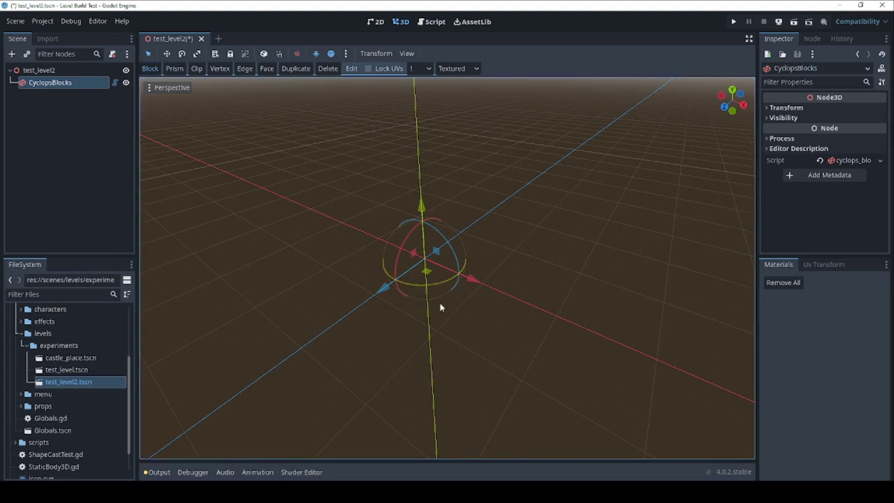
{"action": "left_click_drag", "start_coordinate": [302, 280], "coordinate": [568, 307]}
{"action": "left_click", "coordinate": [553, 268]}
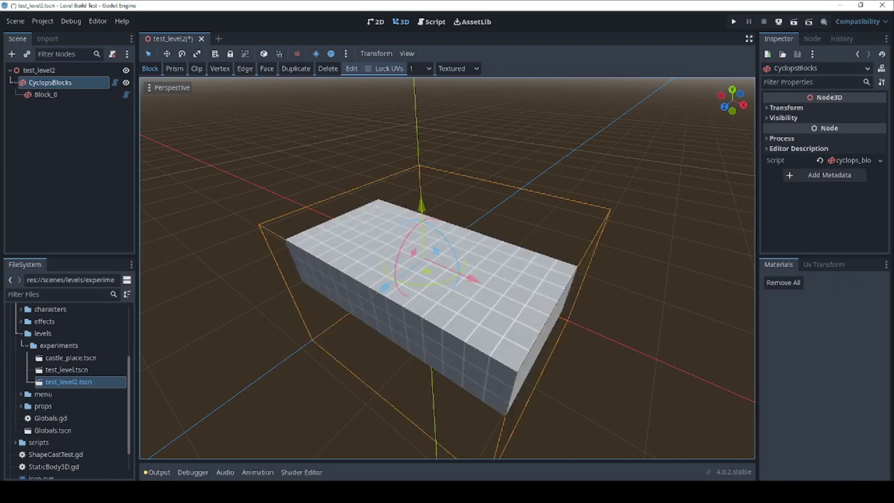
{"action": "key", "text": "alt+Tab"}
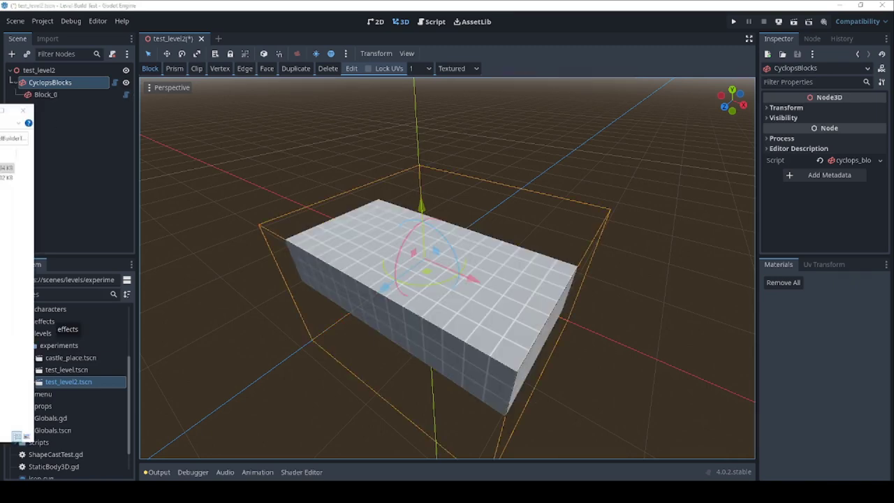
{"action": "left_click", "coordinate": [549, 22]}
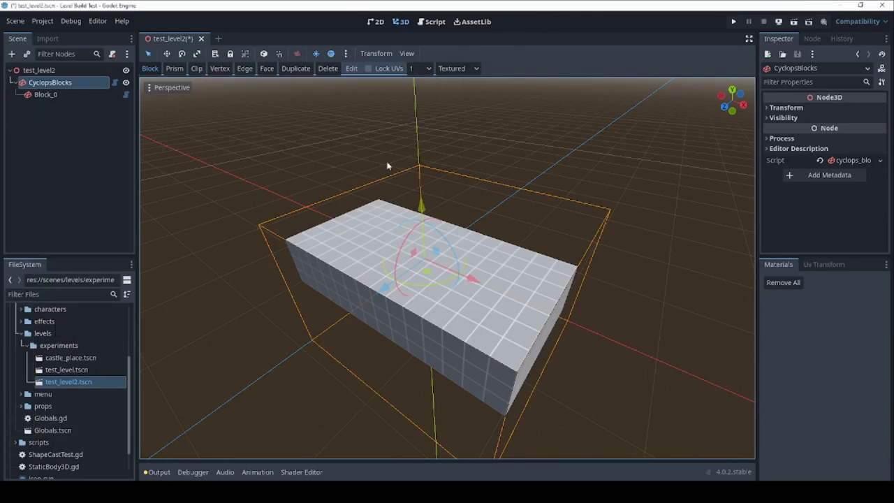
Draw two more low blocks on the open grid, each separate from the first block
{"action": "middle_click_drag", "start_coordinate": [493, 237], "coordinate": [421, 255]}
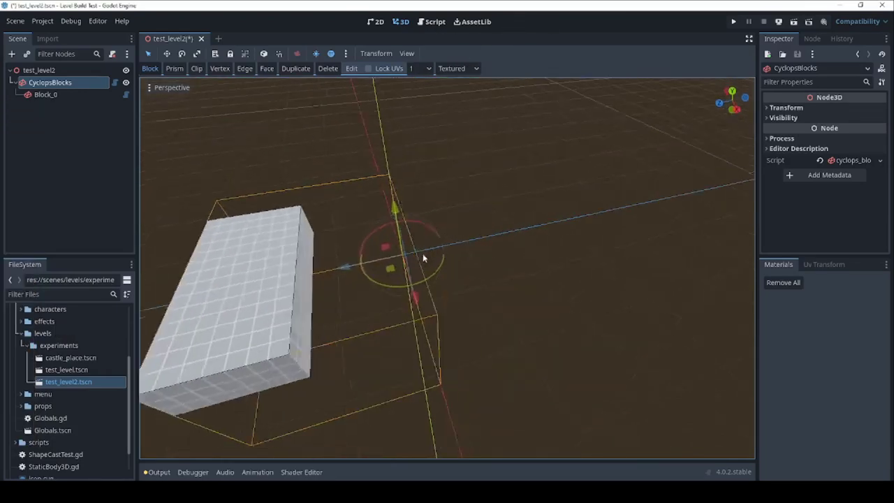
{"action": "left_click_drag", "start_coordinate": [495, 225], "coordinate": [561, 232]}
{"action": "left_click", "coordinate": [543, 214]}
{"action": "middle_click_drag", "start_coordinate": [544, 214], "coordinate": [312, 291]}
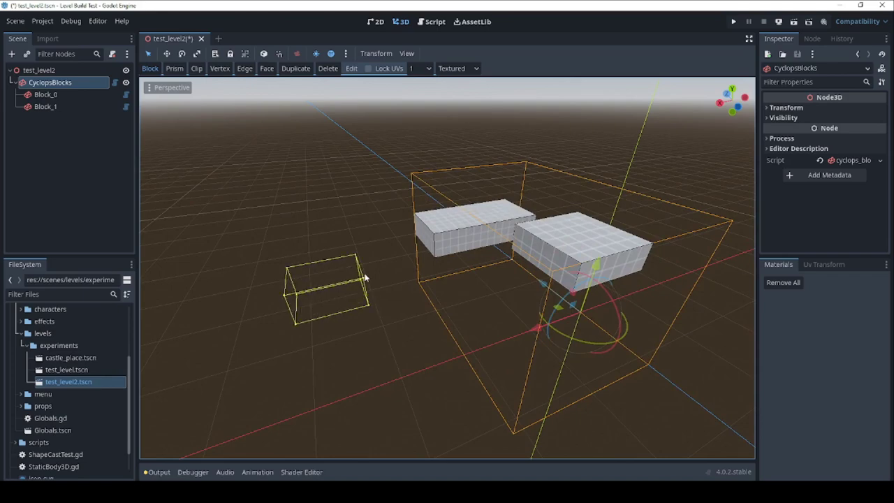
{"action": "left_click", "coordinate": [355, 272]}
{"action": "mouse_move", "coordinate": [356, 272]}
{"action": "middle_mouse_down"}
{"action": "mouse_move", "coordinate": [447, 267]}
{"action": "mouse_move", "coordinate": [510, 204]}
{"action": "mouse_move", "coordinate": [499, 222]}
{"action": "mouse_move", "coordinate": [527, 221]}
{"action": "mouse_move", "coordinate": [509, 225]}
{"action": "middle_mouse_up"}
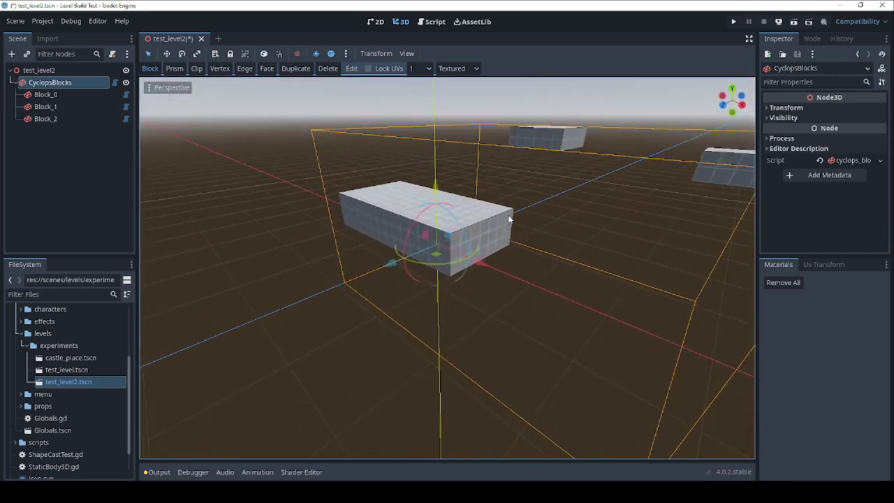
Draw a long narrow block extending from the first block's end and a taller block beside it
{"action": "left_click_drag", "start_coordinate": [484, 255], "coordinate": [512, 266]}
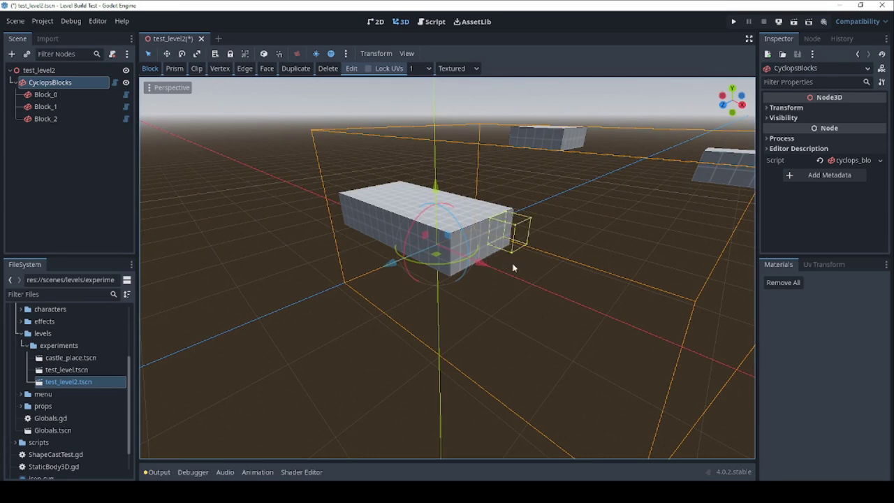
{"action": "left_click", "coordinate": [578, 290]}
{"action": "middle_click_drag", "start_coordinate": [575, 244], "coordinate": [569, 213]}
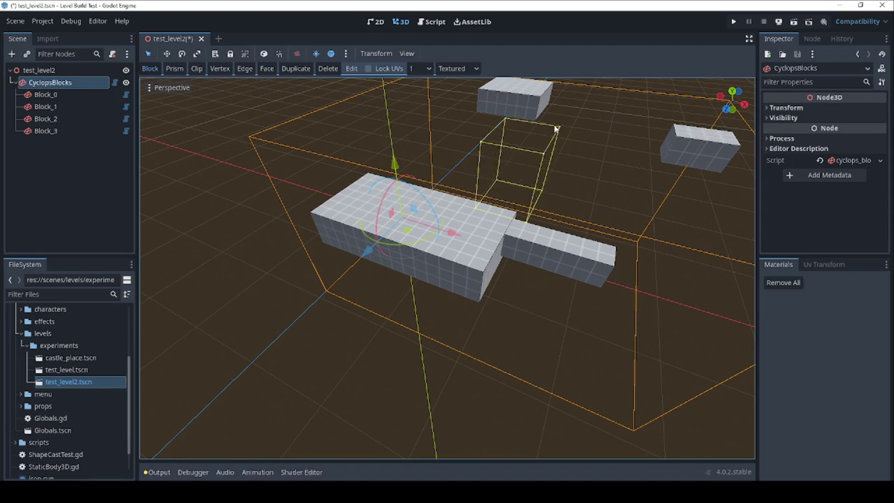
{"action": "left_click", "coordinate": [557, 123]}
{"action": "middle_click_drag", "start_coordinate": [568, 112], "coordinate": [563, 231]}
Draw a tall block on one of the separate low blocks and another block on top of the first block
{"action": "left_click_drag", "start_coordinate": [535, 254], "coordinate": [514, 276]}
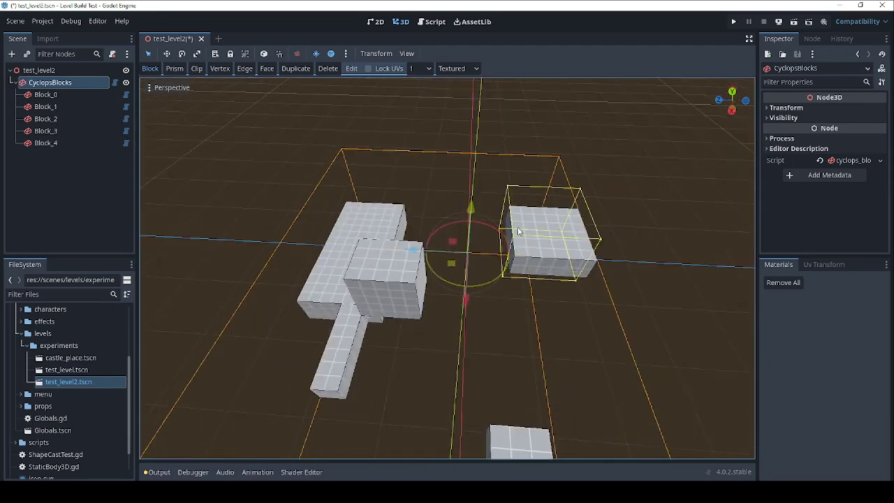
{"action": "left_click", "coordinate": [536, 169]}
{"action": "middle_click_drag", "start_coordinate": [494, 195], "coordinate": [513, 280]}
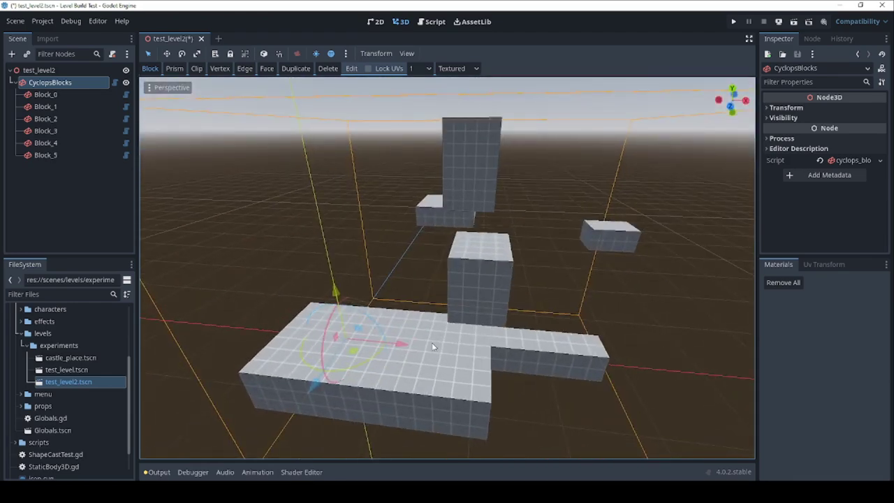
{"action": "left_click_drag", "start_coordinate": [517, 394], "coordinate": [418, 328]}
{"action": "left_click", "coordinate": [524, 255]}
{"action": "middle_click_drag", "start_coordinate": [555, 229], "coordinate": [419, 231]}
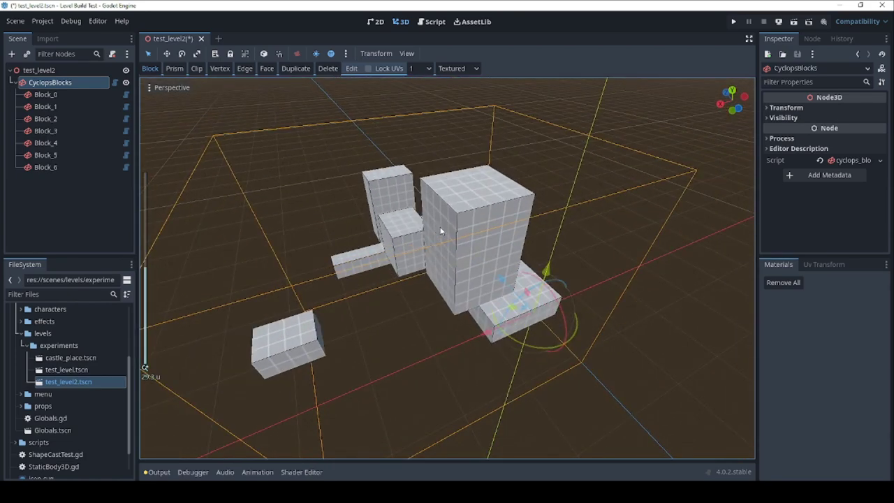
Lengthen the tall block on the separate low block by pulling out its side face
{"action": "left_click_drag", "start_coordinate": [433, 233], "coordinate": [314, 279]}
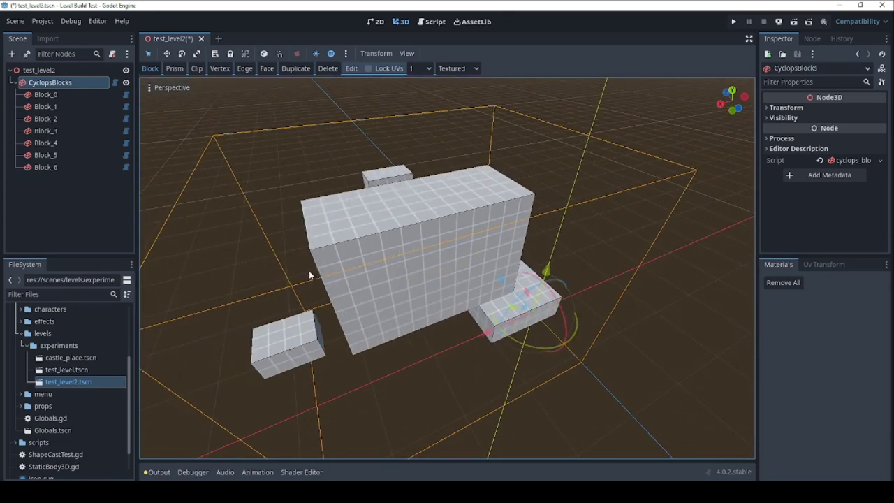
{"action": "middle_click_drag", "start_coordinate": [309, 270], "coordinate": [430, 265]}
{"action": "middle_click_drag", "start_coordinate": [365, 260], "coordinate": [532, 250]}
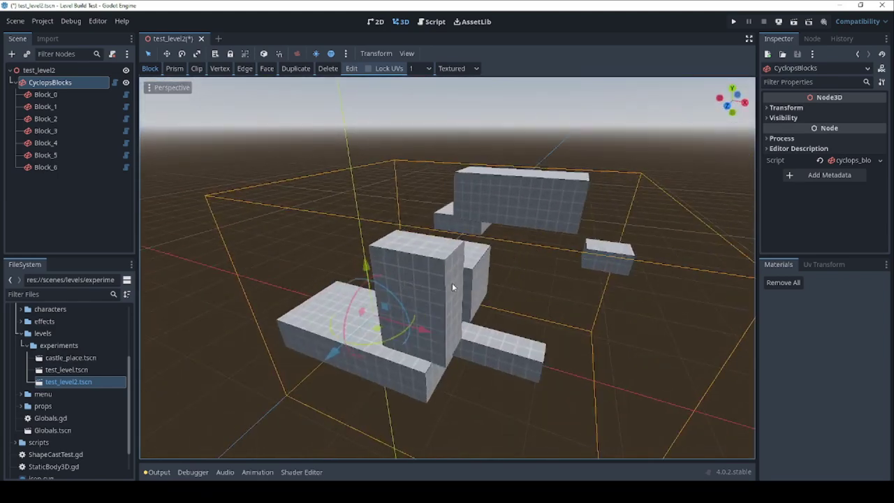
Stretch the upright block on the first platform and the low block under the large tall block
{"action": "left_click_drag", "start_coordinate": [451, 286], "coordinate": [555, 262]}
{"action": "middle_click_drag", "start_coordinate": [555, 261], "coordinate": [363, 278]}
{"action": "left_click_drag", "start_coordinate": [354, 275], "coordinate": [363, 322]}
{"action": "middle_click_drag", "start_coordinate": [326, 300], "coordinate": [412, 255]}
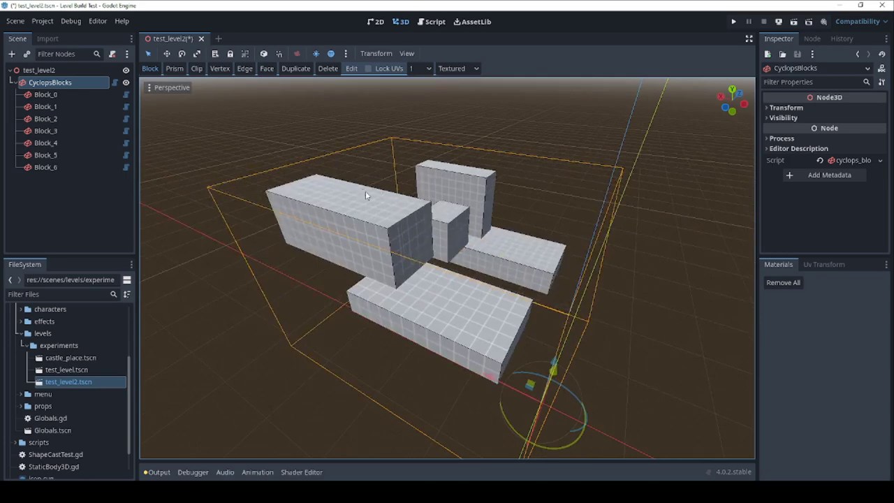
Select the large tall block and reposition blocks across the grid
{"action": "left_click", "coordinate": [452, 314]}
{"action": "middle_click_drag", "start_coordinate": [374, 289], "coordinate": [436, 328]}
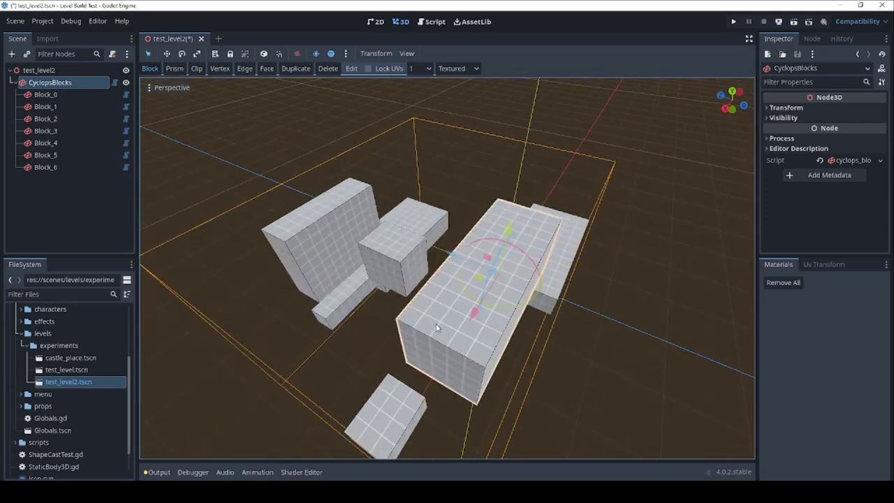
{"action": "left_click_drag", "start_coordinate": [426, 318], "coordinate": [622, 325]}
{"action": "middle_click_drag", "start_coordinate": [497, 290], "coordinate": [396, 262]}
{"action": "left_click_drag", "start_coordinate": [398, 251], "coordinate": [316, 271]}
{"action": "middle_click_drag", "start_coordinate": [327, 275], "coordinate": [499, 288]}
Select two blocks together and move them as a group
{"action": "left_click", "coordinate": [502, 290]}
{"action": "middle_click_drag", "start_coordinate": [562, 238], "coordinate": [538, 215]}
{"action": "left_click", "coordinate": [593, 203], "text": "shift"}
{"action": "middle_click_drag", "start_coordinate": [593, 203], "coordinate": [527, 225]}
{"action": "left_click_drag", "start_coordinate": [272, 273], "coordinate": [312, 369]}
{"action": "middle_click_drag", "start_coordinate": [292, 294], "coordinate": [349, 294]}
Select a single block and move it to a new position
{"action": "left_click", "coordinate": [341, 293]}
{"action": "left_click_drag", "start_coordinate": [340, 289], "coordinate": [326, 389]}
{"action": "middle_click_drag", "start_coordinate": [326, 389], "coordinate": [306, 270], "text": "shift"}
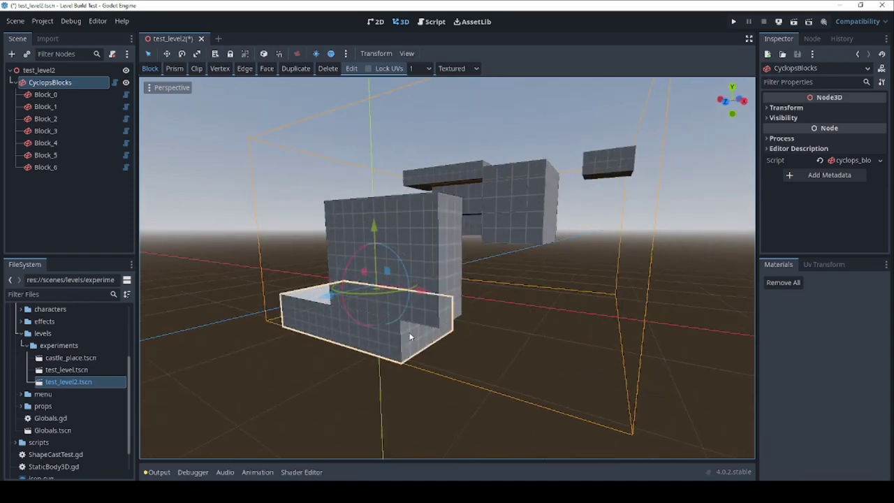
Stretch the first platform block along the grid, out from beneath the wall block
{"action": "left_click_drag", "start_coordinate": [409, 334], "coordinate": [535, 363]}
{"action": "middle_click_drag", "start_coordinate": [535, 363], "coordinate": [405, 212]}
{"action": "middle_click_drag", "start_coordinate": [352, 207], "coordinate": [488, 331]}
{"action": "left_click_drag", "start_coordinate": [477, 324], "coordinate": [451, 346]}
{"action": "middle_click_drag", "start_coordinate": [450, 345], "coordinate": [551, 373]}
Adjust the thin wall block on the long platform by shifting its faces
{"action": "middle_click_drag", "start_coordinate": [536, 218], "coordinate": [525, 219]}
{"action": "left_click_drag", "start_coordinate": [524, 219], "coordinate": [537, 217]}
{"action": "middle_click_drag", "start_coordinate": [552, 223], "coordinate": [536, 314]}
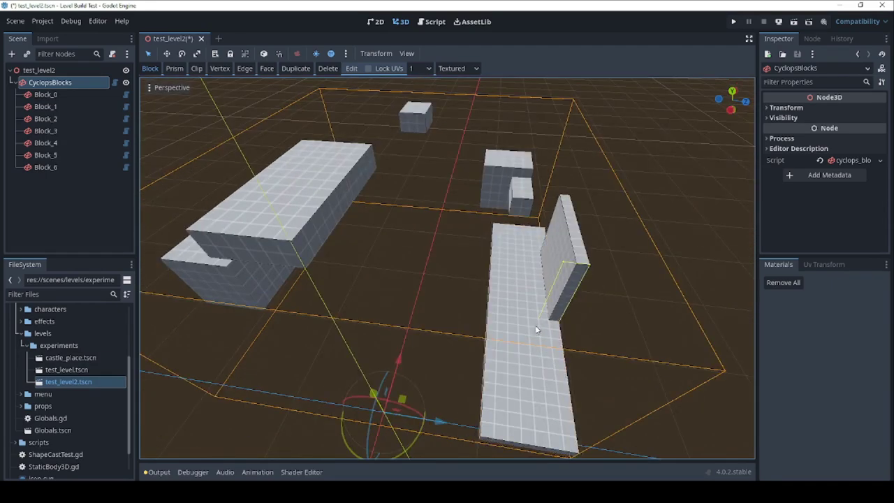
{"action": "mouse_move", "coordinate": [552, 307]}
{"action": "left_mouse_down"}
{"action": "mouse_move", "coordinate": [528, 329]}
{"action": "mouse_move", "coordinate": [426, 293]}
{"action": "mouse_move", "coordinate": [539, 290]}
{"action": "left_mouse_up"}
{"action": "left_click", "coordinate": [534, 353]}
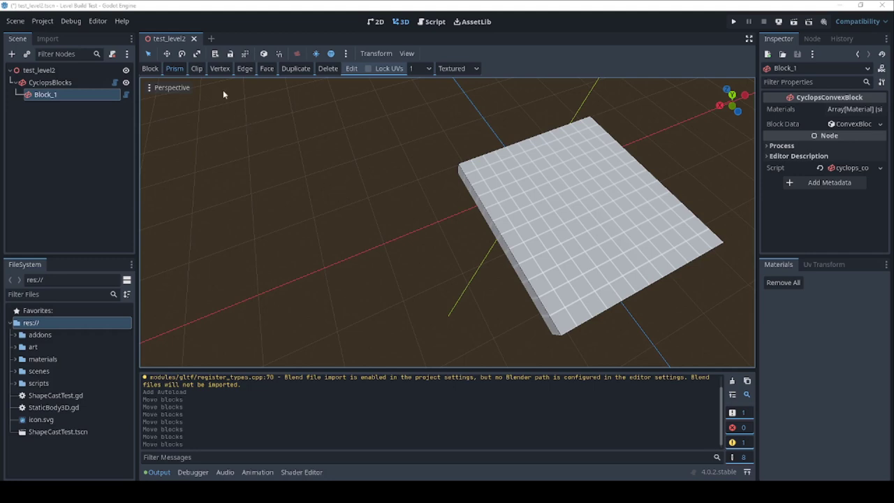
Outline a six-sided prism base on the ground beside the flat platform with the Prism tool, re-placing its last two corners
{"action": "left_click", "coordinate": [176, 68]}
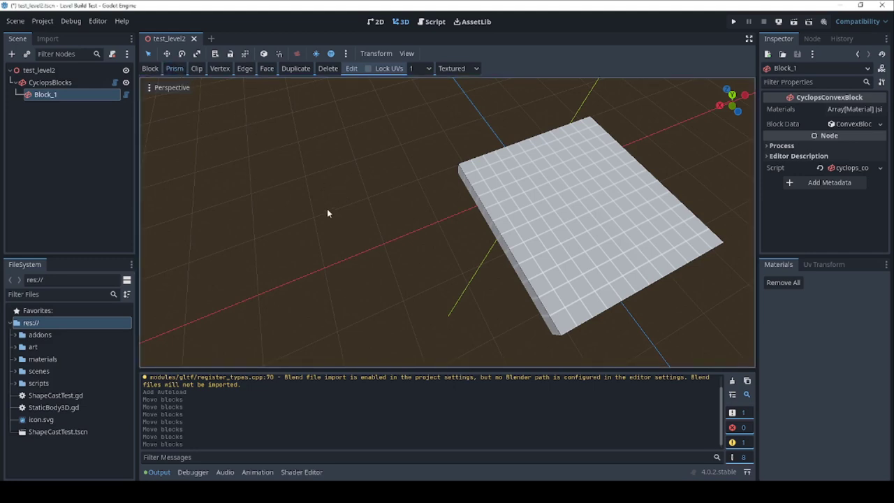
{"action": "left_click", "coordinate": [257, 251]}
{"action": "left_click", "coordinate": [269, 315]}
{"action": "left_click", "coordinate": [353, 346]}
{"action": "left_click", "coordinate": [460, 278]}
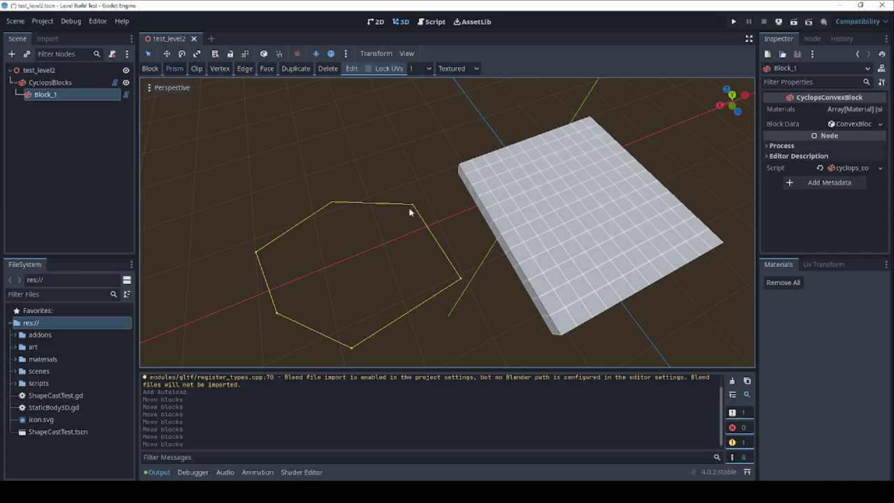
{"action": "key", "text": "BackSpace"}
{"action": "key", "text": "BackSpace"}
{"action": "left_click", "coordinate": [442, 311]}
{"action": "left_click", "coordinate": [419, 236]}
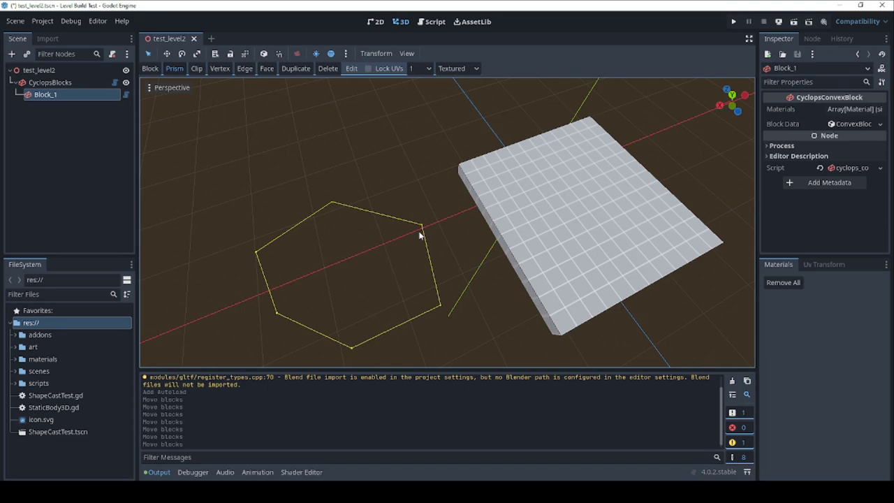
Close the six-sided outline and extrude it upward into a tall solid prism
{"action": "key", "text": "Return"}
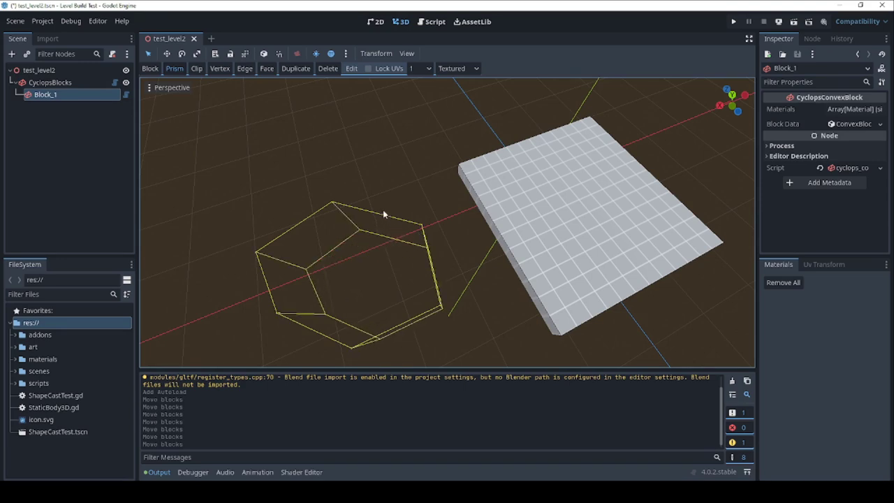
{"action": "left_click", "coordinate": [309, 136]}
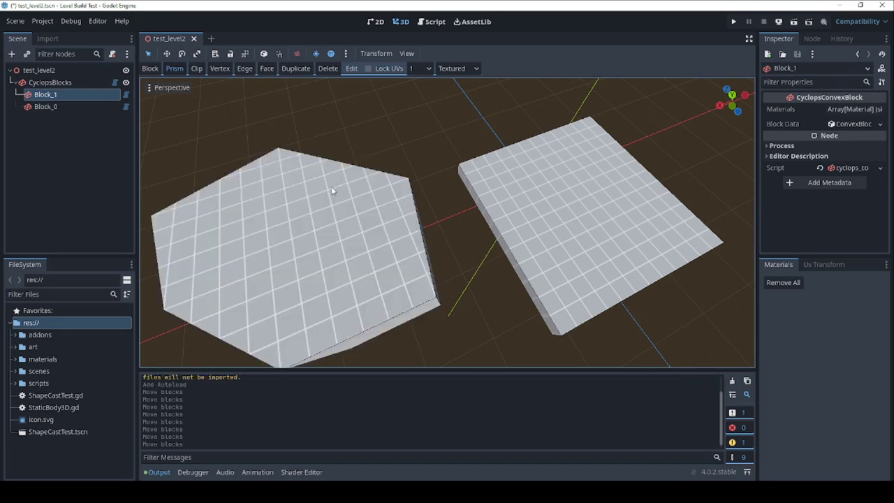
{"action": "middle_click_drag", "start_coordinate": [334, 190], "coordinate": [297, 173]}
{"action": "scroll", "coordinate": [333, 175], "scroll_direction": "down", "scroll_amount": 2}
{"action": "middle_click_drag", "start_coordinate": [360, 128], "coordinate": [341, 166]}
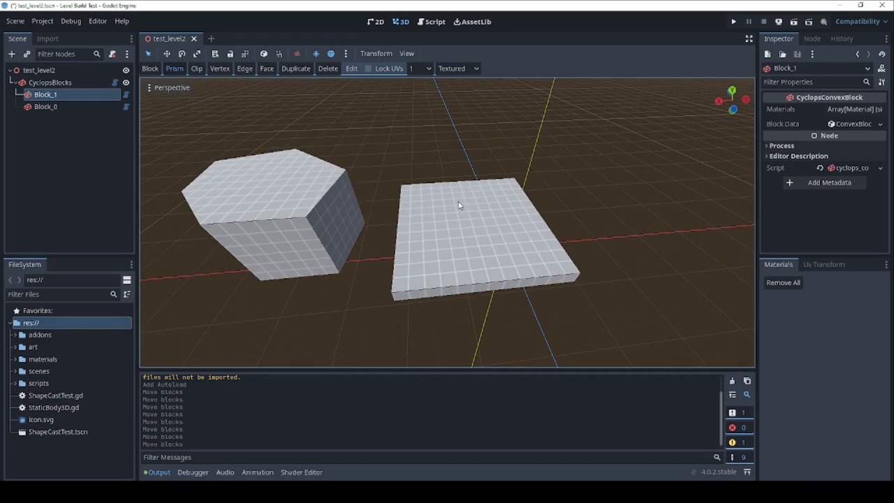
Create another small prism behind the flat platform and set its height
{"action": "scroll", "coordinate": [454, 209], "scroll_direction": "down", "scroll_amount": 2}
{"action": "scroll", "coordinate": [441, 213], "scroll_direction": "up", "scroll_amount": 4}
{"action": "scroll", "coordinate": [437, 216], "scroll_direction": "down", "scroll_amount": 4}
{"action": "middle_click_drag", "start_coordinate": [432, 229], "coordinate": [413, 275]}
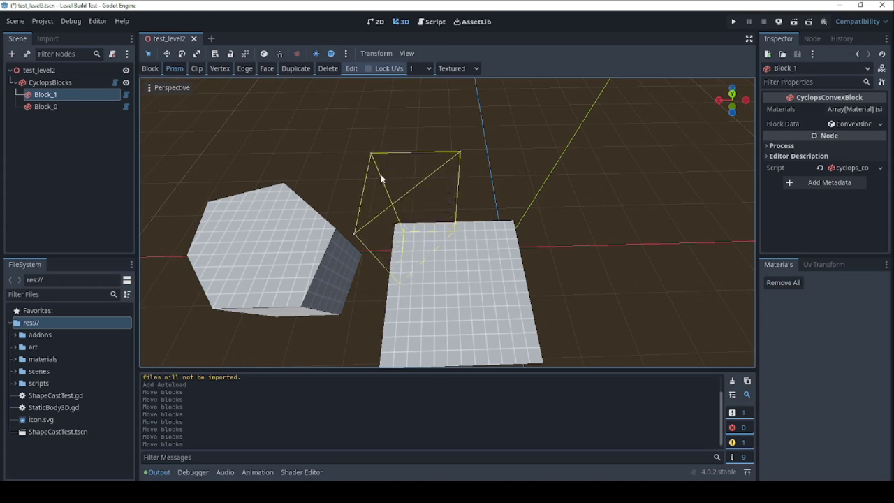
{"action": "left_click", "coordinate": [380, 174]}
{"action": "middle_click_drag", "start_coordinate": [372, 215], "coordinate": [393, 197]}
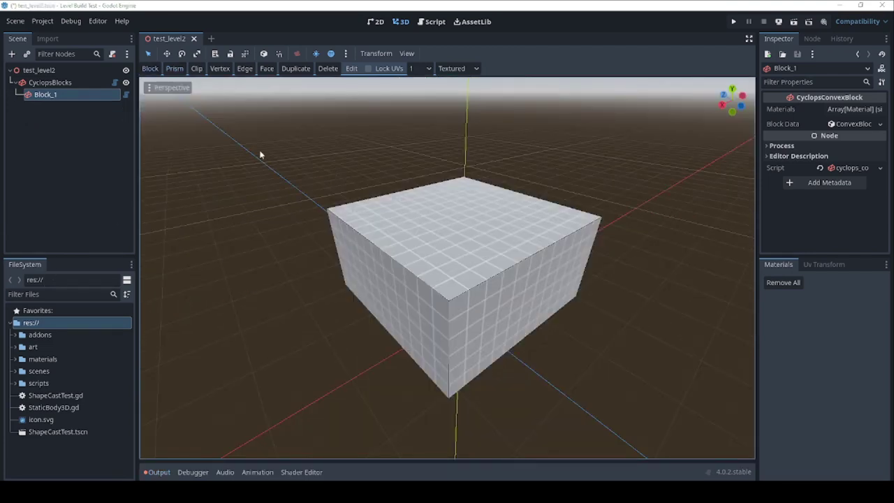
Select the large block and slice a strip off one side with a vertical Clip cut
{"action": "key", "text": "b"}
{"action": "middle_click_drag", "start_coordinate": [389, 199], "coordinate": [379, 203]}
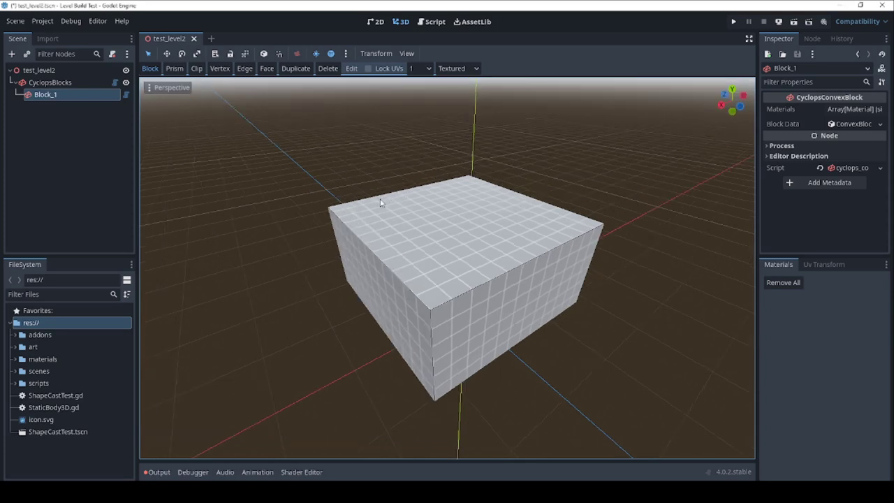
{"action": "left_click", "coordinate": [418, 248]}
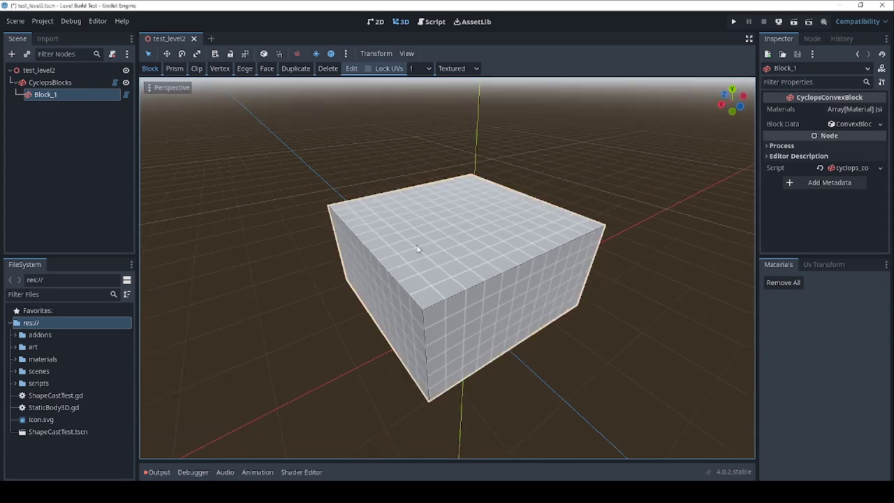
{"action": "left_click", "coordinate": [196, 70]}
{"action": "middle_click_drag", "start_coordinate": [380, 173], "coordinate": [355, 236]}
{"action": "scroll", "coordinate": [403, 266], "scroll_direction": "up", "scroll_amount": 2}
{"action": "middle_click_drag", "start_coordinate": [377, 283], "coordinate": [393, 235]}
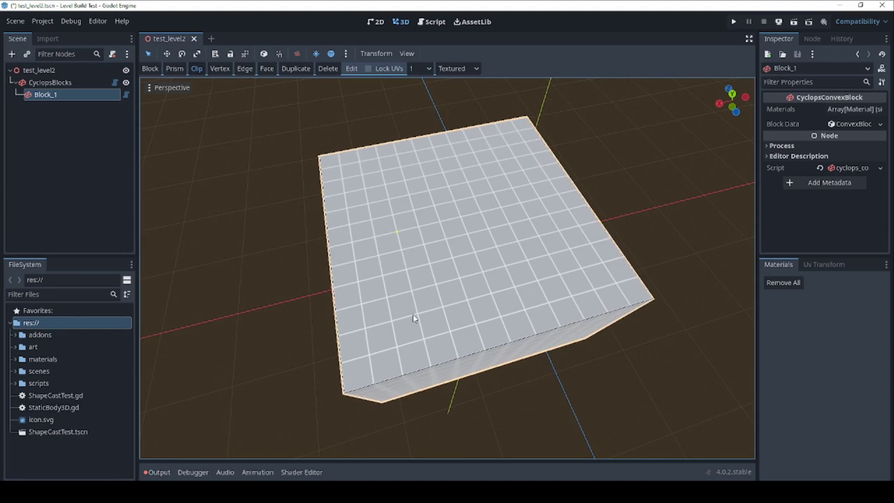
{"action": "middle_click_drag", "start_coordinate": [388, 296], "coordinate": [403, 250]}
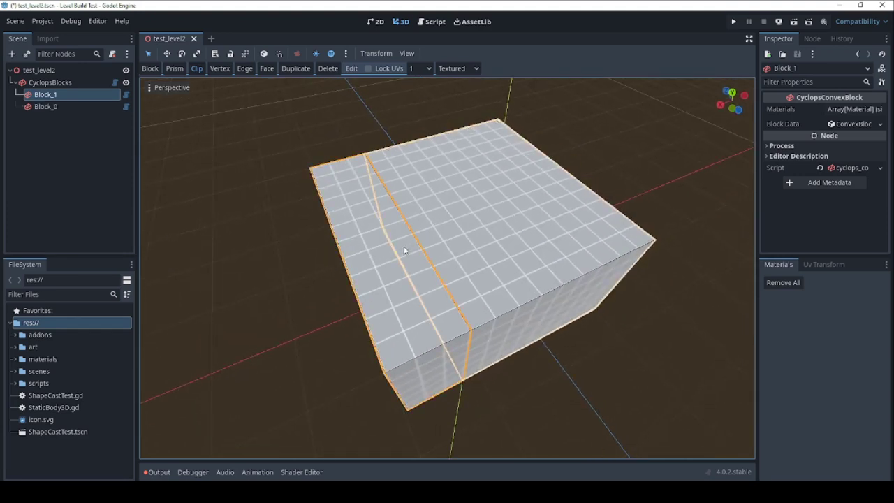
{"action": "middle_click_drag", "start_coordinate": [396, 277], "coordinate": [385, 249]}
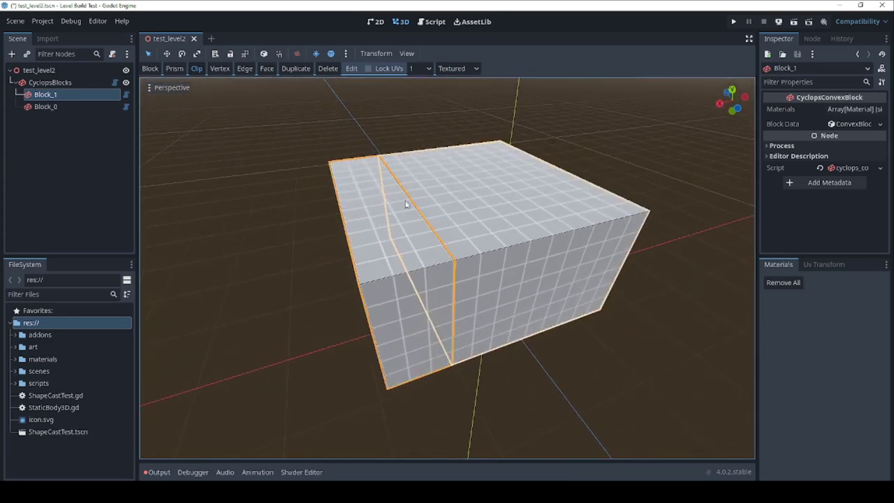
Clip a corner off the large block diagonally with three points on its two upper edges and side face
{"action": "middle_click_drag", "start_coordinate": [550, 259], "coordinate": [499, 262]}
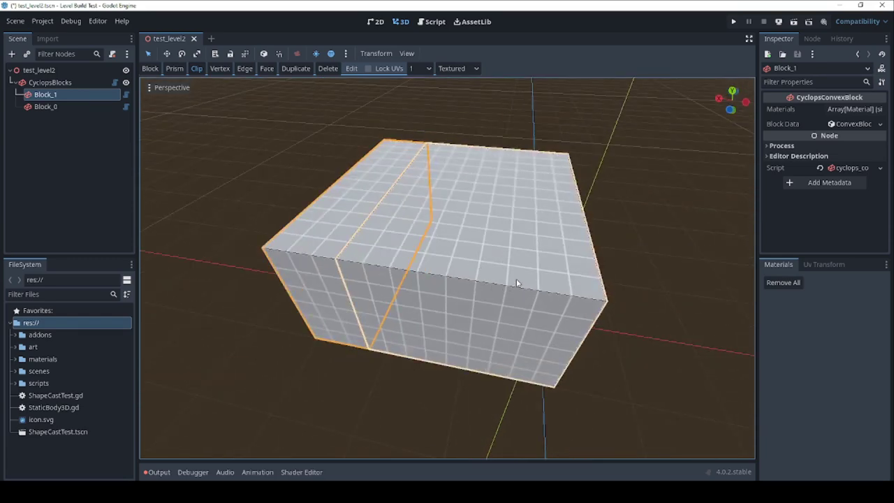
{"action": "middle_click_drag", "start_coordinate": [516, 278], "coordinate": [488, 280]}
{"action": "middle_click_drag", "start_coordinate": [517, 314], "coordinate": [482, 286]}
{"action": "middle_click_drag", "start_coordinate": [501, 244], "coordinate": [513, 264]}
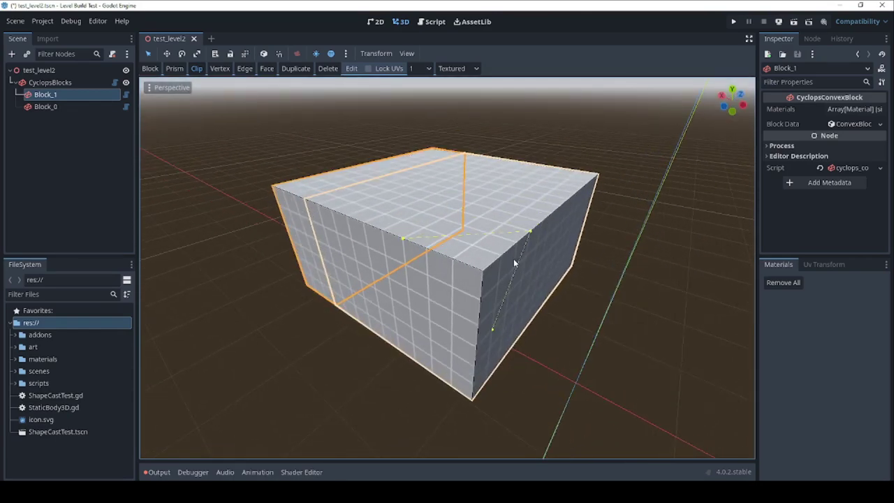
{"action": "key", "text": "Return"}
Move the sliced side slab and the clipped corner piece away from the main block with the Block tool
{"action": "middle_click_drag", "start_coordinate": [450, 250], "coordinate": [504, 265]}
{"action": "left_click", "coordinate": [151, 69]}
{"action": "left_click_drag", "start_coordinate": [330, 222], "coordinate": [204, 213]}
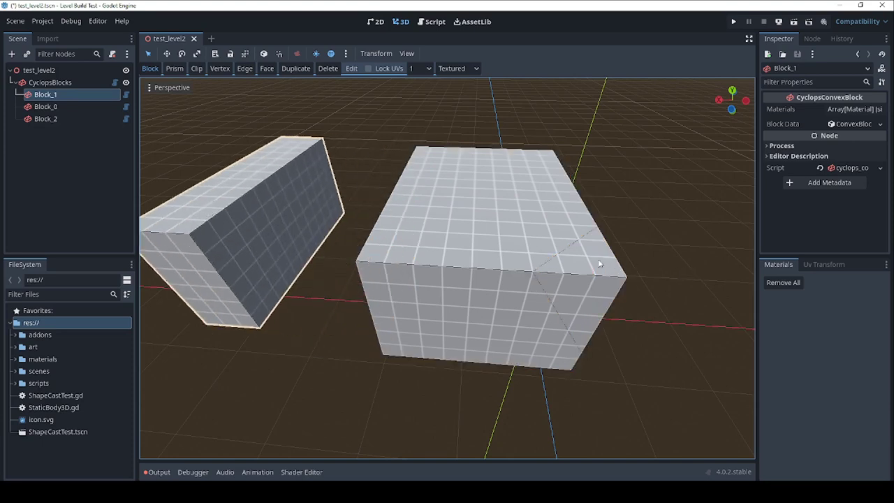
{"action": "left_click_drag", "start_coordinate": [590, 259], "coordinate": [703, 262]}
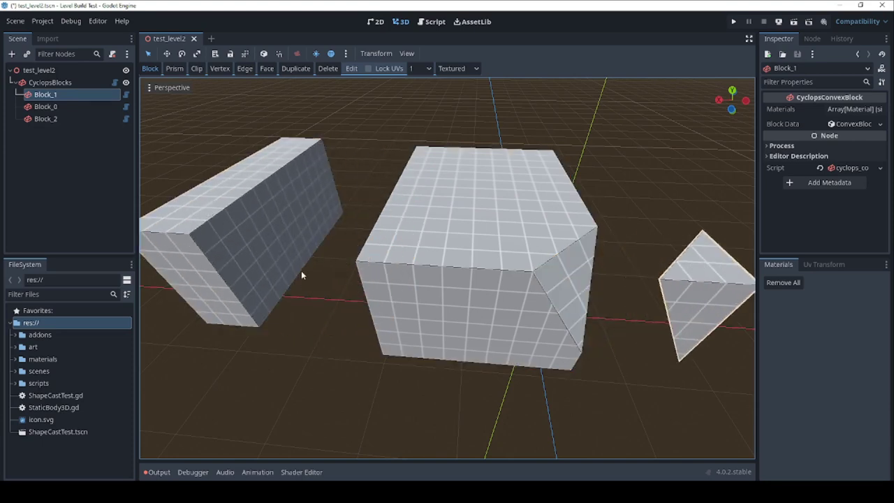
Select the separated slab and clip it vertically through two points on its broad face, near one end
{"action": "middle_click_drag", "start_coordinate": [300, 270], "coordinate": [387, 249]}
{"action": "scroll", "coordinate": [388, 250], "scroll_direction": "down", "scroll_amount": 5}
{"action": "middle_click_drag", "start_coordinate": [315, 273], "coordinate": [354, 296]}
{"action": "left_click", "coordinate": [362, 293]}
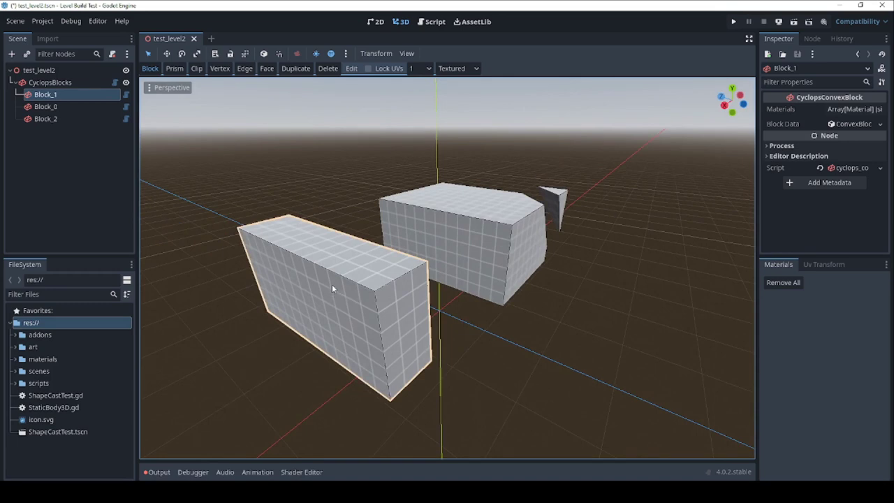
{"action": "middle_click_drag", "start_coordinate": [321, 301], "coordinate": [347, 277]}
{"action": "left_click", "coordinate": [196, 67]}
{"action": "middle_click_drag", "start_coordinate": [288, 321], "coordinate": [351, 302]}
{"action": "scroll", "coordinate": [352, 303], "scroll_direction": "up", "scroll_amount": 3}
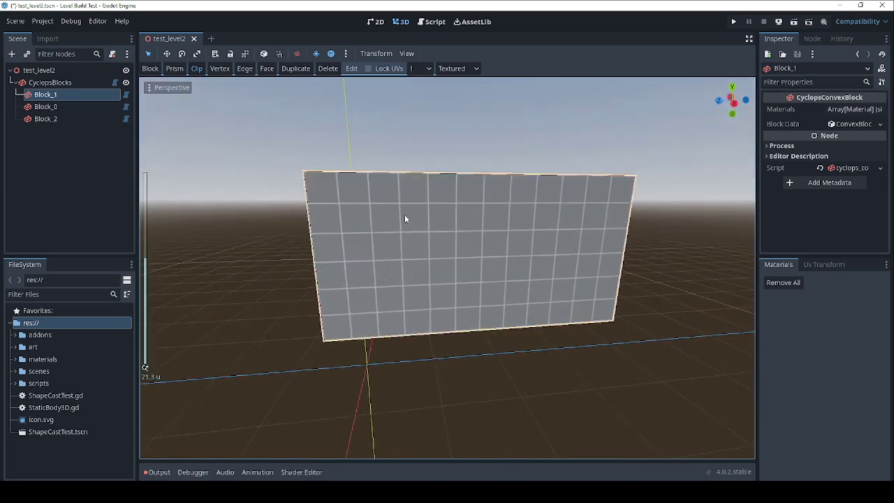
{"action": "left_click", "coordinate": [404, 212]}
{"action": "left_click", "coordinate": [400, 272]}
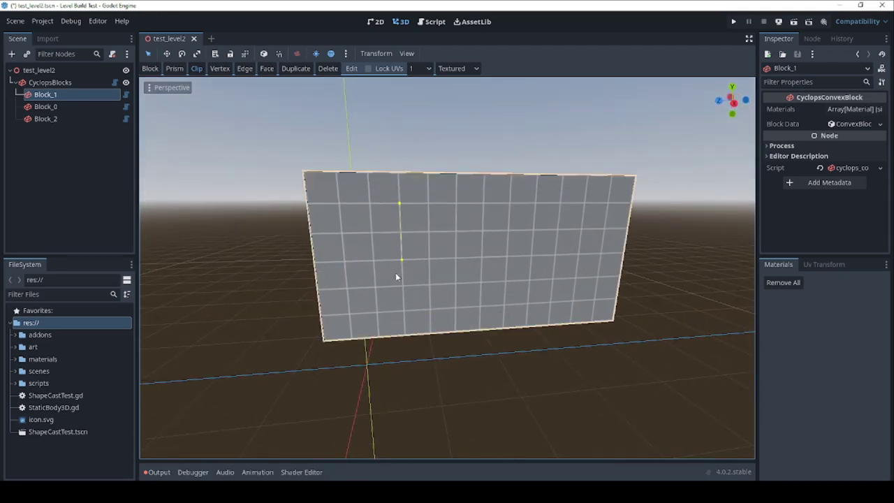
{"action": "key", "text": "Return"}
{"action": "middle_click_drag", "start_coordinate": [472, 278], "coordinate": [462, 287]}
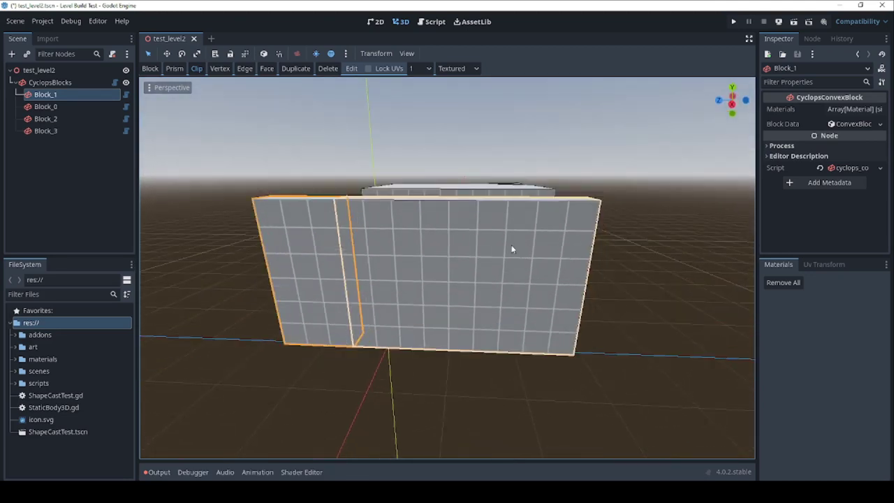
Outline a window in the slab with one more vertical cut and horizontal cuts near its upper and lower edges
{"action": "key", "text": "Return"}
{"action": "left_click", "coordinate": [386, 227]}
{"action": "left_click", "coordinate": [448, 230]}
{"action": "key", "text": "Return"}
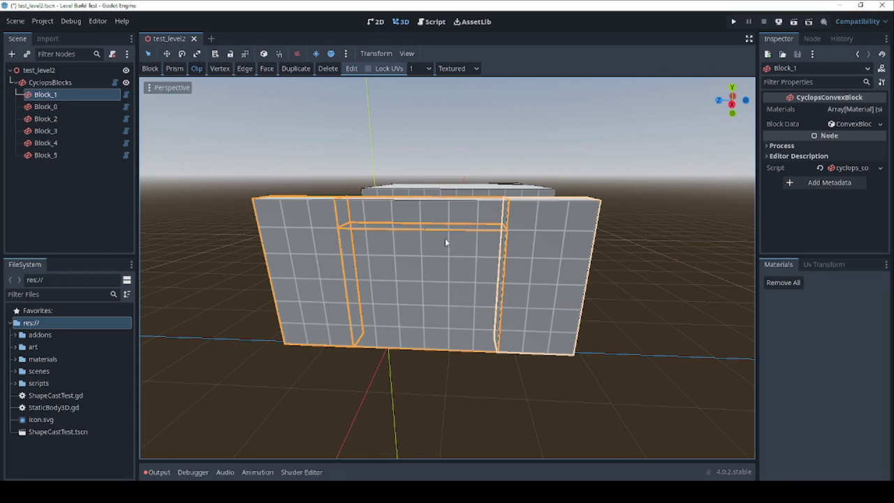
{"action": "key", "text": "Return"}
Delete the centre piece enclosed by the cuts to open a window through the slab
{"action": "left_click", "coordinate": [150, 68]}
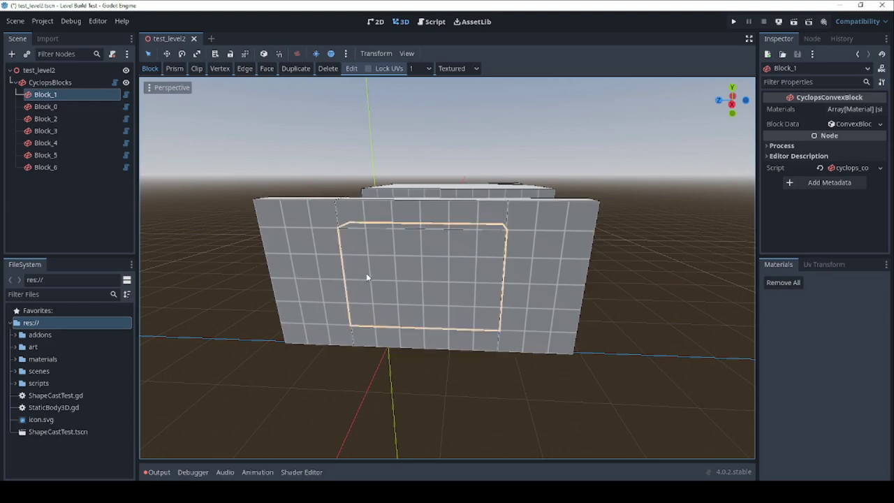
{"action": "key", "text": "Delete"}
{"action": "middle_click_drag", "start_coordinate": [368, 277], "coordinate": [435, 276]}
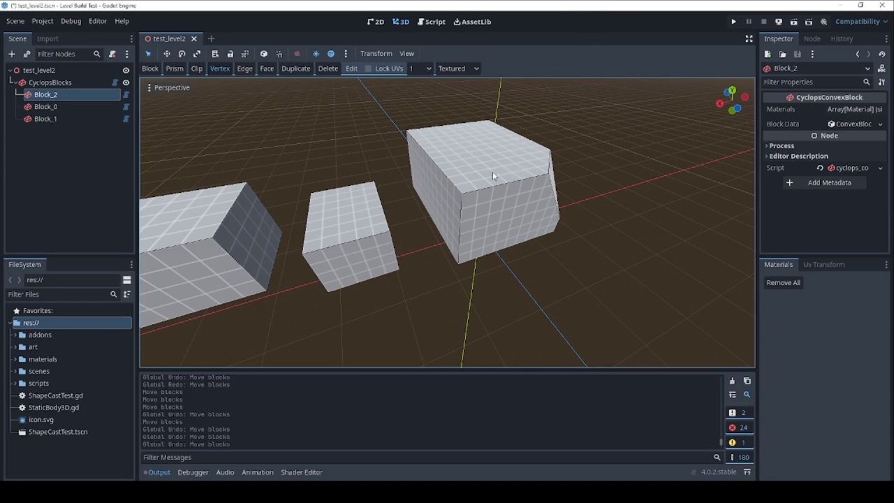
Select the block with the clipped corner and pull its upper corner vertex outward and upward with the Vertex tool
{"action": "middle_click_drag", "start_coordinate": [492, 171], "coordinate": [373, 118]}
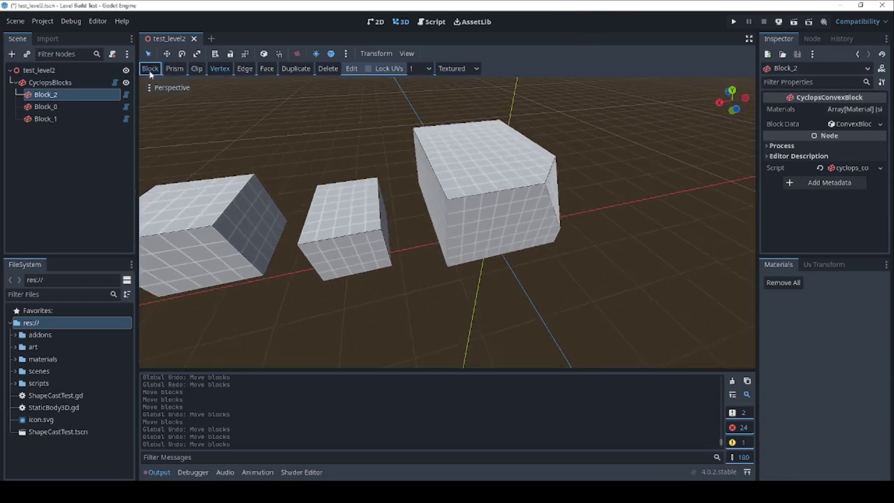
{"action": "middle_click_drag", "start_coordinate": [504, 159], "coordinate": [411, 169]}
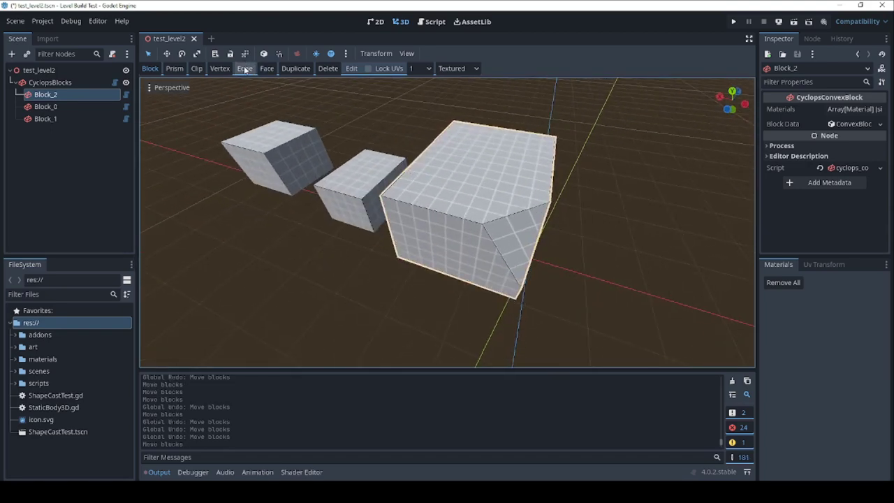
{"action": "left_click", "coordinate": [221, 69]}
{"action": "scroll", "coordinate": [482, 188], "scroll_direction": "up", "scroll_amount": 8}
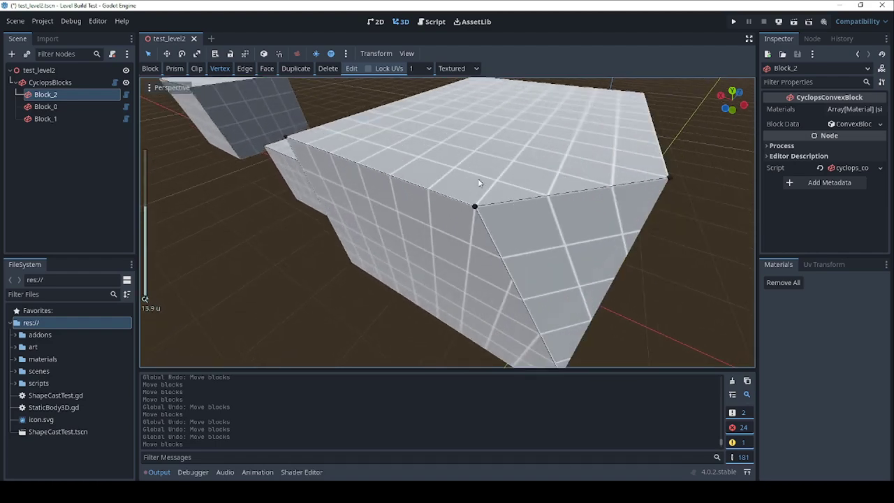
{"action": "middle_click_drag", "start_coordinate": [417, 178], "coordinate": [502, 151]}
{"action": "middle_click_drag", "start_coordinate": [506, 208], "coordinate": [417, 235]}
{"action": "scroll", "coordinate": [472, 205], "scroll_direction": "down", "scroll_amount": 2}
{"action": "middle_click_drag", "start_coordinate": [472, 205], "coordinate": [553, 201]}
{"action": "scroll", "coordinate": [553, 201], "scroll_direction": "down", "scroll_amount": 1}
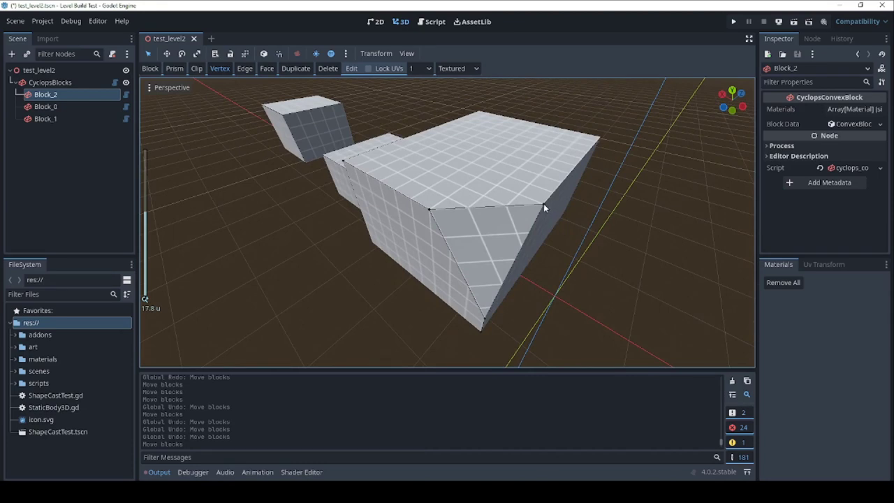
{"action": "left_click_drag", "start_coordinate": [544, 205], "coordinate": [643, 211]}
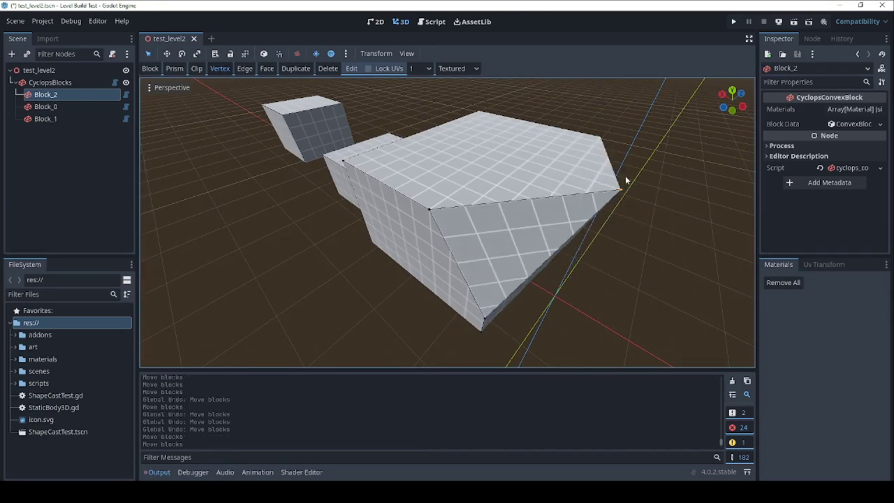
{"action": "left_click", "coordinate": [633, 120]}
{"action": "left_click_drag", "start_coordinate": [620, 191], "coordinate": [611, 155]}
Add neighbouring corner vertices of the block to the selection and move the selected vertices together
{"action": "left_click", "coordinate": [430, 209]}
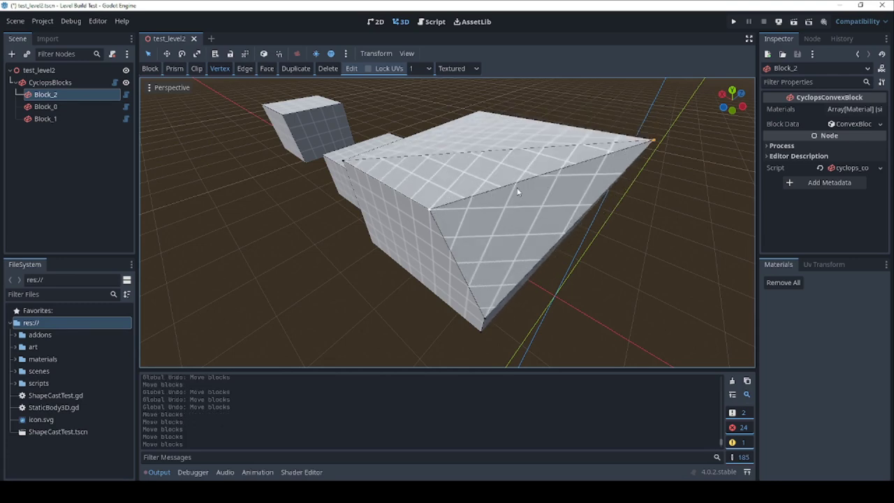
{"action": "left_click", "coordinate": [484, 319], "text": "shift"}
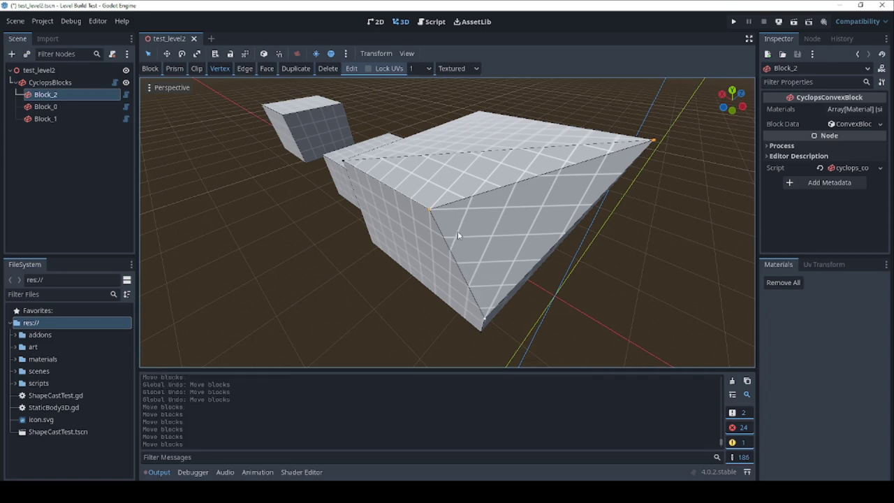
{"action": "middle_click_drag", "start_coordinate": [460, 231], "coordinate": [485, 233]}
{"action": "left_click_drag", "start_coordinate": [458, 219], "coordinate": [531, 174]}
{"action": "middle_click_drag", "start_coordinate": [532, 174], "coordinate": [555, 160]}
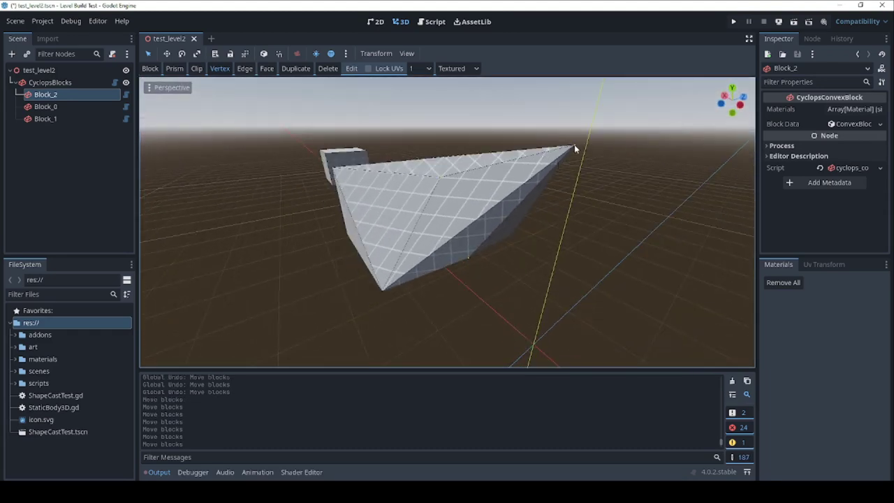
Reshape the block further by moving its protruding upper vertex and another corner vertex
{"action": "left_click_drag", "start_coordinate": [576, 147], "coordinate": [432, 200]}
{"action": "middle_click_drag", "start_coordinate": [431, 200], "coordinate": [317, 262]}
{"action": "scroll", "coordinate": [305, 255], "scroll_direction": "down", "scroll_amount": 3}
{"action": "left_click_drag", "start_coordinate": [355, 267], "coordinate": [432, 187]}
{"action": "middle_click_drag", "start_coordinate": [432, 187], "coordinate": [455, 198]}
{"action": "scroll", "coordinate": [457, 154], "scroll_direction": "up", "scroll_amount": 6}
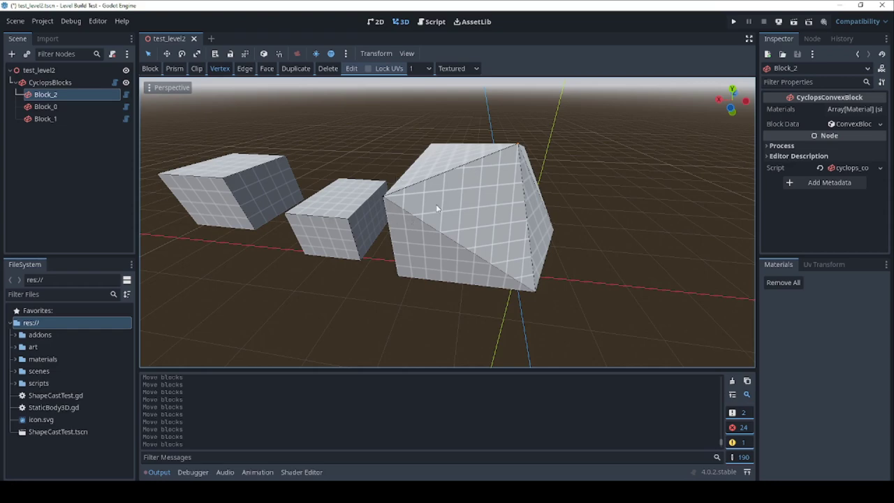
{"action": "middle_click_drag", "start_coordinate": [445, 200], "coordinate": [470, 169]}
{"action": "scroll", "coordinate": [470, 168], "scroll_direction": "up", "scroll_amount": 5}
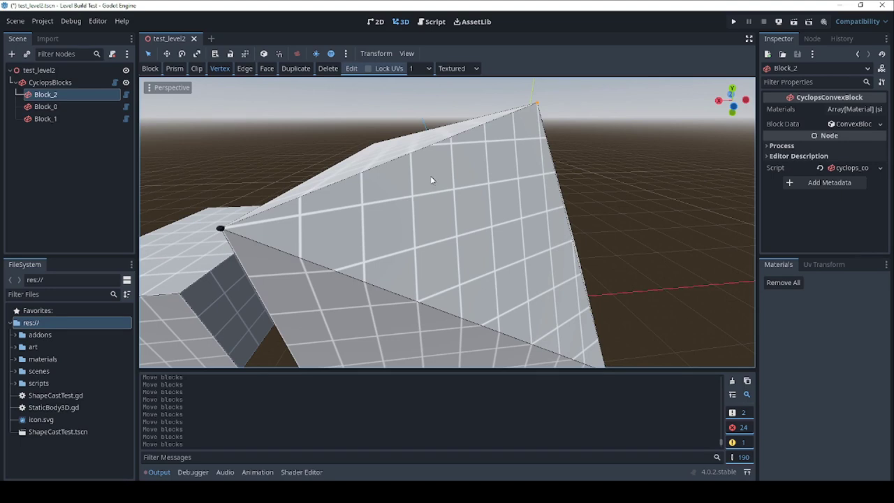
{"action": "scroll", "coordinate": [480, 140], "scroll_direction": "down", "scroll_amount": 2}
{"action": "middle_click_drag", "start_coordinate": [477, 146], "coordinate": [466, 159], "text": "shift"}
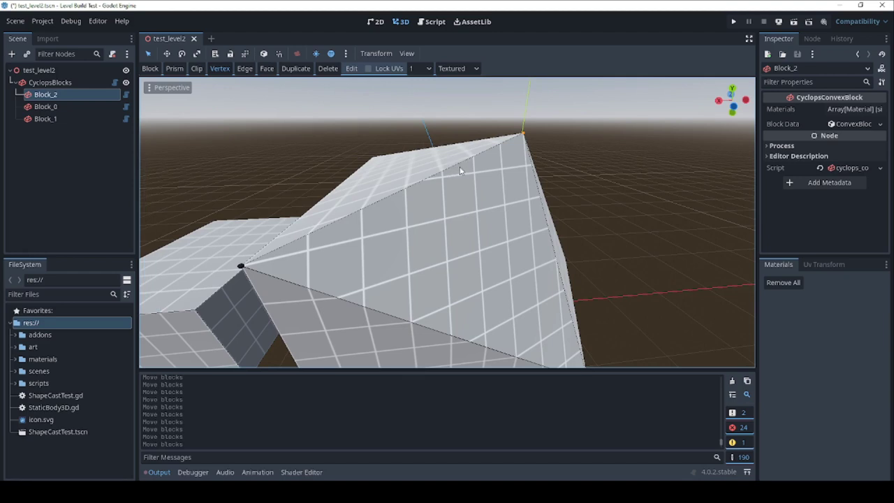
Lower the block's raised upper vertex and pull its protruding corner vertex back toward the body with the Vertex tool
{"action": "middle_click_drag", "start_coordinate": [463, 167], "coordinate": [370, 131]}
{"action": "left_click_drag", "start_coordinate": [363, 130], "coordinate": [367, 164]}
{"action": "scroll", "coordinate": [367, 163], "scroll_direction": "down", "scroll_amount": 4}
{"action": "middle_click_drag", "start_coordinate": [366, 166], "coordinate": [299, 199]}
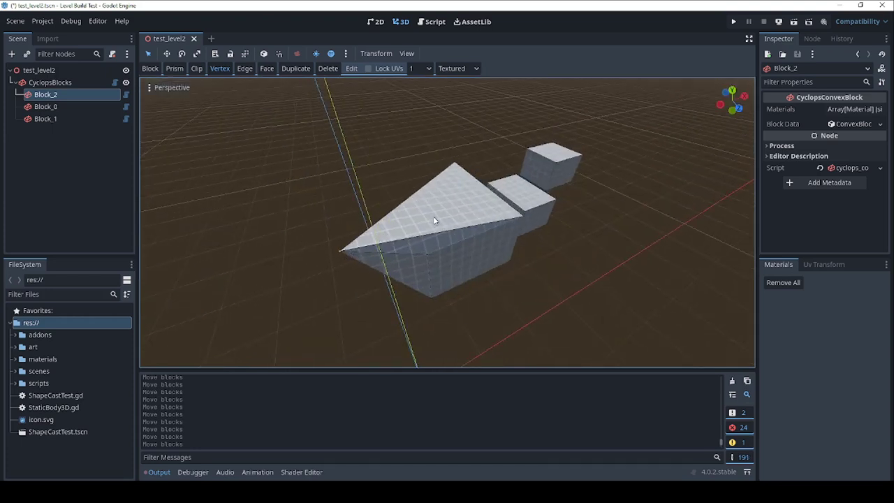
{"action": "left_click_drag", "start_coordinate": [342, 253], "coordinate": [460, 203]}
Move another upper vertex of the large block down to even out its top
{"action": "middle_click_drag", "start_coordinate": [429, 199], "coordinate": [412, 185]}
{"action": "scroll", "coordinate": [441, 166], "scroll_direction": "up", "scroll_amount": 2}
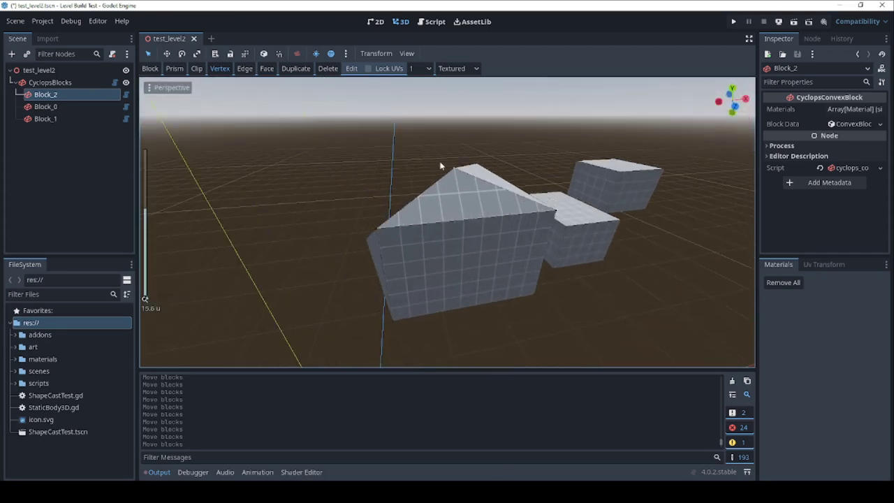
{"action": "left_click_drag", "start_coordinate": [455, 171], "coordinate": [461, 213]}
{"action": "middle_click_drag", "start_coordinate": [394, 195], "coordinate": [485, 214]}
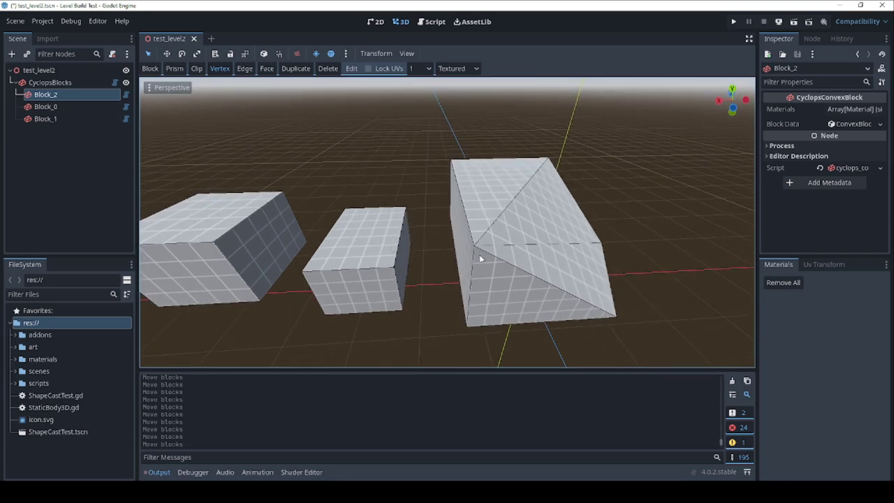
Move an upper corner vertex of the small middle block
{"action": "middle_click_drag", "start_coordinate": [498, 177], "coordinate": [416, 208]}
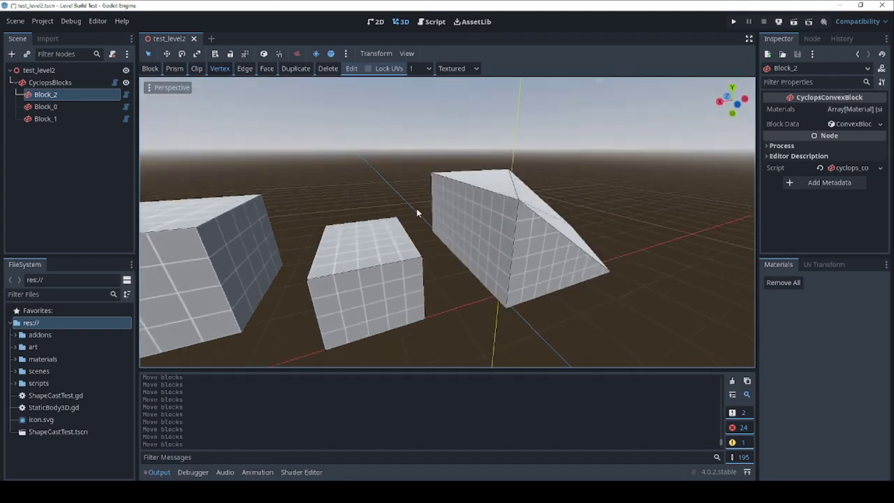
{"action": "scroll", "coordinate": [384, 256], "scroll_direction": "up", "scroll_amount": 5}
{"action": "middle_click_drag", "start_coordinate": [384, 253], "coordinate": [367, 250]}
{"action": "left_click_drag", "start_coordinate": [365, 258], "coordinate": [333, 220]}
{"action": "scroll", "coordinate": [347, 176], "scroll_direction": "down", "scroll_amount": 6}
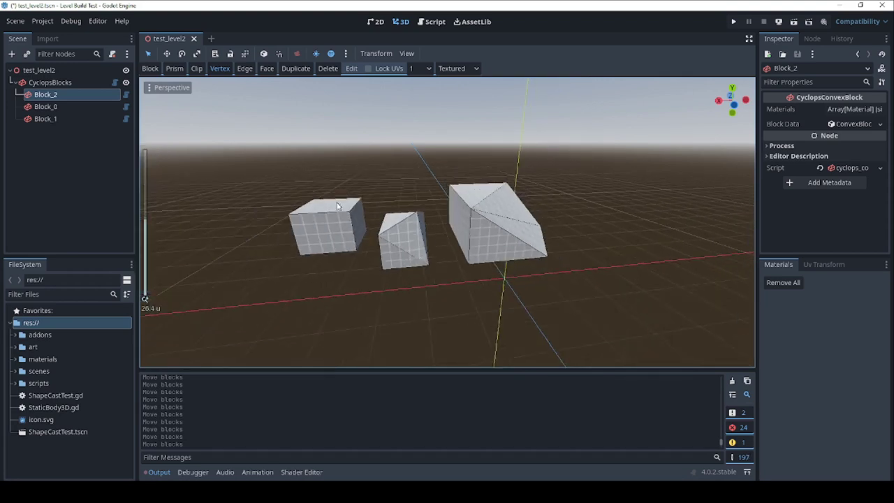
{"action": "scroll", "coordinate": [363, 226], "scroll_direction": "up", "scroll_amount": 4}
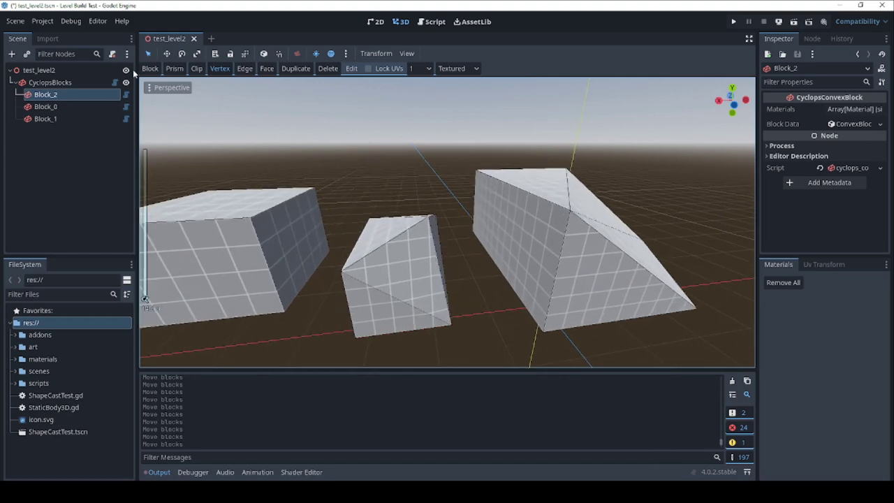
Select the small middle block and the outer block next to it together and move an upper corner vertex on each
{"action": "left_click", "coordinate": [150, 68]}
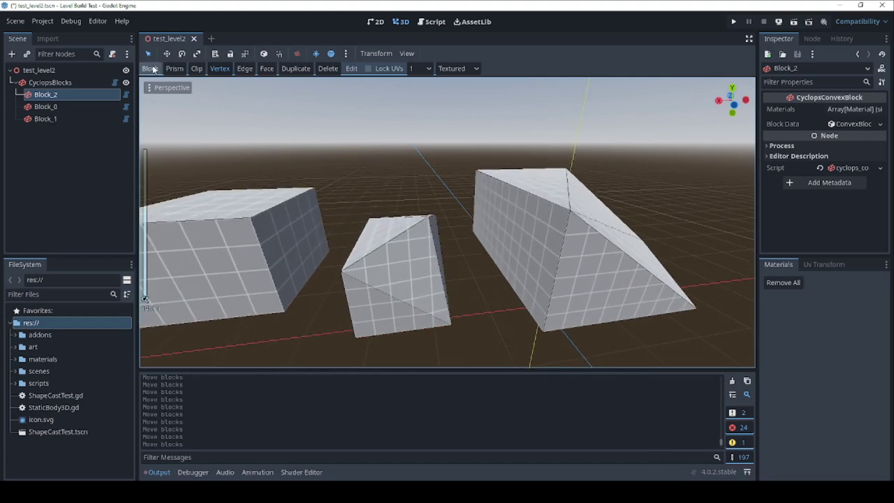
{"action": "left_click", "coordinate": [238, 248]}
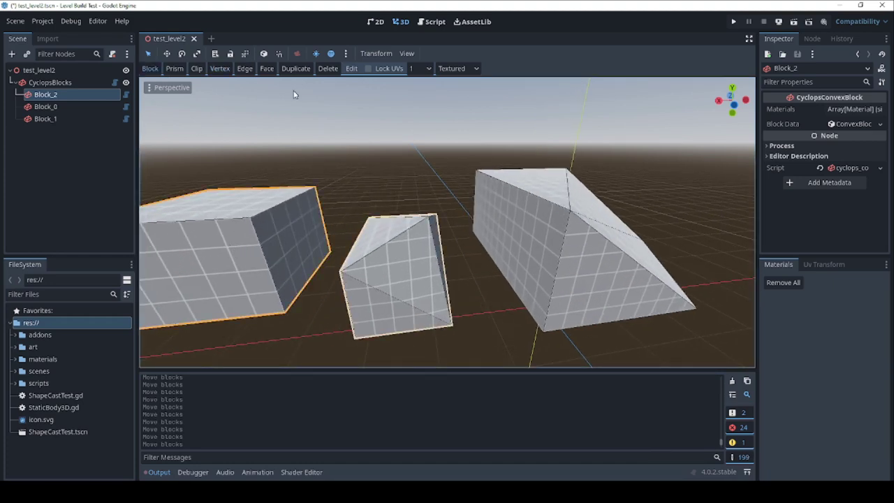
{"action": "left_click", "coordinate": [220, 68]}
{"action": "middle_click_drag", "start_coordinate": [311, 196], "coordinate": [354, 221]}
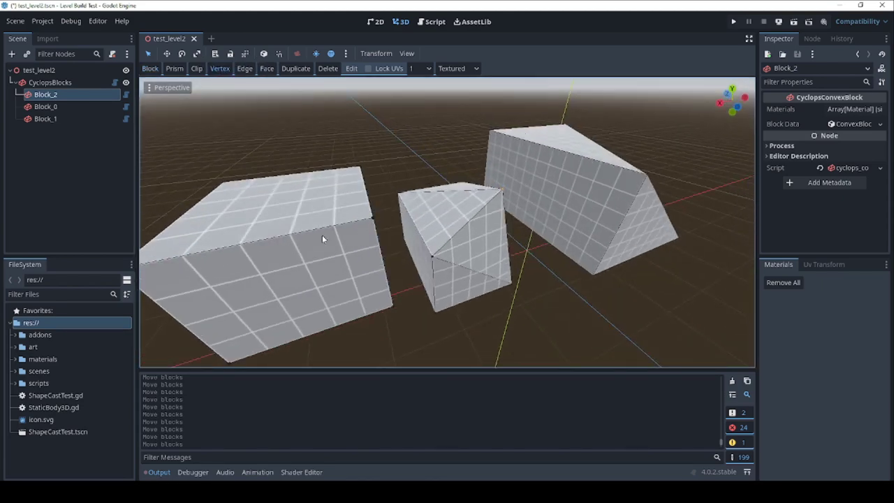
{"action": "left_click_drag", "start_coordinate": [373, 222], "coordinate": [302, 233]}
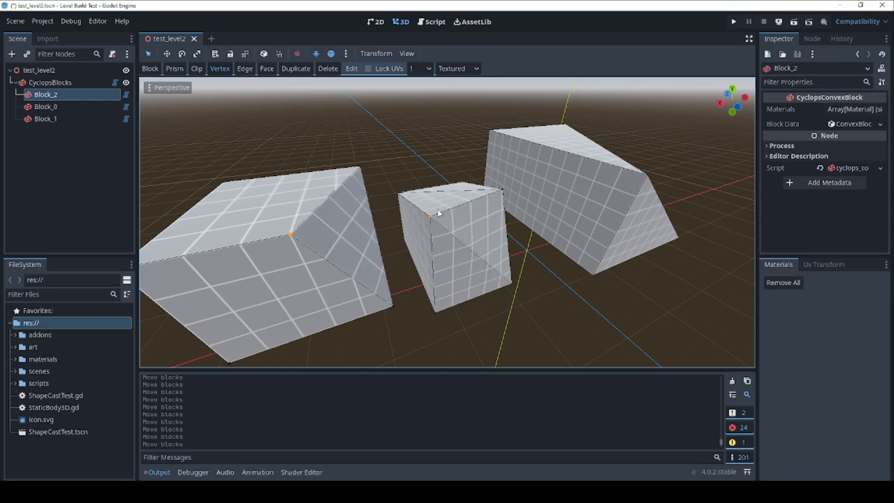
{"action": "left_click_drag", "start_coordinate": [438, 210], "coordinate": [432, 211]}
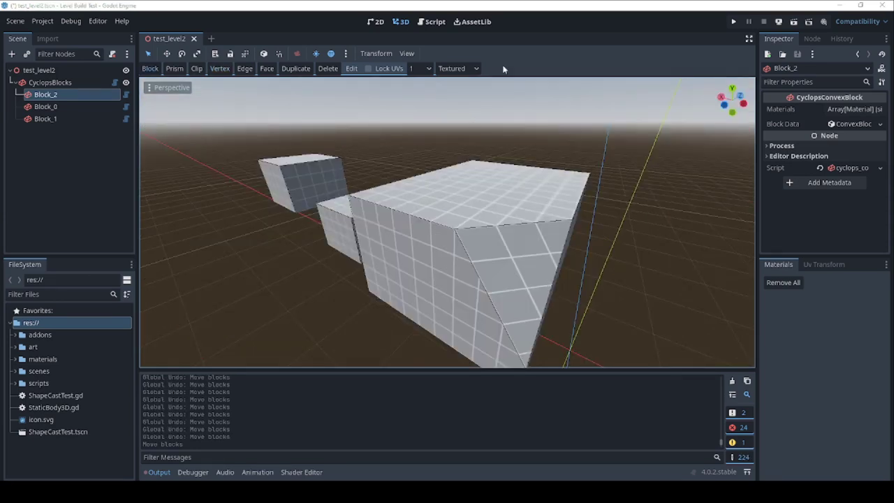
Select the large block with the clipped corner and move one of its edges with the Edge tool
{"action": "middle_click_drag", "start_coordinate": [408, 179], "coordinate": [385, 186]}
{"action": "scroll", "coordinate": [383, 188], "scroll_direction": "down", "scroll_amount": 3}
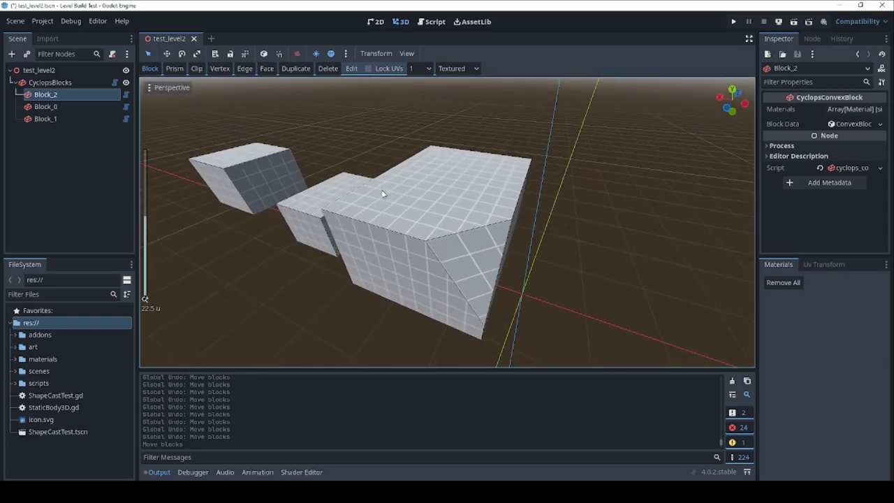
{"action": "left_click", "coordinate": [442, 184]}
{"action": "middle_click_drag", "start_coordinate": [420, 165], "coordinate": [395, 143]}
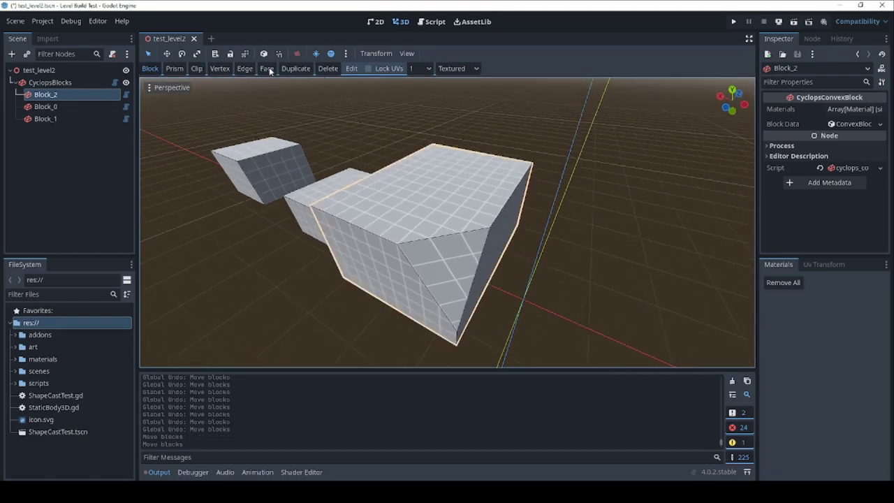
{"action": "left_click", "coordinate": [244, 68]}
{"action": "middle_click_drag", "start_coordinate": [471, 206], "coordinate": [456, 189]}
{"action": "scroll", "coordinate": [439, 189], "scroll_direction": "up", "scroll_amount": 2}
{"action": "left_click", "coordinate": [458, 193]}
{"action": "left_click_drag", "start_coordinate": [450, 199], "coordinate": [423, 155]}
Move an upper edge of the small middle block to change its shape
{"action": "scroll", "coordinate": [373, 154], "scroll_direction": "down", "scroll_amount": 6}
{"action": "middle_click_drag", "start_coordinate": [363, 156], "coordinate": [395, 190]}
{"action": "middle_click_drag", "start_coordinate": [315, 256], "coordinate": [358, 238]}
{"action": "left_click_drag", "start_coordinate": [372, 232], "coordinate": [351, 235]}
Select the outer block and the small middle block together and move edges on both with the Edge tool
{"action": "left_click", "coordinate": [151, 68]}
{"action": "left_click", "coordinate": [310, 207], "text": "shift"}
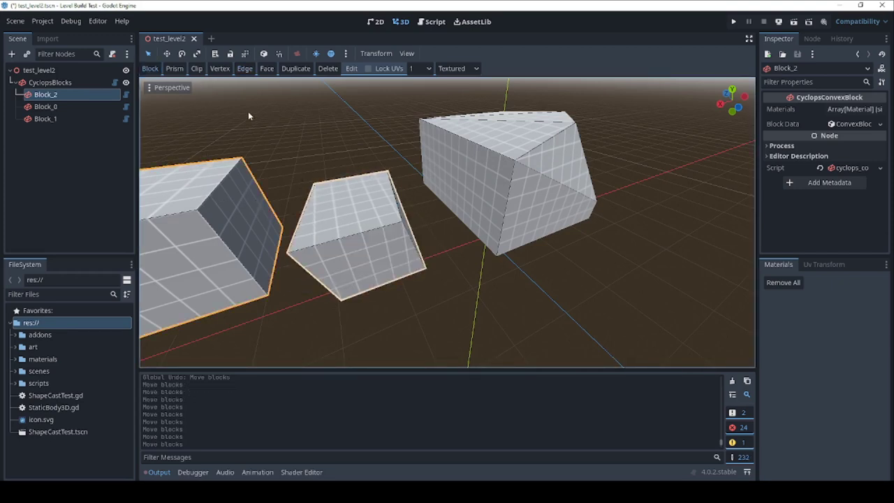
{"action": "left_click", "coordinate": [247, 73]}
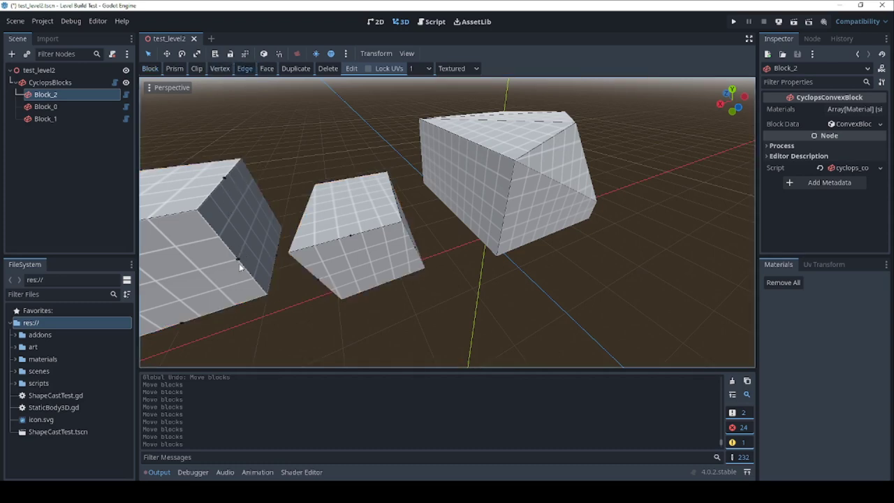
{"action": "left_click_drag", "start_coordinate": [234, 259], "coordinate": [190, 273]}
{"action": "middle_click_drag", "start_coordinate": [310, 180], "coordinate": [348, 200]}
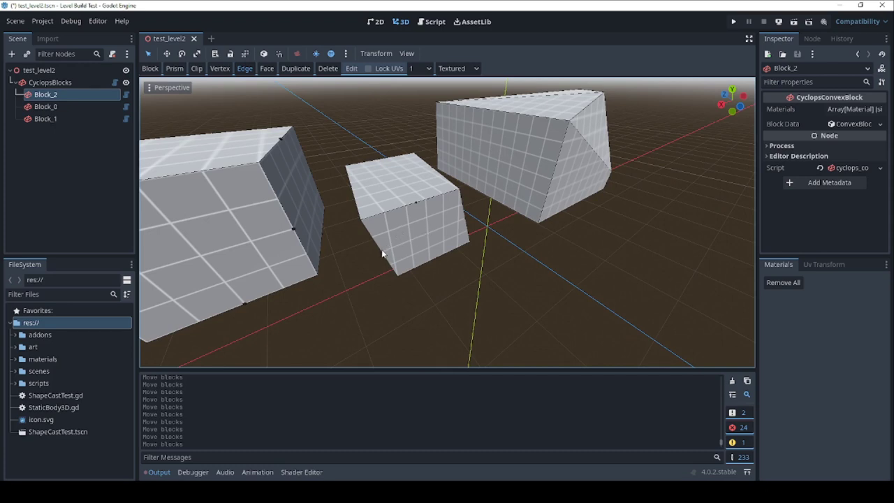
{"action": "left_click_drag", "start_coordinate": [383, 254], "coordinate": [395, 218]}
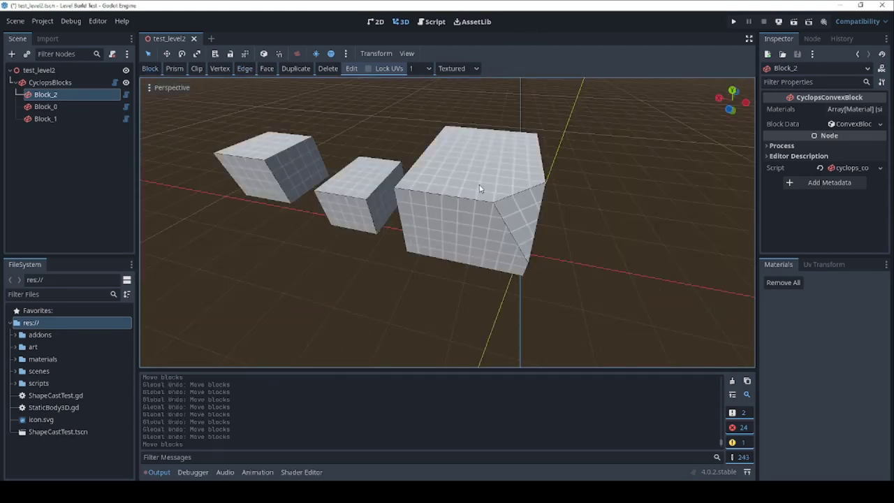
Select the large block with the clipped corner and move one of its faces with the Face tool
{"action": "middle_click_drag", "start_coordinate": [479, 192], "coordinate": [421, 183]}
{"action": "scroll", "coordinate": [411, 175], "scroll_direction": "up", "scroll_amount": 5}
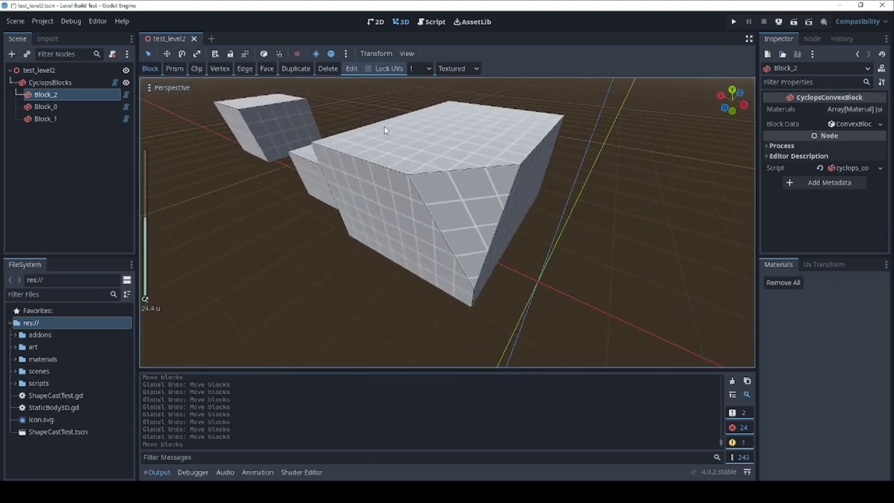
{"action": "left_click_drag", "start_coordinate": [400, 142], "coordinate": [383, 138]}
{"action": "middle_click_drag", "start_coordinate": [373, 126], "coordinate": [386, 123]}
{"action": "left_click_drag", "start_coordinate": [387, 126], "coordinate": [386, 126]}
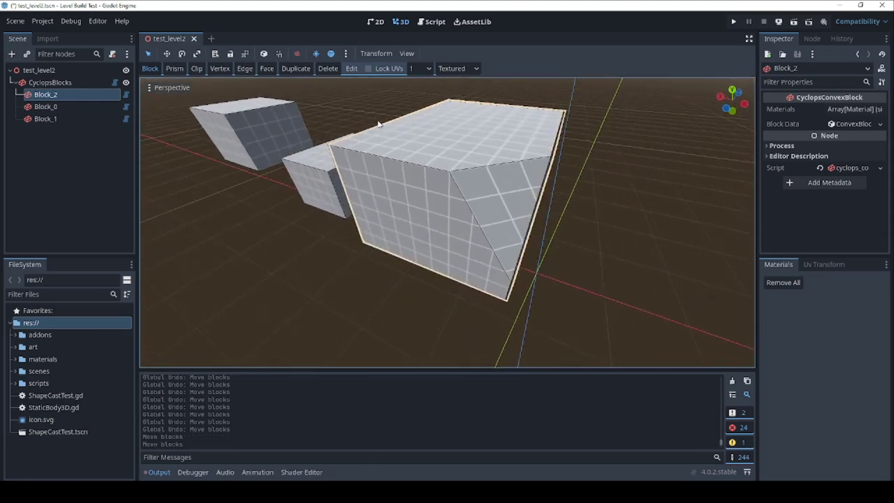
{"action": "left_click", "coordinate": [267, 68]}
{"action": "middle_click_drag", "start_coordinate": [416, 156], "coordinate": [411, 190]}
{"action": "left_click", "coordinate": [404, 217]}
{"action": "left_click", "coordinate": [412, 189]}
{"action": "left_click", "coordinate": [433, 180]}
{"action": "scroll", "coordinate": [434, 178], "scroll_direction": "up", "scroll_amount": 3}
{"action": "left_click_drag", "start_coordinate": [411, 190], "coordinate": [339, 184]}
Select further faces of the large block and move them with the Face tool
{"action": "middle_click_drag", "start_coordinate": [409, 152], "coordinate": [461, 211]}
{"action": "left_click", "coordinate": [399, 165]}
{"action": "left_click", "coordinate": [397, 184]}
{"action": "scroll", "coordinate": [399, 174], "scroll_direction": "down", "scroll_amount": 2}
{"action": "left_click_drag", "start_coordinate": [458, 207], "coordinate": [459, 187]}
{"action": "middle_click_drag", "start_coordinate": [459, 191], "coordinate": [411, 219]}
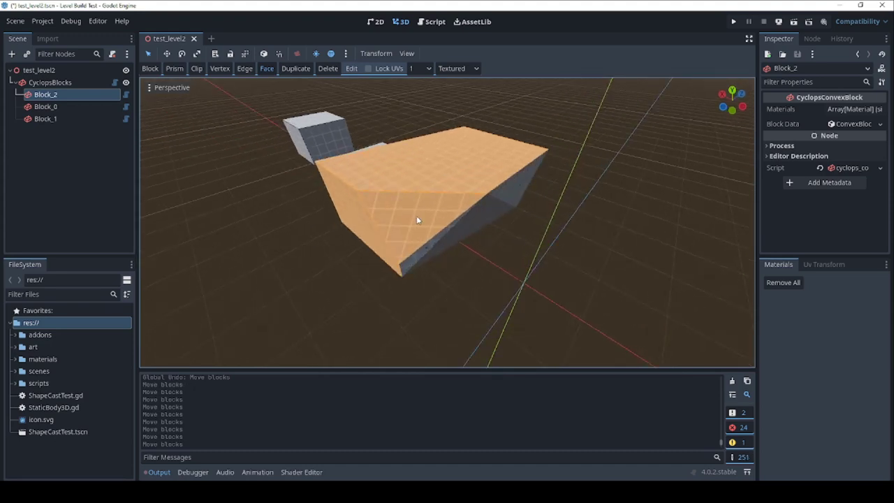
Try combining the large block's top face and clipped-corner face in one face selection
{"action": "left_click", "coordinate": [423, 209], "text": "shift"}
{"action": "left_click", "coordinate": [430, 182], "text": "shift"}
{"action": "middle_click_drag", "start_coordinate": [369, 199], "coordinate": [453, 180]}
{"action": "left_click", "coordinate": [404, 189], "text": "shift"}
{"action": "left_click", "coordinate": [431, 194]}
{"action": "left_click", "coordinate": [401, 206]}
{"action": "left_click", "coordinate": [460, 144]}
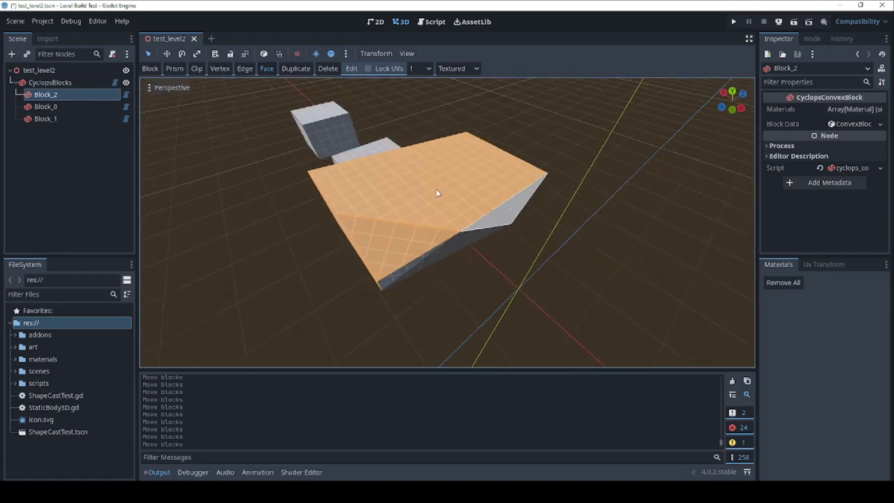
Toggle the large block's top face and its adjoining narrow side face in and out of the face selection
{"action": "left_click", "coordinate": [435, 191], "text": "shift"}
{"action": "left_click", "coordinate": [436, 191], "text": "shift"}
{"action": "left_click", "coordinate": [436, 191], "text": "shift"}
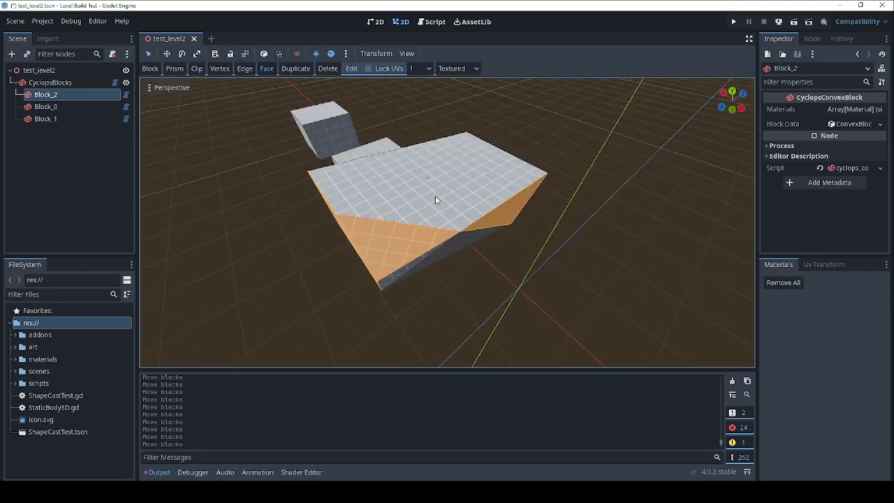
{"action": "left_click", "coordinate": [436, 196], "text": "shift"}
{"action": "left_click", "coordinate": [497, 220], "text": "shift"}
{"action": "left_click", "coordinate": [496, 219], "text": "shift"}
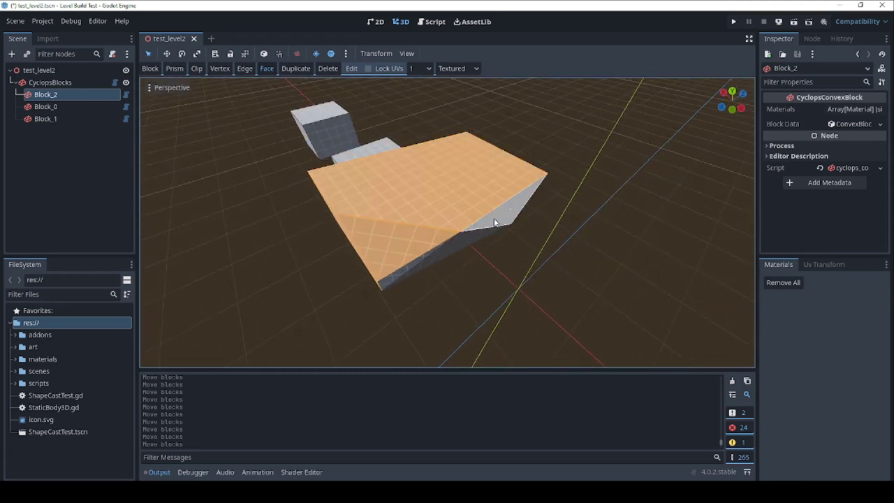
Reshape the small middle block by pulling its top face upward and moving an adjoining face outward
{"action": "mouse_move", "coordinate": [391, 199]}
{"action": "middle_mouse_down"}
{"action": "mouse_move", "coordinate": [485, 200]}
{"action": "mouse_move", "coordinate": [389, 215]}
{"action": "middle_mouse_up"}
{"action": "left_click", "coordinate": [373, 219]}
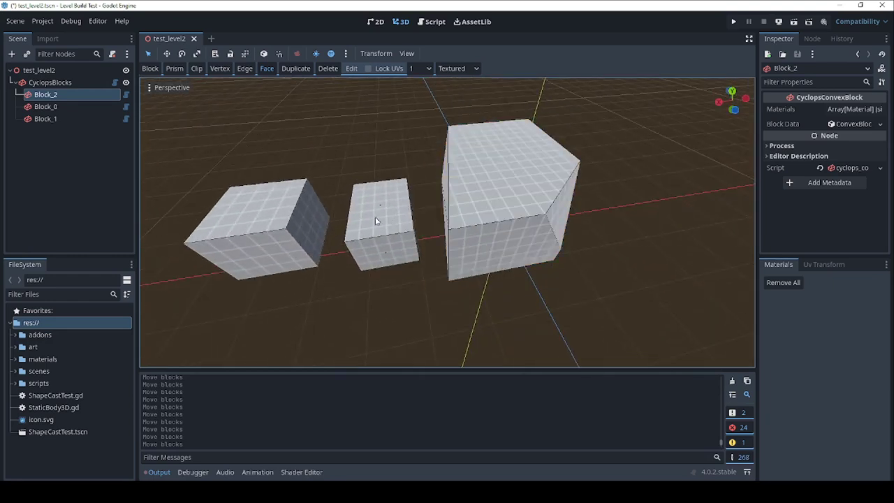
{"action": "scroll", "coordinate": [380, 207], "scroll_direction": "up", "scroll_amount": 5}
{"action": "middle_click_drag", "start_coordinate": [381, 219], "coordinate": [391, 195]}
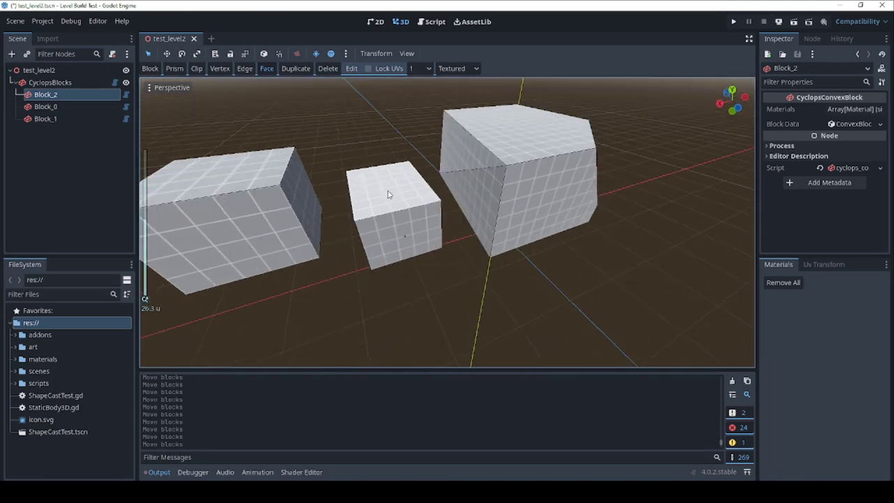
{"action": "left_click", "coordinate": [377, 174]}
{"action": "left_click_drag", "start_coordinate": [397, 174], "coordinate": [354, 220]}
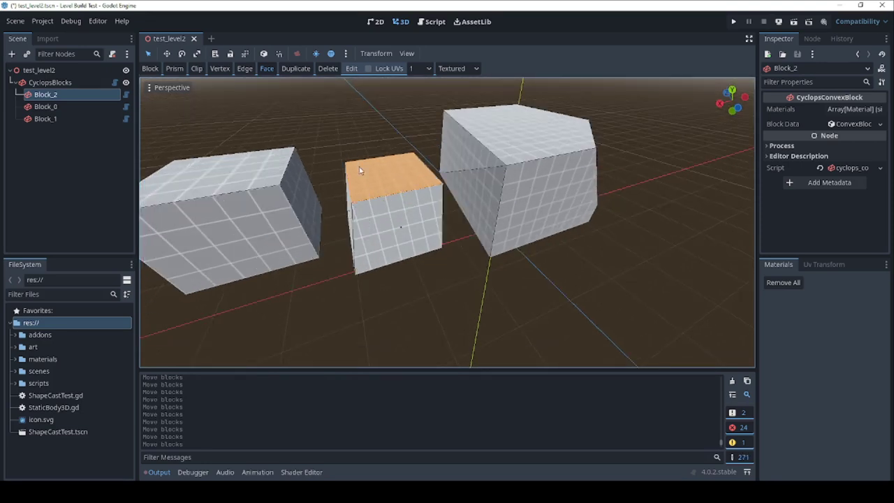
Select all three blocks together and adjust faces across them with the Face tool
{"action": "left_click", "coordinate": [151, 69]}
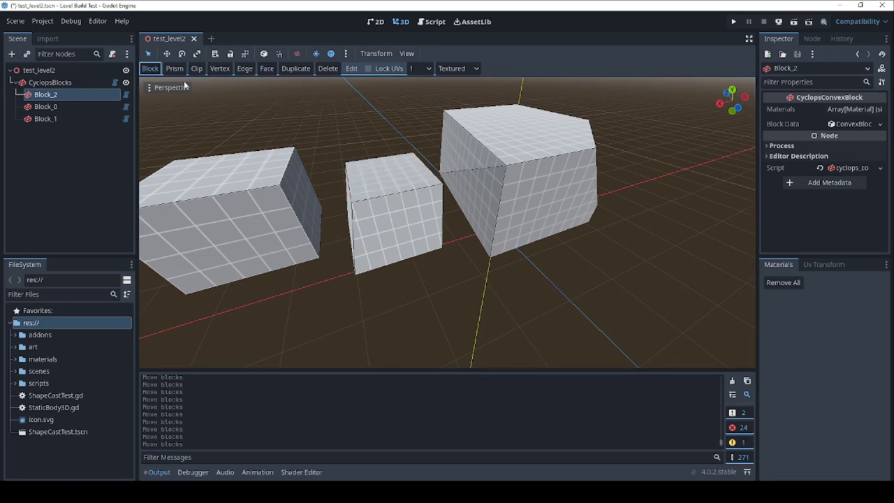
{"action": "left_click", "coordinate": [495, 175], "text": "shift"}
{"action": "left_click", "coordinate": [260, 192], "text": "shift"}
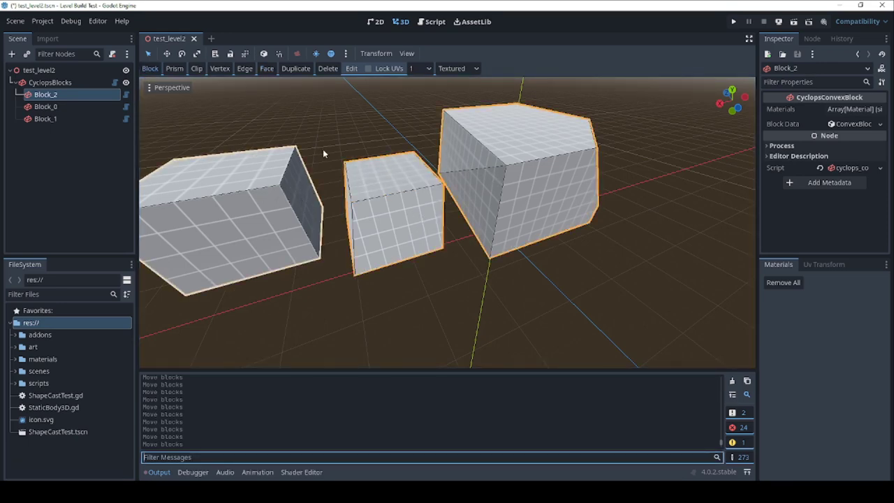
{"action": "left_click", "coordinate": [246, 69]}
{"action": "left_click", "coordinate": [267, 69]}
{"action": "middle_click_drag", "start_coordinate": [328, 182], "coordinate": [356, 203]}
{"action": "left_click_drag", "start_coordinate": [368, 195], "coordinate": [336, 173]}
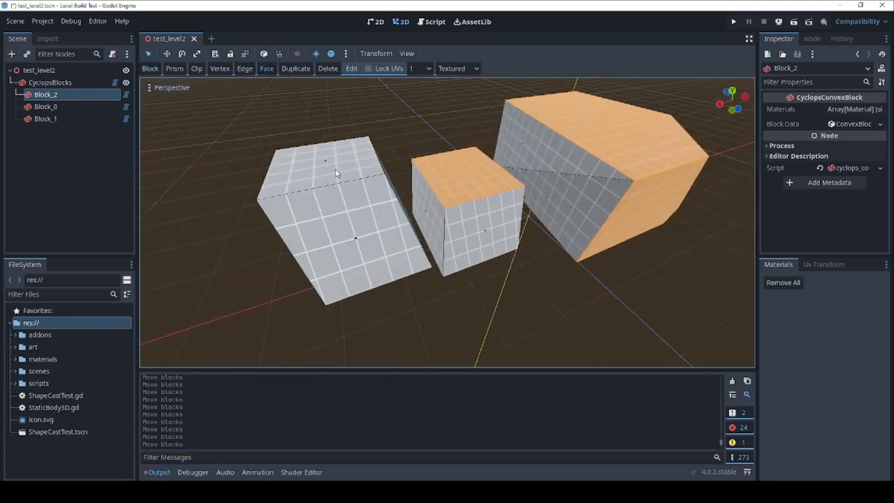
{"action": "left_click", "coordinate": [471, 226]}
{"action": "left_click", "coordinate": [472, 229]}
{"action": "middle_click_drag", "start_coordinate": [525, 201], "coordinate": [514, 148]}
{"action": "middle_click_drag", "start_coordinate": [510, 201], "coordinate": [516, 136]}
{"action": "scroll", "coordinate": [488, 174], "scroll_direction": "down", "scroll_amount": 3}
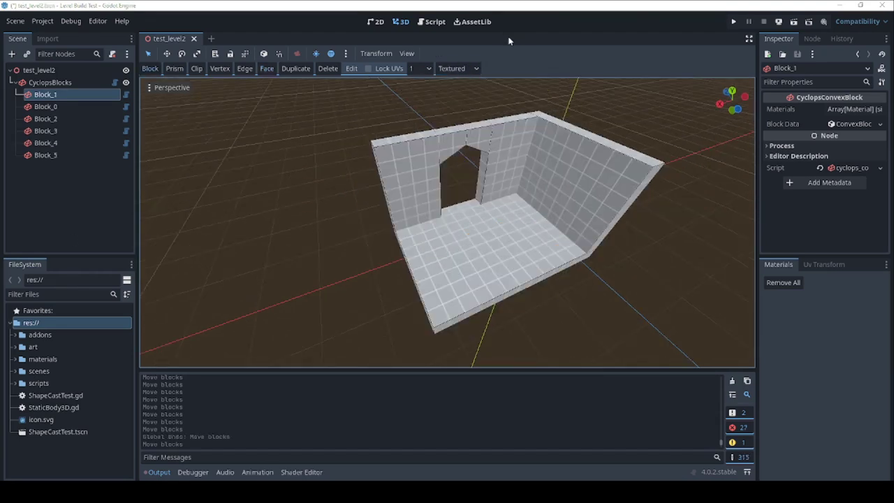
Duplicate the doorway wall pieces together with the floor slab and place the copy against the open side of the room
{"action": "left_click", "coordinate": [407, 154]}
{"action": "left_click", "coordinate": [462, 147], "text": "shift"}
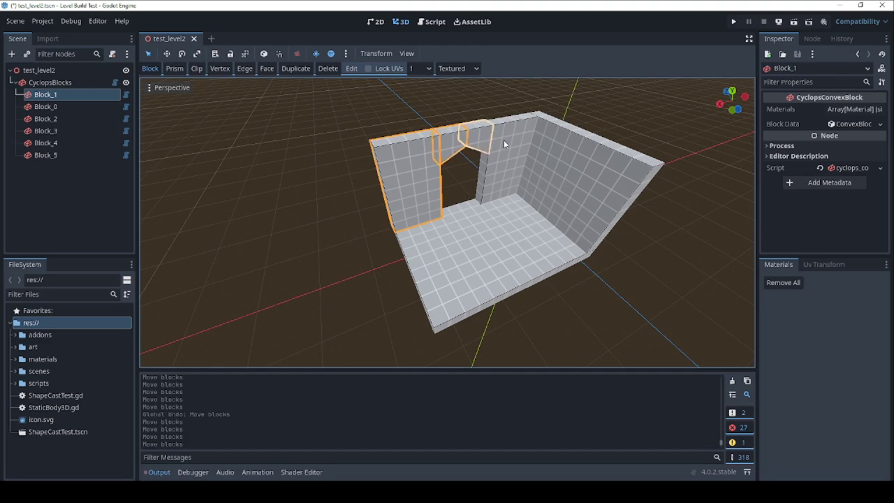
{"action": "left_click", "coordinate": [504, 141], "text": "shift"}
{"action": "left_click", "coordinate": [487, 238], "text": "shift"}
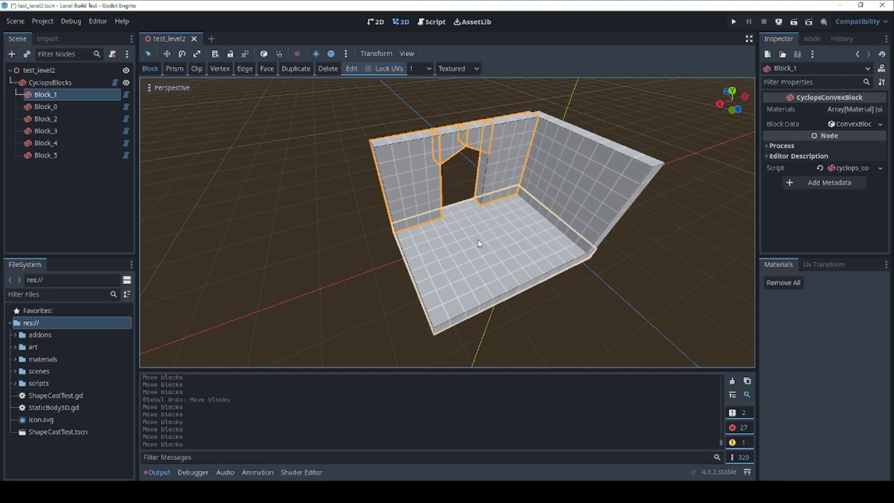
{"action": "left_click", "coordinate": [297, 70]}
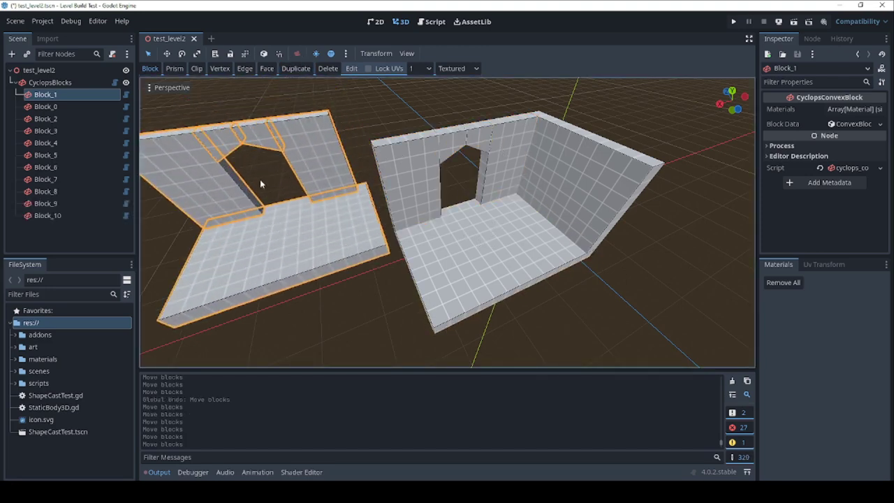
{"action": "left_click", "coordinate": [267, 218]}
{"action": "scroll", "coordinate": [301, 187], "scroll_direction": "down", "scroll_amount": 5}
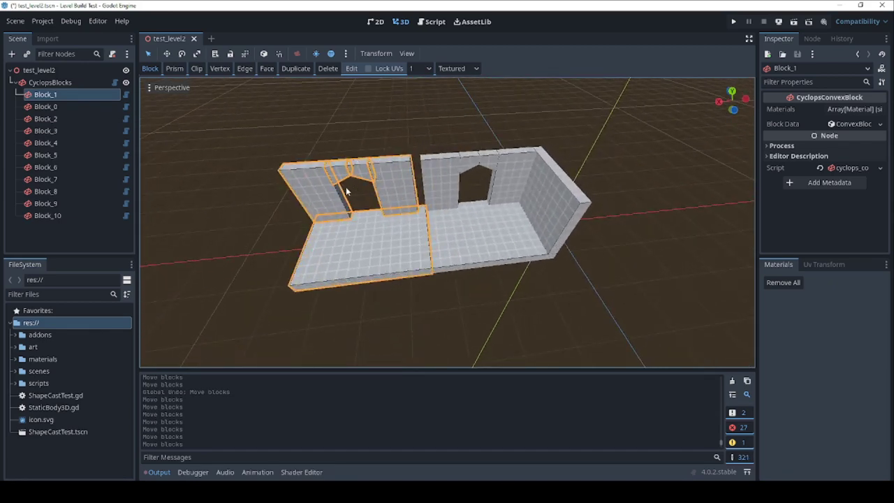
{"action": "middle_click_drag", "start_coordinate": [339, 200], "coordinate": [366, 196]}
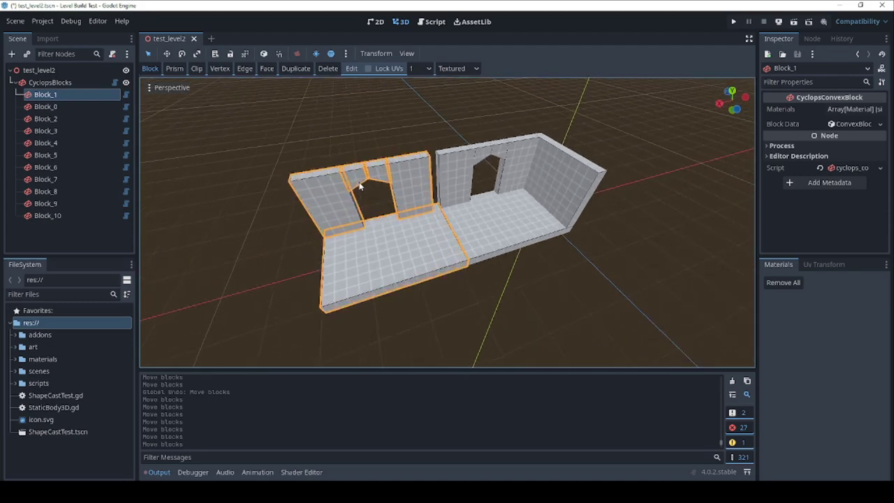
Delete the duplicated doorway wall pieces together with their floor slab copy
{"action": "key", "text": "Delete"}
{"action": "scroll", "coordinate": [412, 174], "scroll_direction": "up", "scroll_amount": 3}
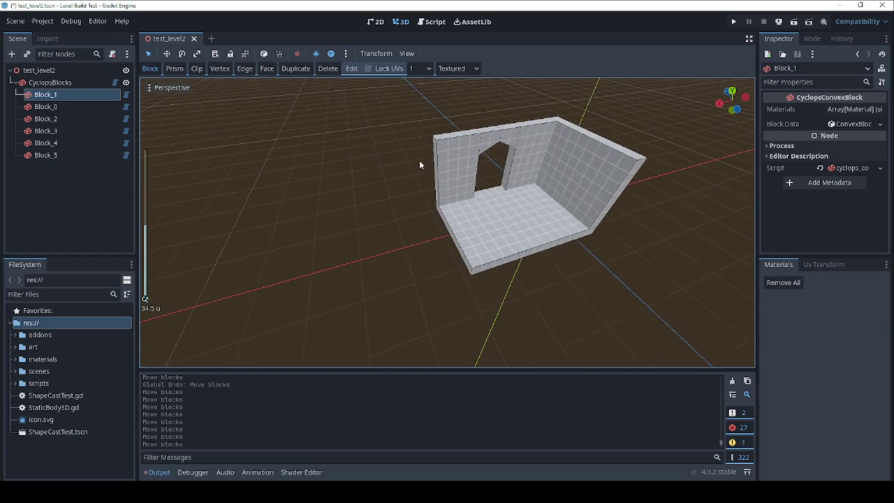
Try to duplicate the doorway wall pieces together with the floor slab again, this time with the duplicate shortcut command
{"action": "left_click", "coordinate": [474, 143]}
{"action": "left_click", "coordinate": [507, 130], "text": "shift"}
{"action": "left_click", "coordinate": [515, 127], "text": "shift"}
{"action": "left_click", "coordinate": [533, 142], "text": "shift"}
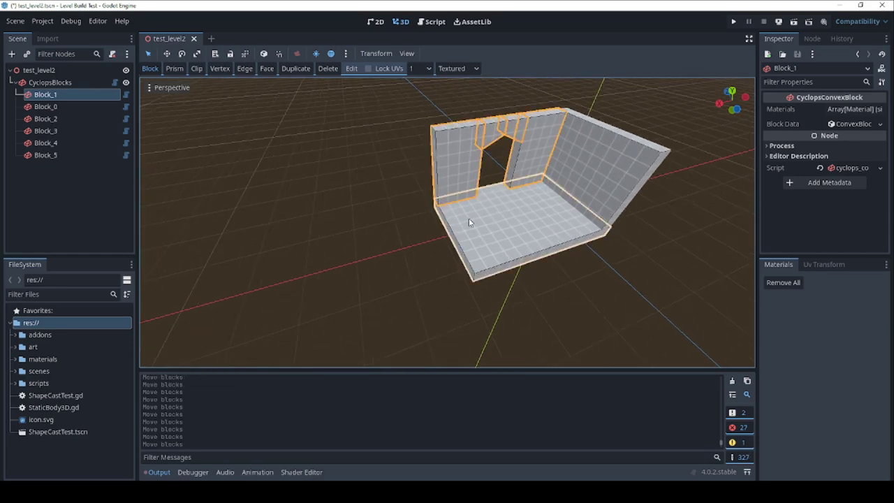
{"action": "key", "text": "ctrl+d"}
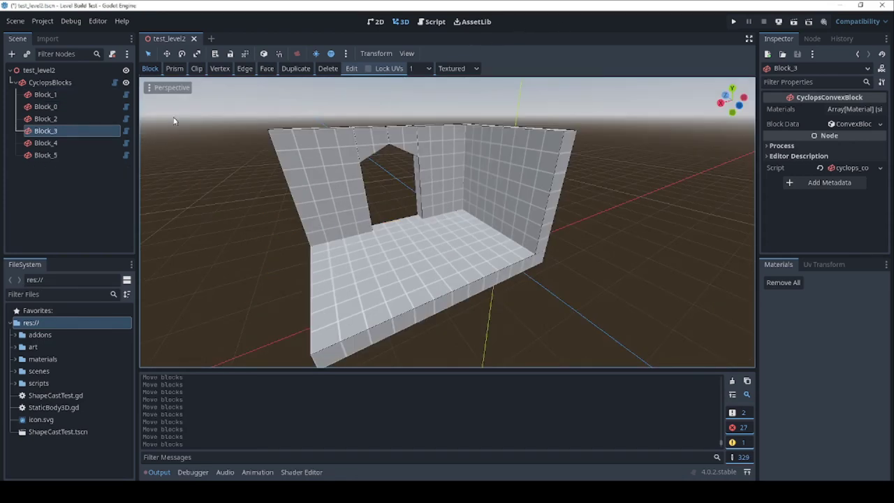
Delete the wall panel at the open end of the doorway wall together with both pieces above the doorway
{"action": "left_click", "coordinate": [317, 158]}
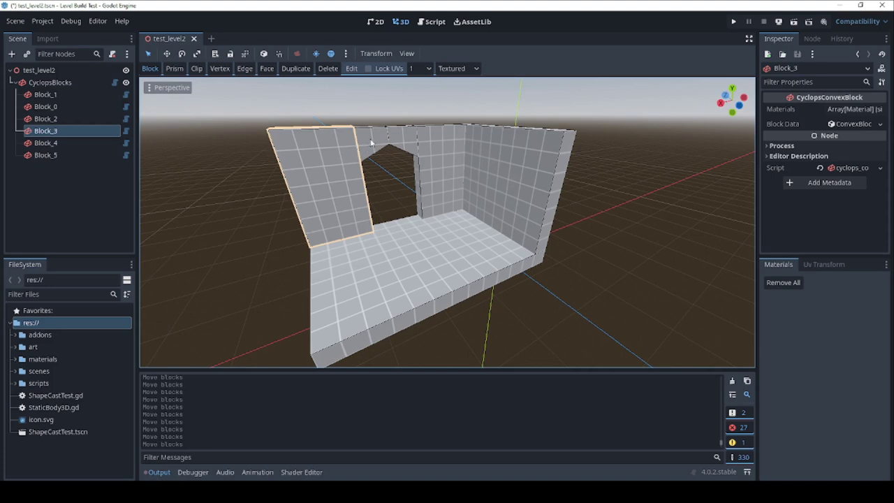
{"action": "left_click", "coordinate": [371, 142], "text": "shift"}
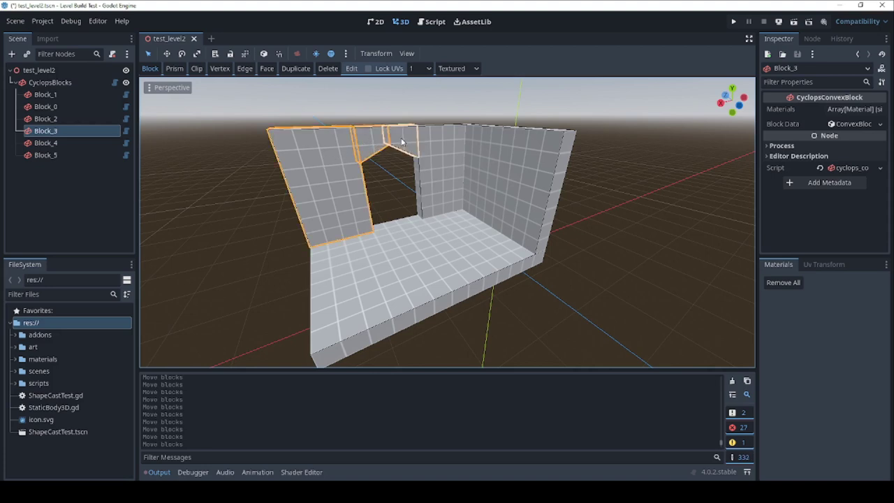
{"action": "left_click", "coordinate": [328, 68]}
{"action": "middle_click_drag", "start_coordinate": [308, 129], "coordinate": [341, 162]}
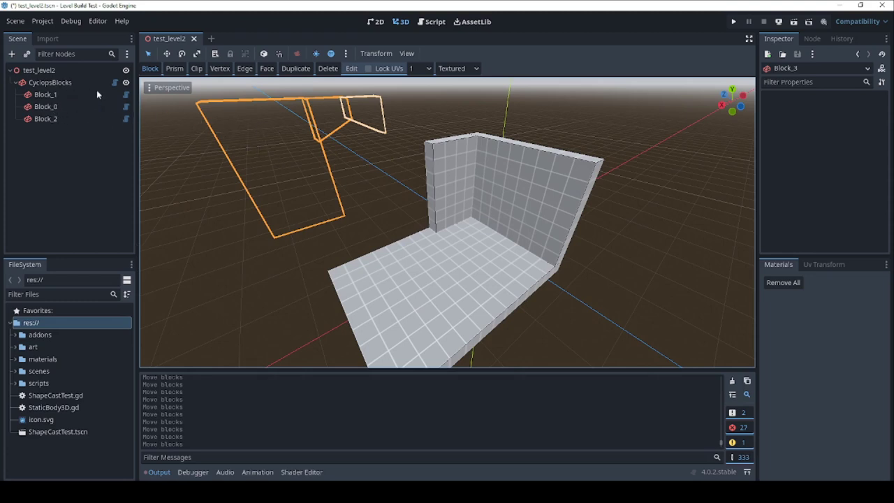
Clear the outlines left by the deleted wall pieces by selecting Block_0, and undo the deletion
{"action": "left_click", "coordinate": [50, 107]}
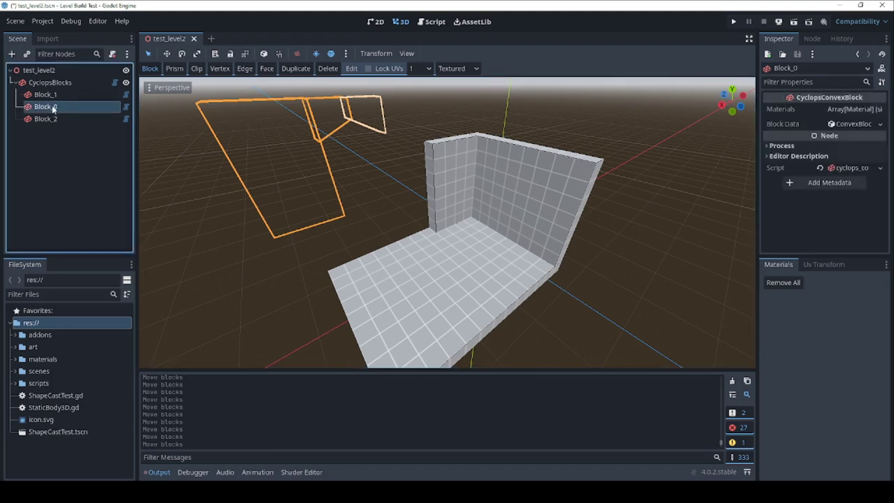
{"action": "left_click", "coordinate": [307, 194]}
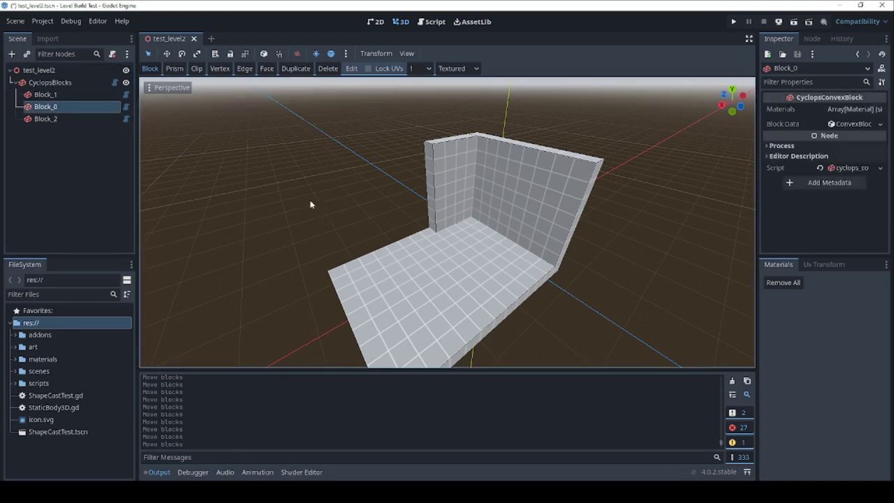
{"action": "middle_click_drag", "start_coordinate": [319, 200], "coordinate": [366, 179]}
{"action": "key", "text": "ctrl+z"}
Delete the open-end wall panel, its adjoining piece above the doorway and the floor slab, and undo that deletion
{"action": "left_click", "coordinate": [367, 182]}
{"action": "left_click", "coordinate": [355, 156]}
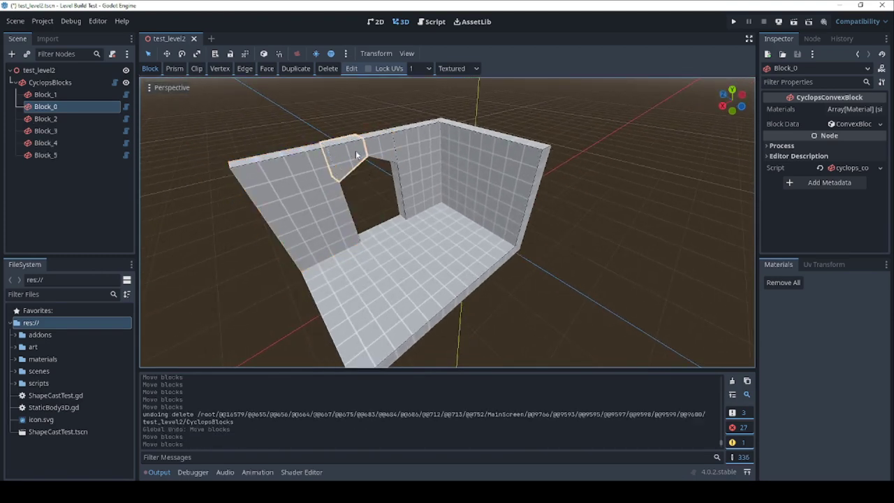
{"action": "left_click", "coordinate": [335, 213], "text": "shift"}
{"action": "left_click", "coordinate": [395, 259], "text": "shift"}
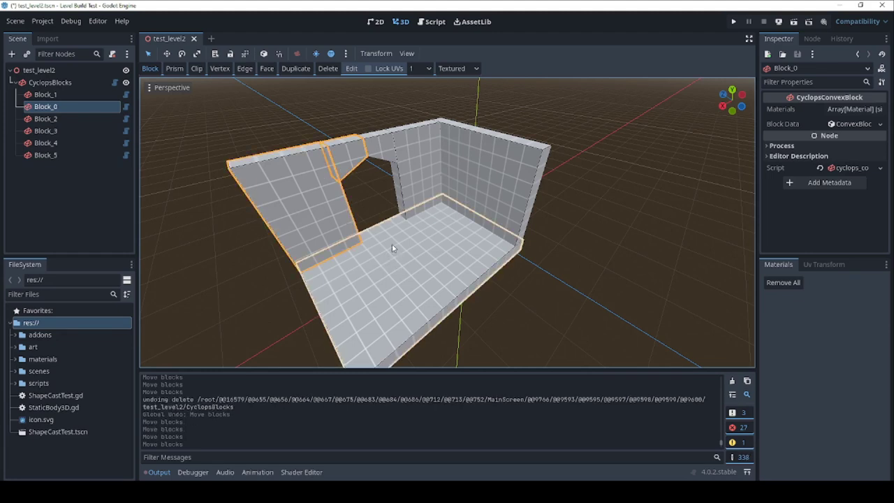
{"action": "key", "text": "Delete"}
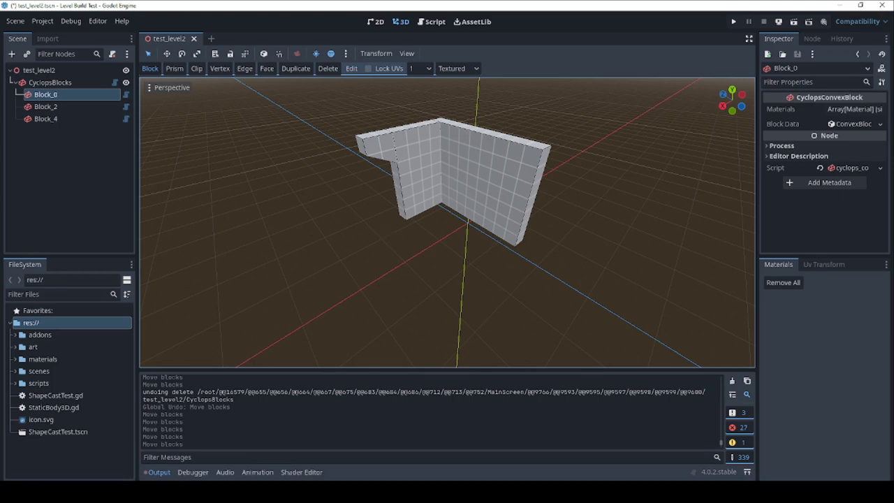
{"action": "key", "text": "ctrl+z"}
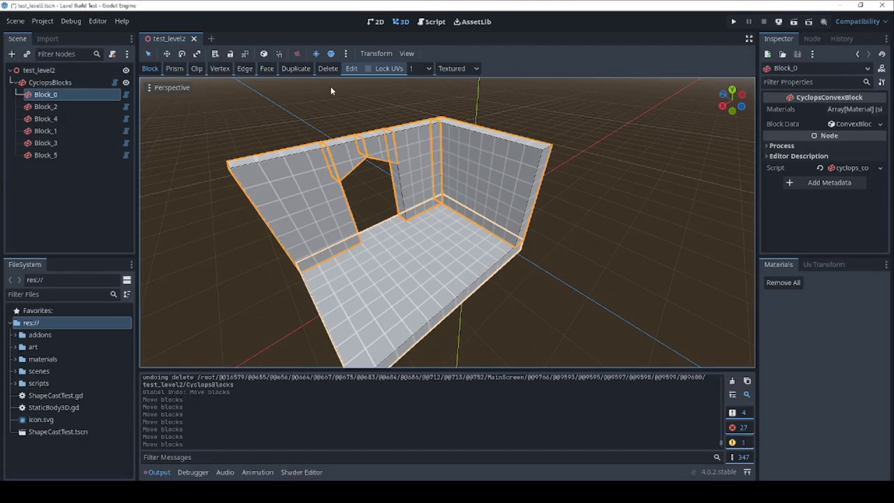
Rotate all selected room blocks 180 degrees about X and undo the rotation
{"action": "left_click", "coordinate": [351, 69]}
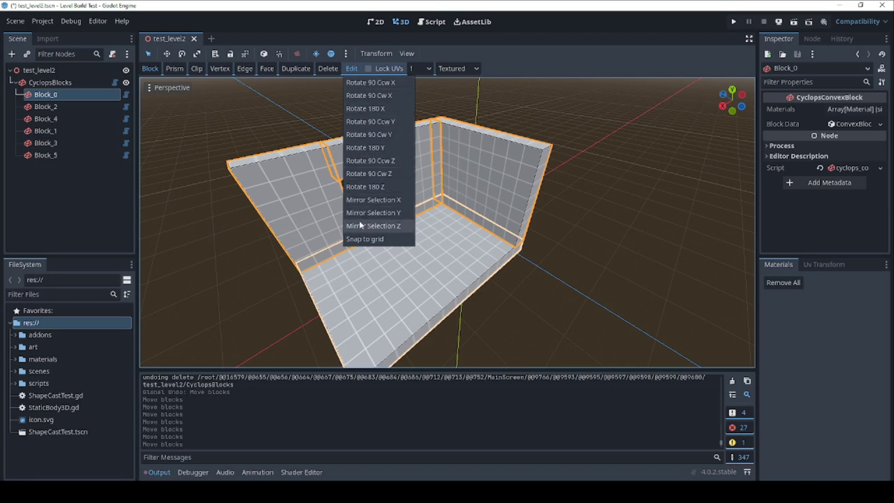
{"action": "left_click", "coordinate": [377, 108]}
{"action": "middle_click_drag", "start_coordinate": [263, 206], "coordinate": [256, 179]}
{"action": "key", "text": "ctrl+z"}
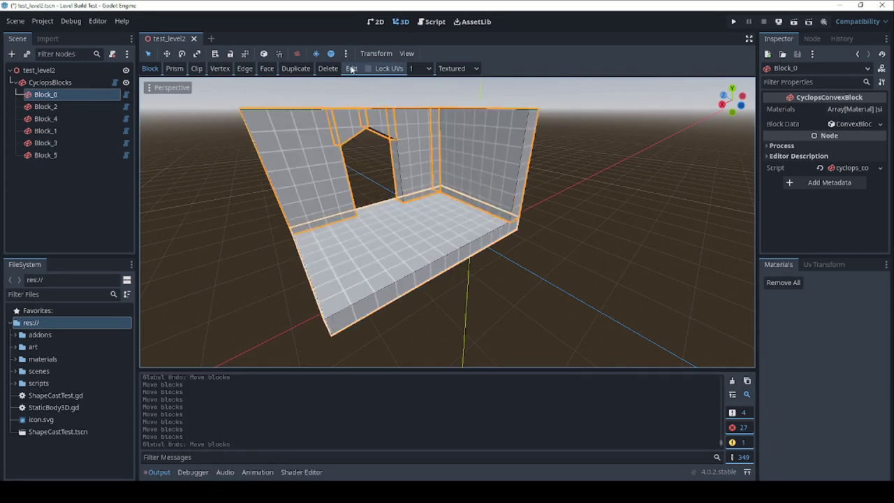
Rotate all selected room blocks 180 degrees about Z and undo the rotation
{"action": "left_click", "coordinate": [351, 68]}
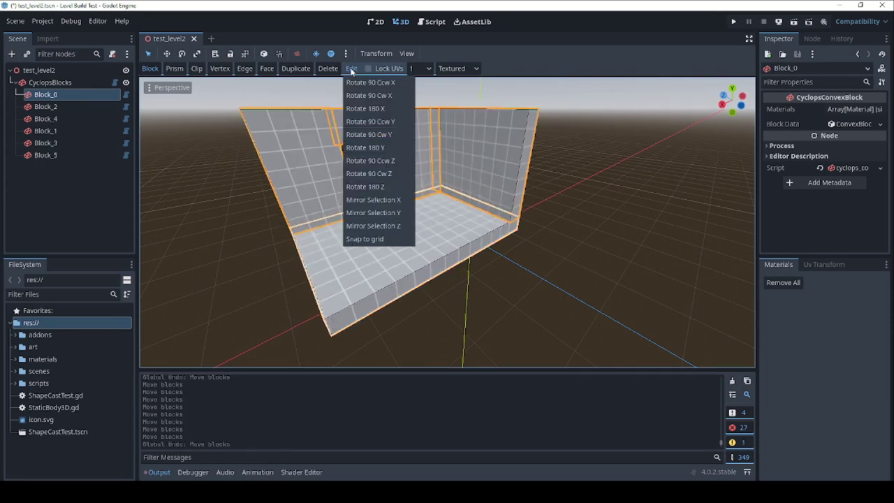
{"action": "left_click", "coordinate": [364, 186]}
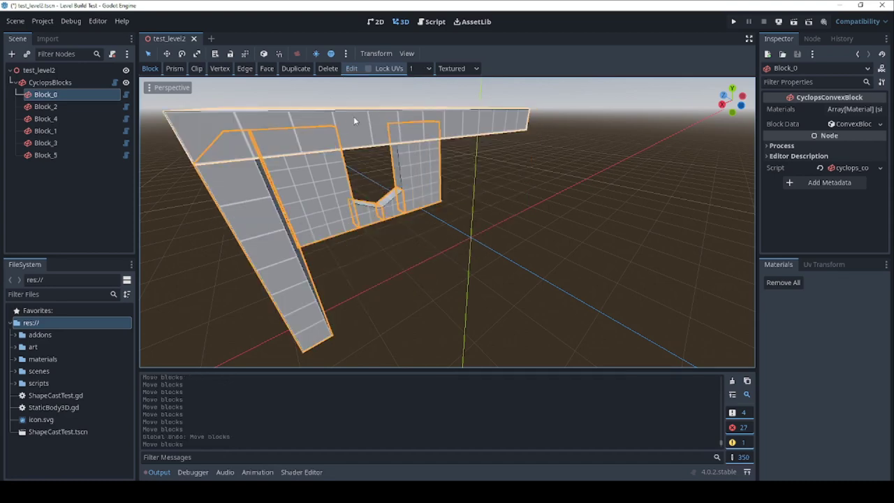
{"action": "middle_click_drag", "start_coordinate": [353, 120], "coordinate": [310, 121]}
{"action": "key", "text": "ctrl+z"}
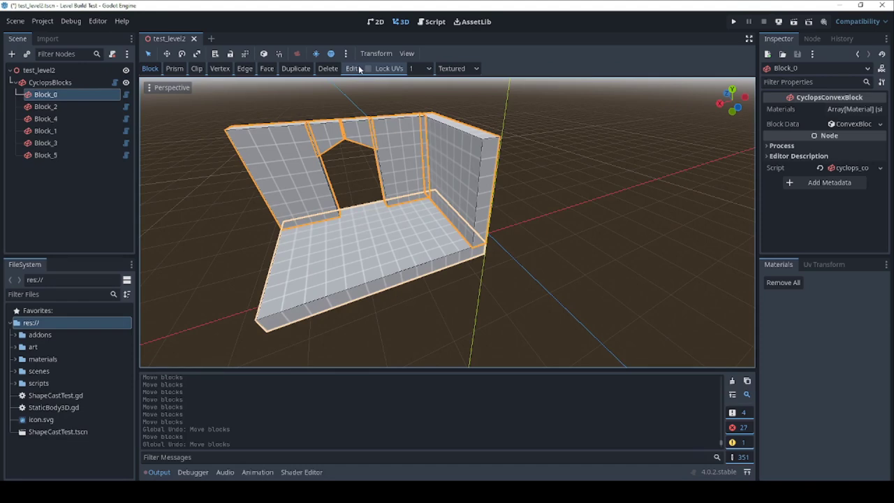
Mirror the selected room blocks along X and snap them to the grid
{"action": "left_click", "coordinate": [355, 68]}
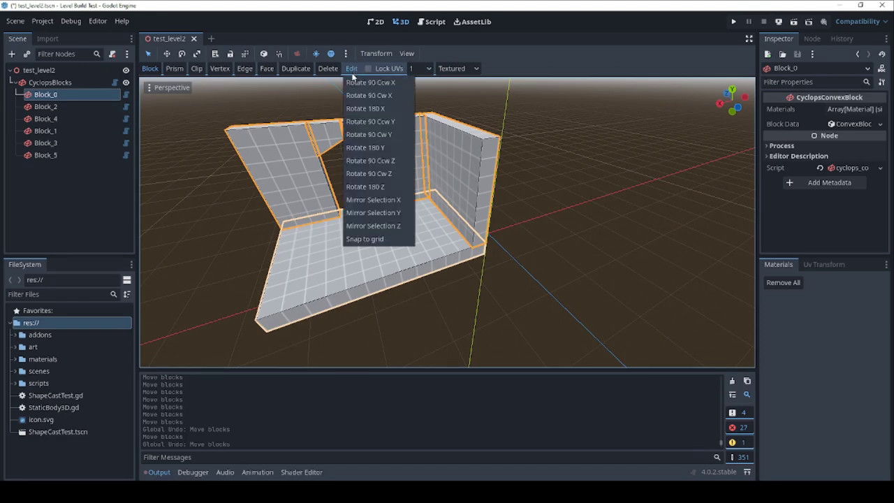
{"action": "left_click", "coordinate": [377, 200]}
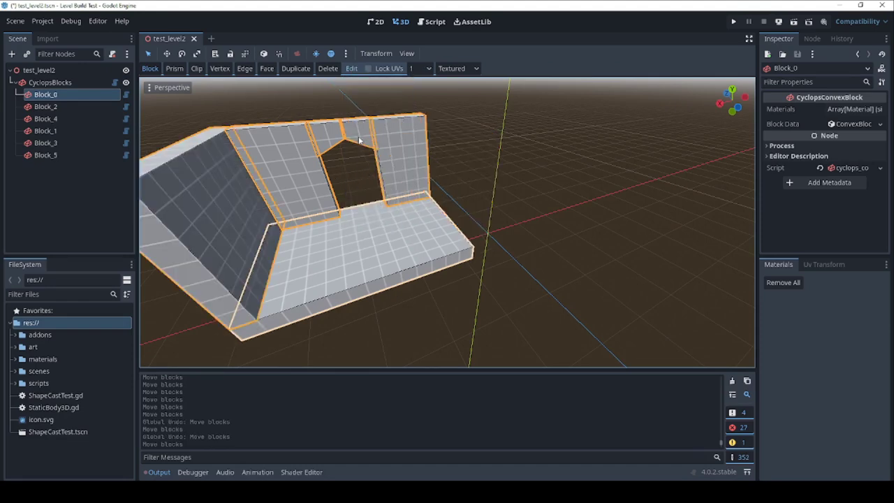
{"action": "scroll", "coordinate": [360, 140], "scroll_direction": "down", "scroll_amount": 8}
{"action": "middle_click_drag", "start_coordinate": [360, 140], "coordinate": [312, 176]}
{"action": "scroll", "coordinate": [313, 151], "scroll_direction": "up", "scroll_amount": 5}
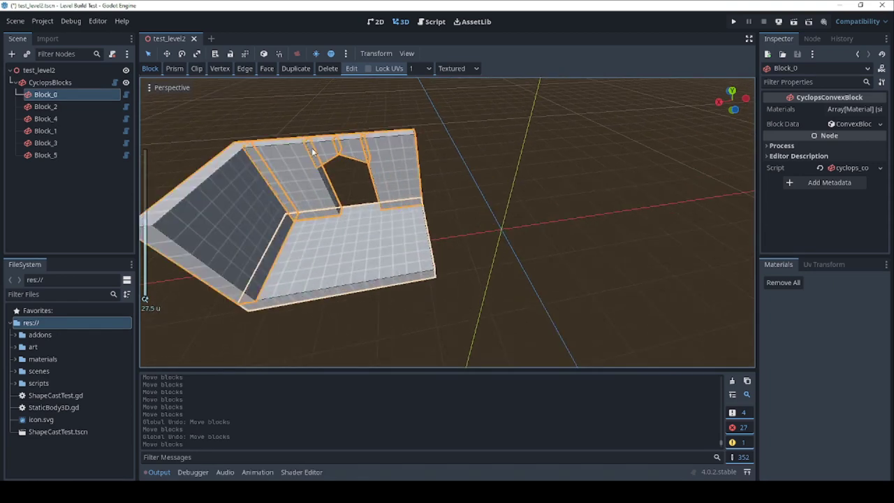
{"action": "left_click", "coordinate": [352, 70]}
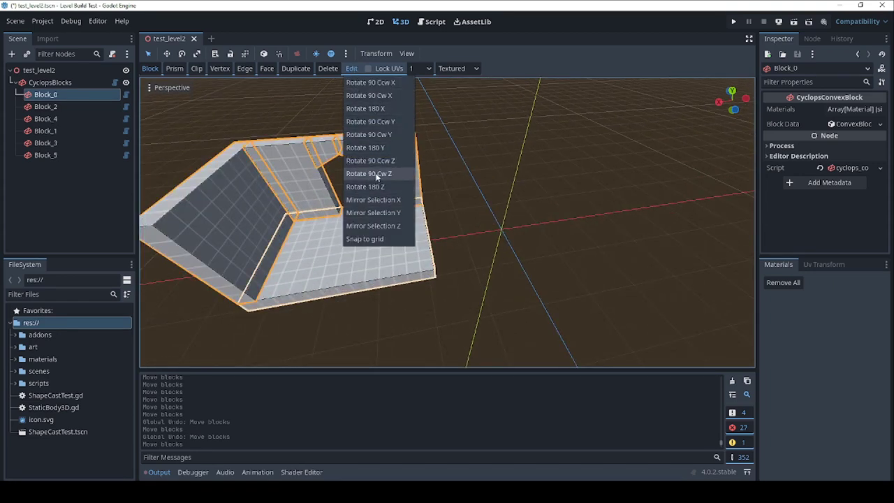
{"action": "left_click", "coordinate": [366, 239]}
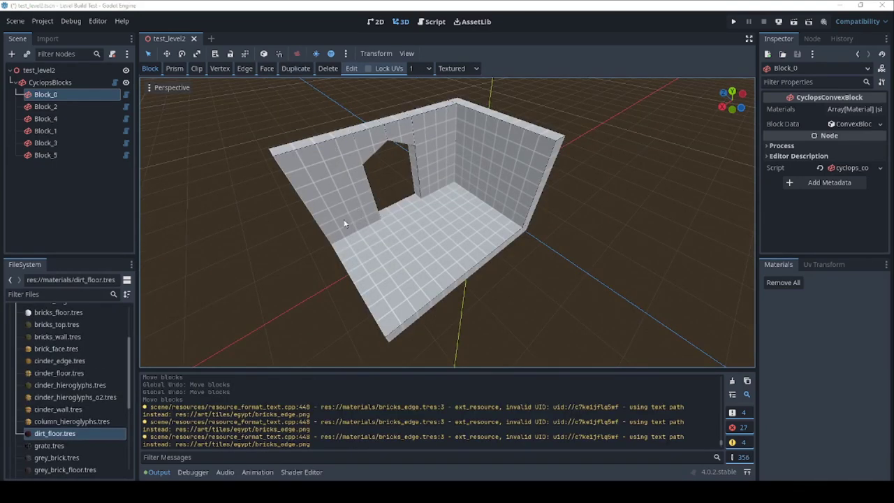
Inspect the brick_face.tres, cinder_edge.tres and cinder_floor.tres materials from the materials folder
{"action": "middle_click_drag", "start_coordinate": [343, 219], "coordinate": [391, 222]}
{"action": "left_click_drag", "start_coordinate": [128, 351], "coordinate": [127, 320]}
{"action": "scroll", "coordinate": [59, 377], "scroll_direction": "down", "scroll_amount": 3}
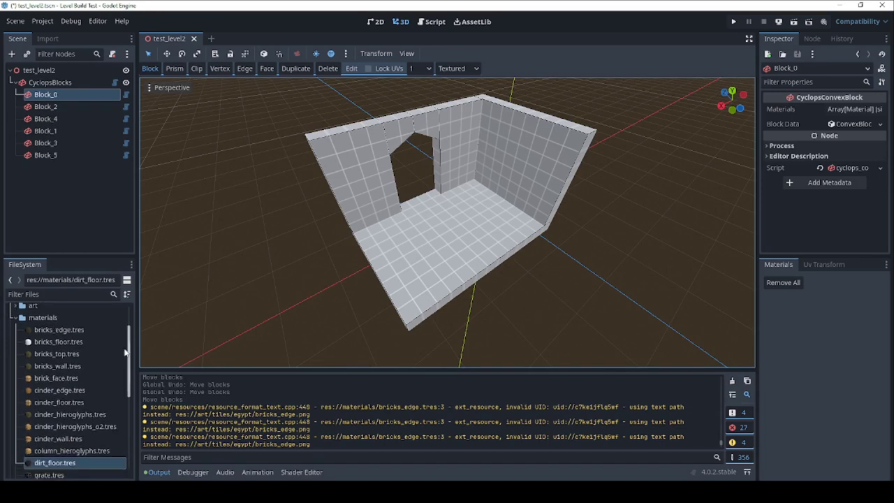
{"action": "left_click", "coordinate": [60, 378]}
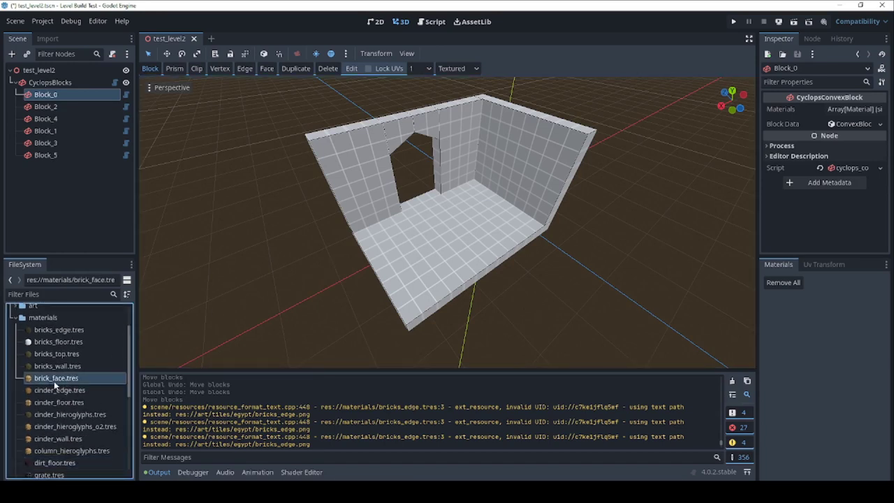
{"action": "double_click", "coordinate": [58, 380]}
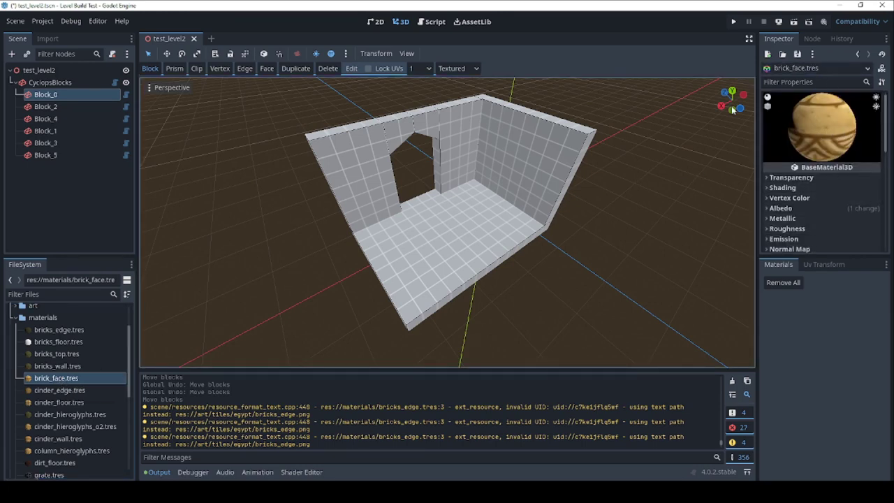
{"action": "left_click", "coordinate": [57, 391]}
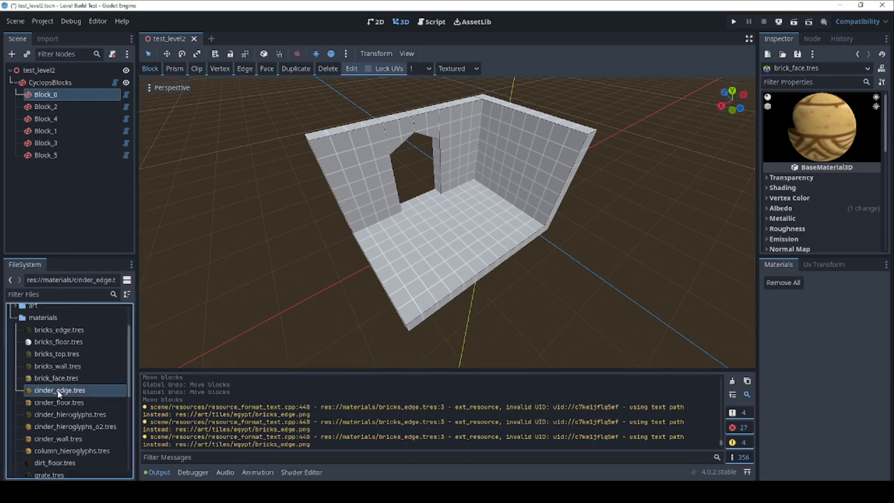
{"action": "double_click", "coordinate": [58, 391]}
{"action": "double_click", "coordinate": [56, 403]}
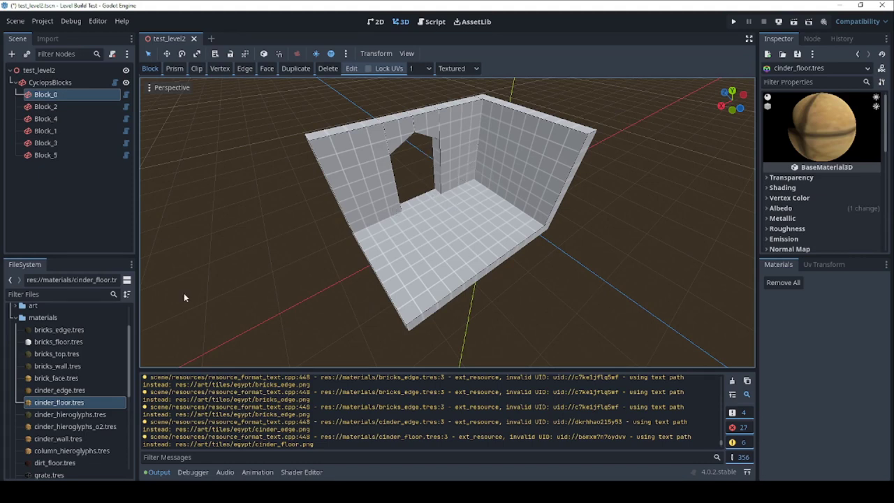
Add the brick_face, cinder_edge, cinder_floor and cinder_hieroglyphs materials to the Cyclops material palette
{"action": "left_click", "coordinate": [56, 378]}
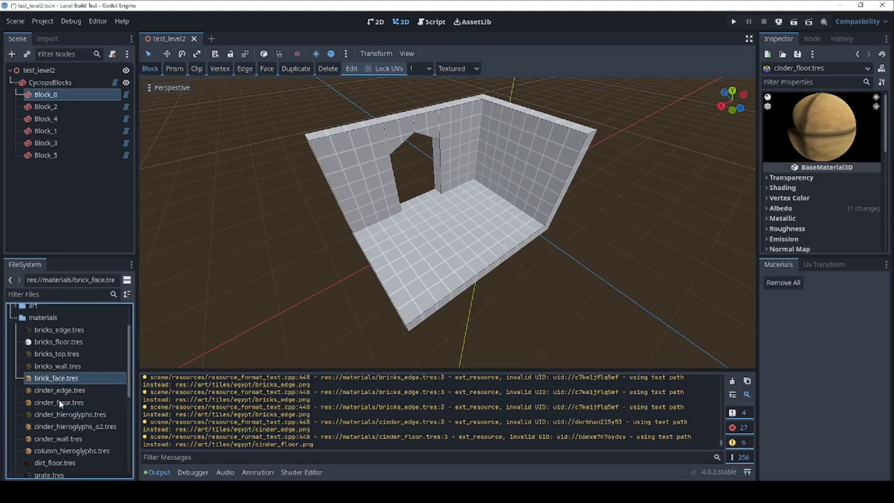
{"action": "left_click", "coordinate": [58, 415], "text": "shift"}
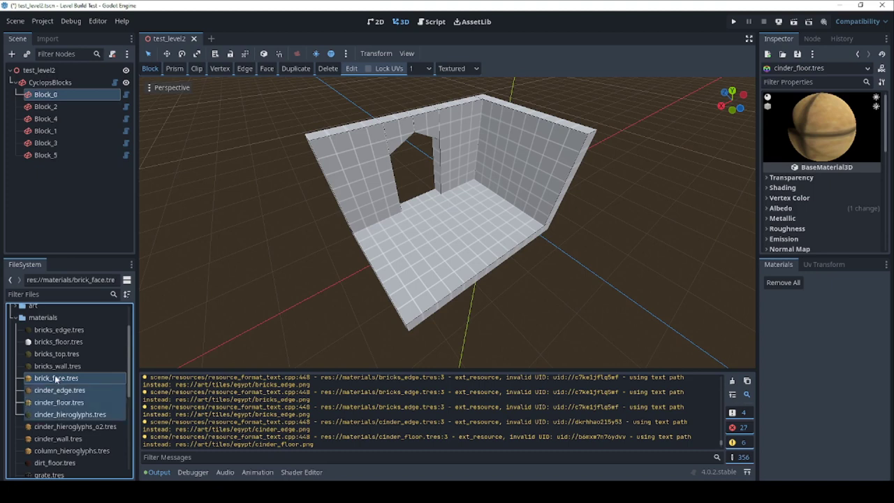
{"action": "left_click_drag", "start_coordinate": [703, 381], "coordinate": [789, 353]}
{"action": "middle_click_drag", "start_coordinate": [409, 199], "coordinate": [426, 195]}
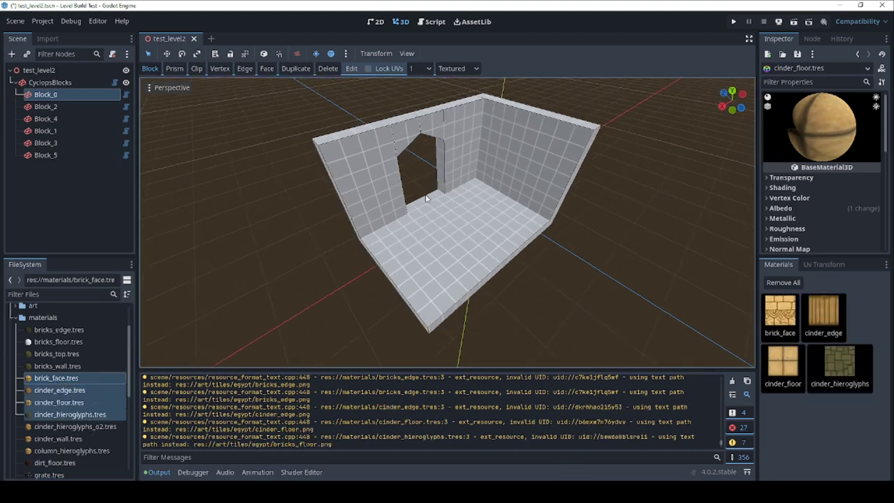
Apply the cinder_floor material to the room's floor slab
{"action": "left_click", "coordinate": [449, 225]}
{"action": "middle_click_drag", "start_coordinate": [501, 214], "coordinate": [480, 221], "text": "shift"}
{"action": "left_click", "coordinate": [791, 371]}
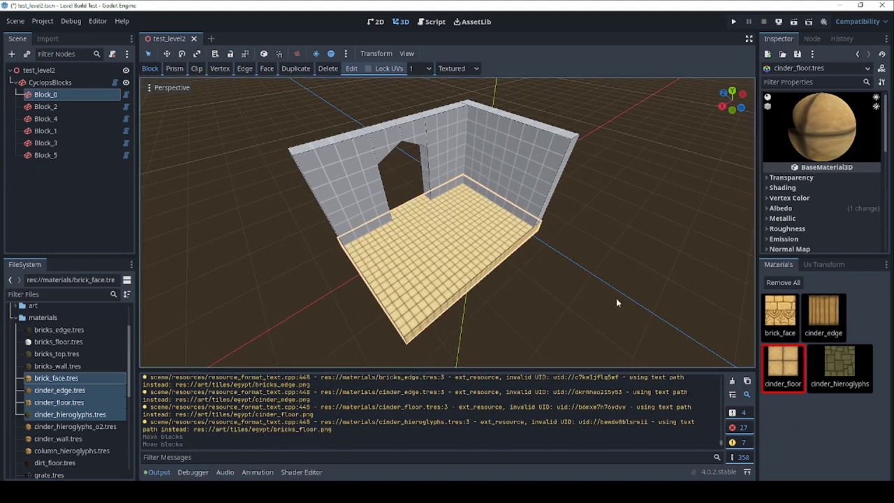
Apply the brick_face material to the doorway wall's corner panel, both pieces above the doorway and the open-end panel
{"action": "mouse_move", "coordinate": [453, 166]}
{"action": "middle_mouse_down"}
{"action": "mouse_move", "coordinate": [460, 181]}
{"action": "mouse_move", "coordinate": [454, 157]}
{"action": "middle_mouse_up"}
{"action": "left_click", "coordinate": [454, 158]}
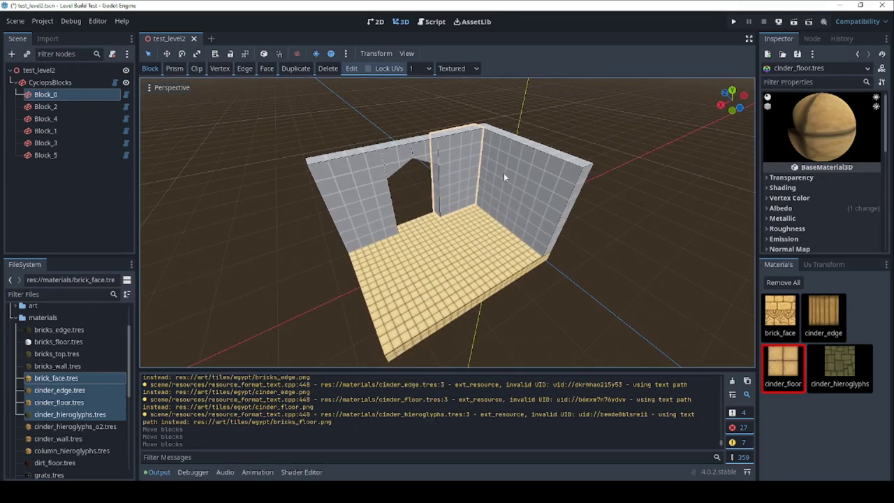
{"action": "left_click", "coordinate": [787, 318]}
{"action": "left_click", "coordinate": [425, 153]}
{"action": "left_click", "coordinate": [390, 159], "text": "shift"}
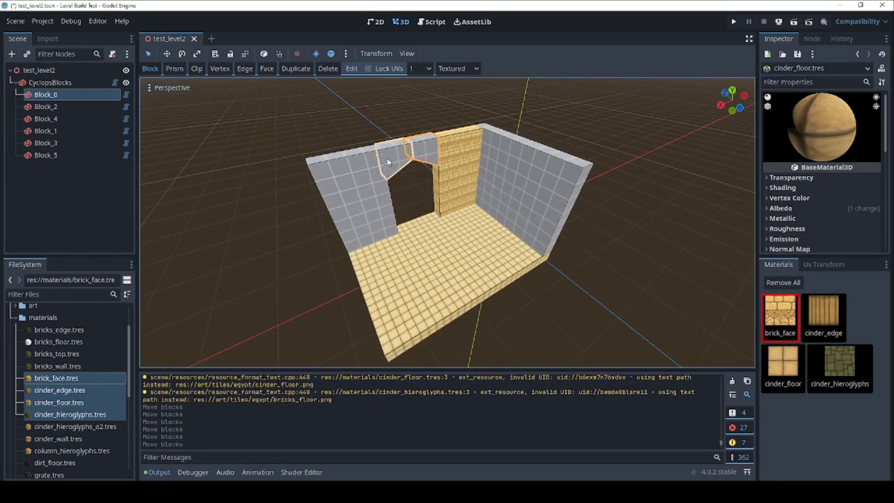
{"action": "left_click", "coordinate": [371, 168], "text": "shift"}
{"action": "left_click", "coordinate": [776, 315]}
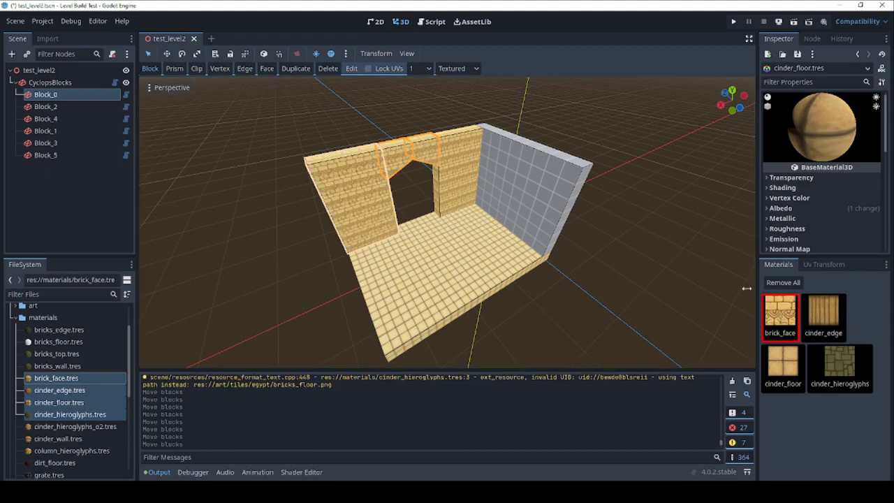
Apply the brick_face material to the remaining blank side wall and the cinder_hieroglyphs material to the floor slab
{"action": "left_click", "coordinate": [535, 206]}
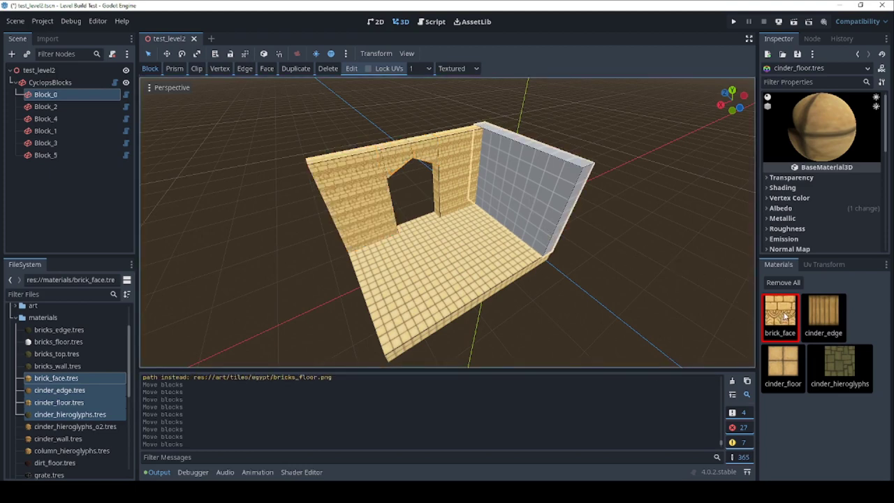
{"action": "left_click", "coordinate": [782, 312]}
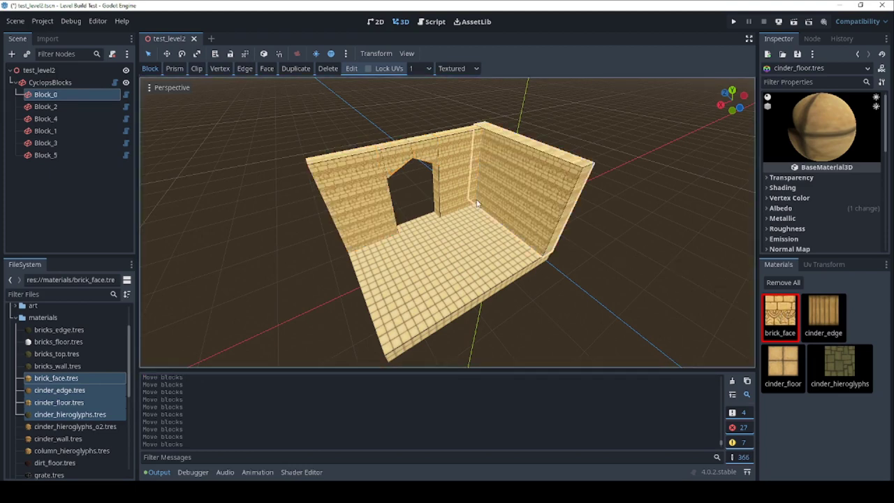
{"action": "middle_click_drag", "start_coordinate": [476, 201], "coordinate": [465, 178]}
{"action": "scroll", "coordinate": [466, 178], "scroll_direction": "up", "scroll_amount": 2}
{"action": "scroll", "coordinate": [465, 176], "scroll_direction": "up", "scroll_amount": 2}
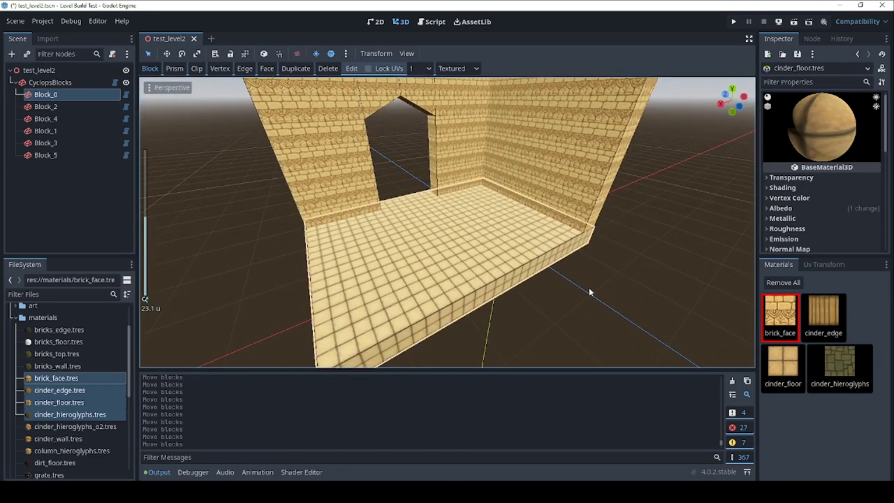
{"action": "left_click", "coordinate": [842, 367]}
{"action": "left_click", "coordinate": [843, 367]}
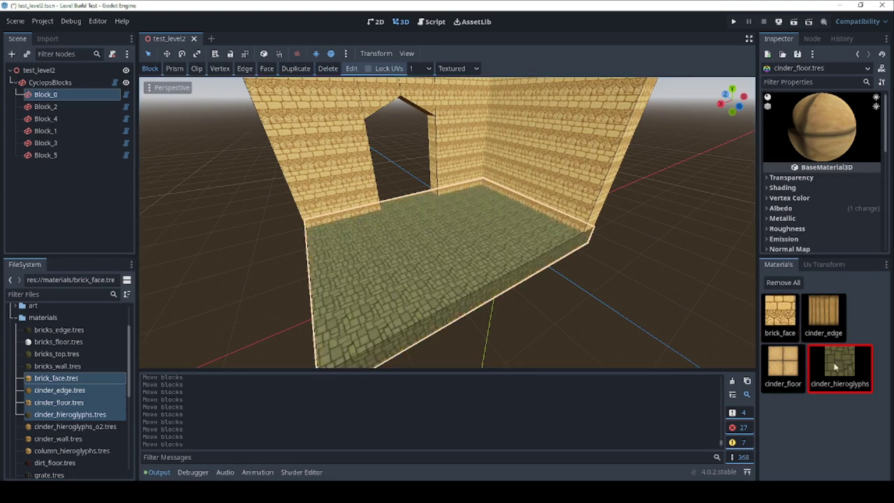
{"action": "middle_click_drag", "start_coordinate": [457, 181], "coordinate": [505, 198]}
{"action": "left_click", "coordinate": [658, 240]}
{"action": "scroll", "coordinate": [527, 183], "scroll_direction": "down", "scroll_amount": 3}
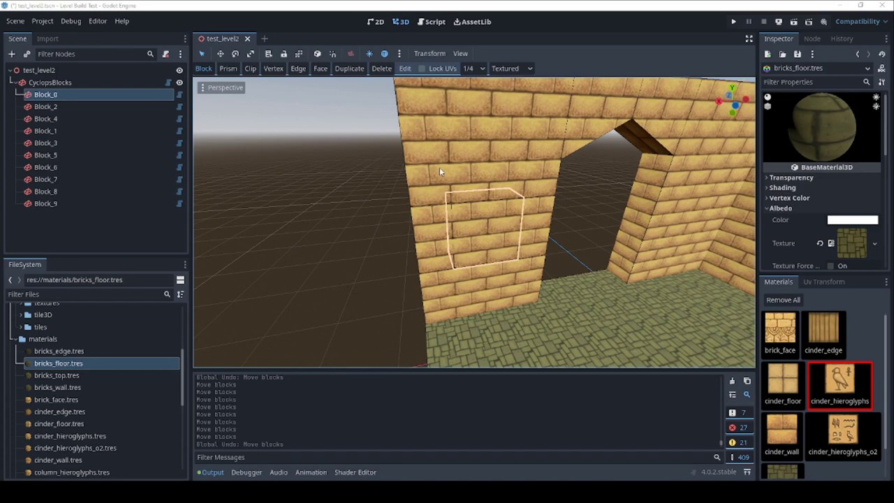
Try moving the small inset block out of the wall beside the doorway and undo the move
{"action": "left_click_drag", "start_coordinate": [490, 225], "coordinate": [317, 253]}
{"action": "middle_click_drag", "start_coordinate": [384, 228], "coordinate": [417, 221]}
{"action": "key", "text": "ctrl+z"}
{"action": "middle_click_drag", "start_coordinate": [520, 215], "coordinate": [482, 218]}
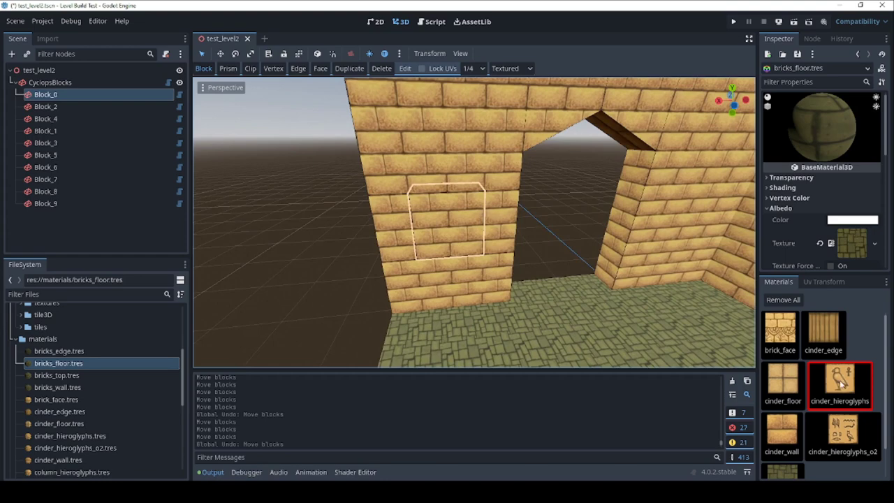
Apply the cinder_hieroglyphs material to the small inset block beside the doorway and check its texture up close
{"action": "left_click", "coordinate": [843, 381]}
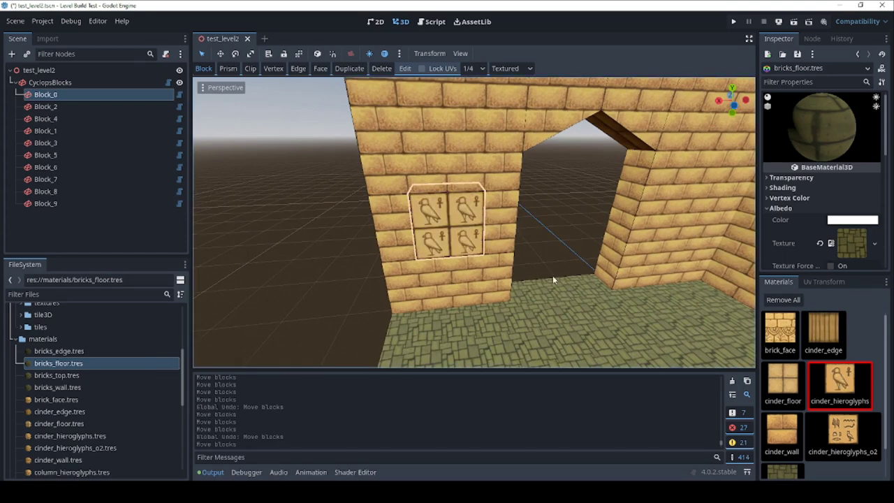
{"action": "middle_click_drag", "start_coordinate": [478, 230], "coordinate": [475, 248]}
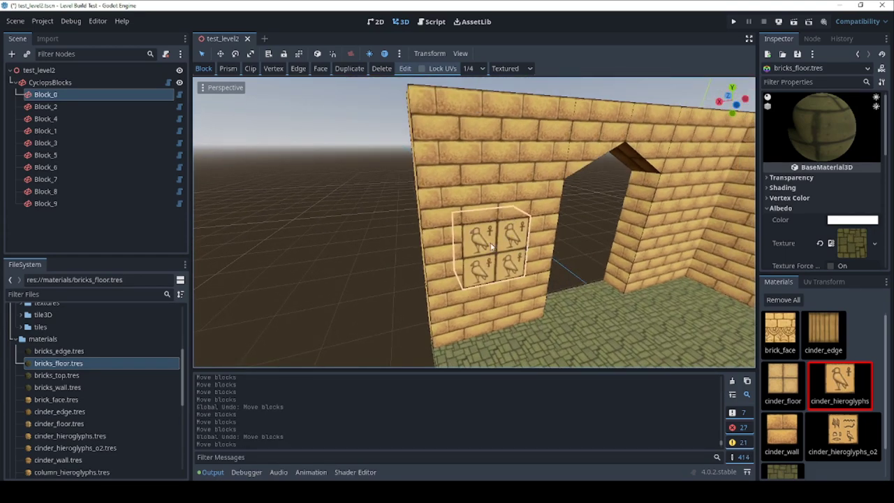
{"action": "scroll", "coordinate": [471, 236], "scroll_direction": "up", "scroll_amount": 10}
{"action": "scroll", "coordinate": [460, 230], "scroll_direction": "down", "scroll_amount": 8}
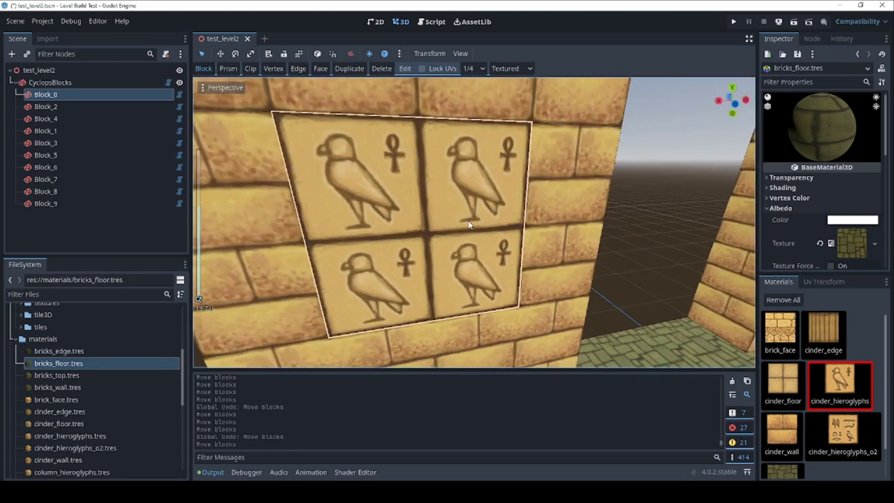
{"action": "scroll", "coordinate": [454, 178], "scroll_direction": "down", "scroll_amount": 1}
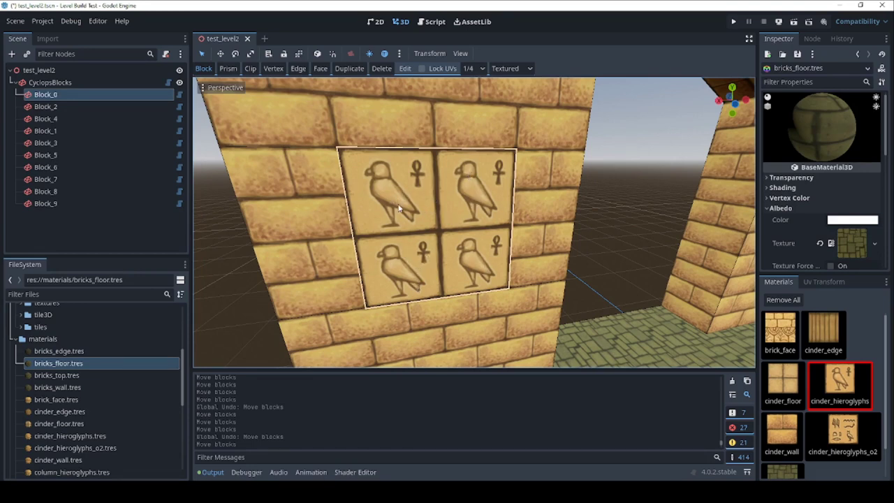
{"action": "scroll", "coordinate": [451, 202], "scroll_direction": "down", "scroll_amount": 5}
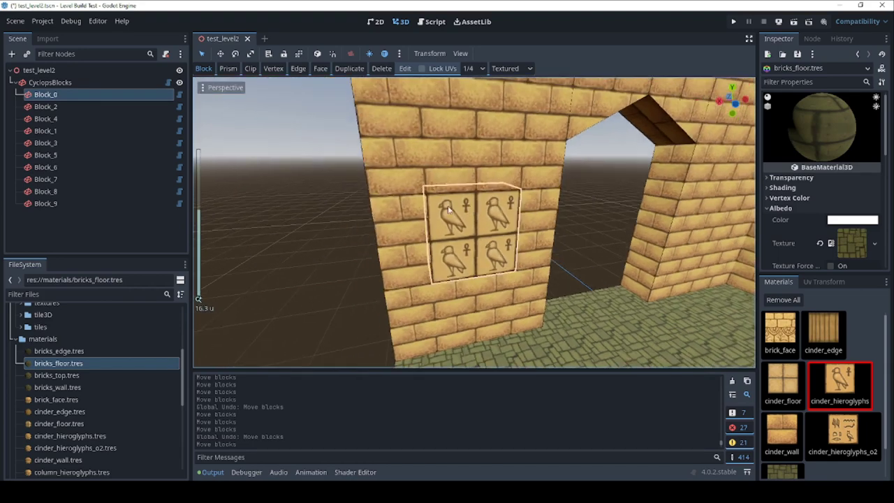
Set the UV transform of the hieroglyph block's front face to scale 0.5 by 0.5, offset X 0.5 and offset Y -0.5
{"action": "left_click", "coordinate": [321, 70]}
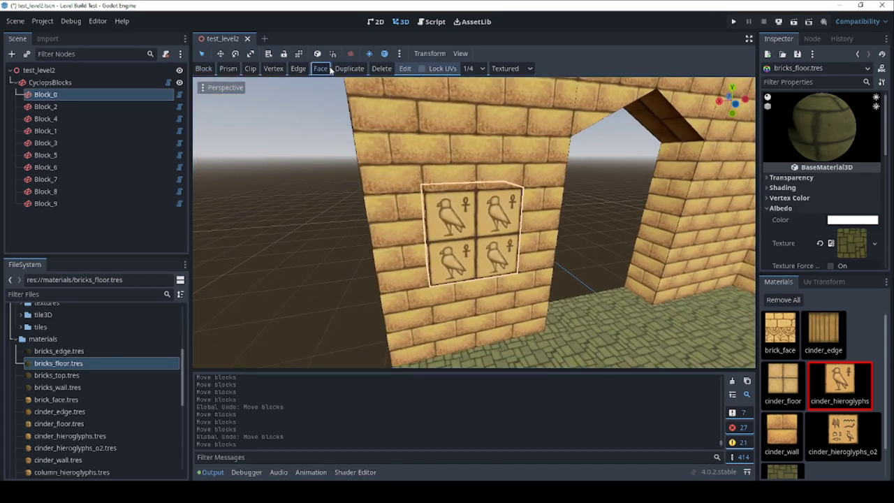
{"action": "left_click", "coordinate": [487, 237]}
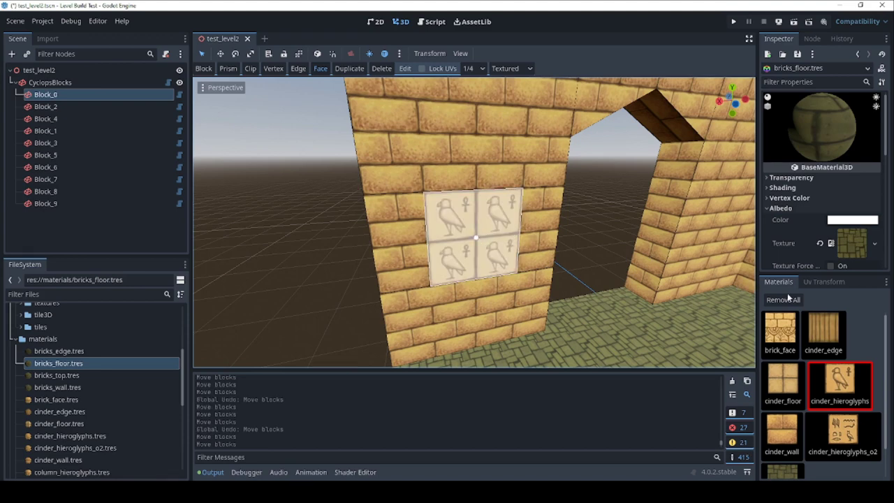
{"action": "left_click", "coordinate": [823, 283]}
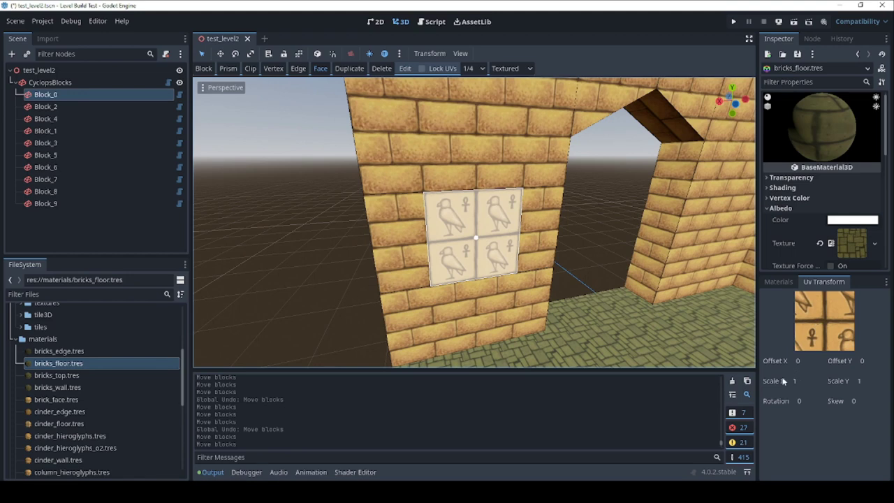
{"action": "left_click_drag", "start_coordinate": [800, 380], "coordinate": [760, 381]}
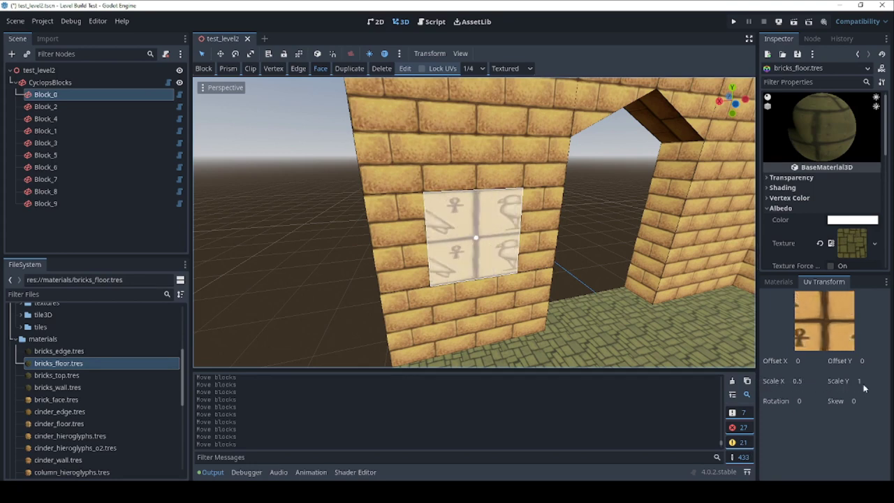
{"action": "left_click_drag", "start_coordinate": [867, 382], "coordinate": [827, 380]}
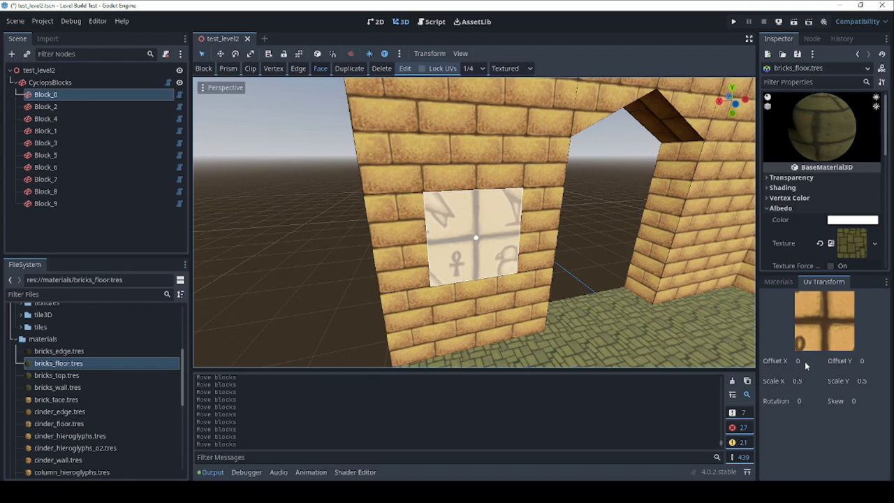
{"action": "left_click_drag", "start_coordinate": [811, 363], "coordinate": [829, 362]}
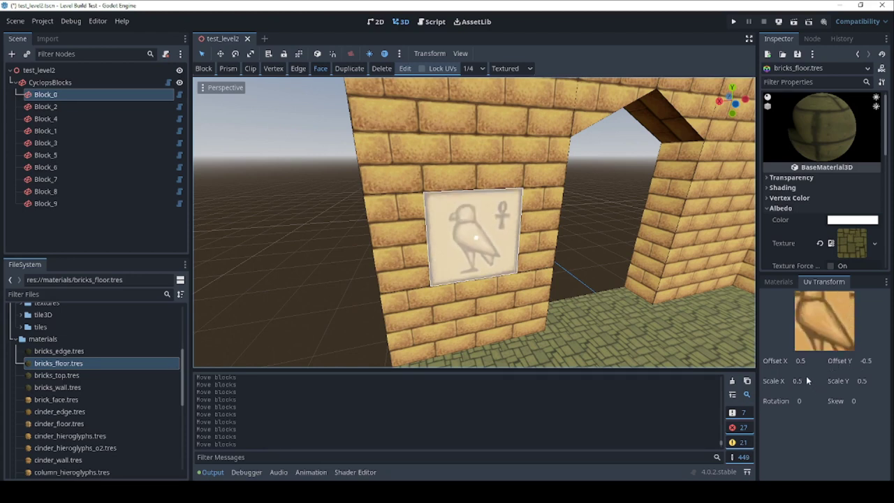
Try a texture scale X of 1 on the hieroglyph face, restore it to 0.5, and test the rotation and skew values
{"action": "left_click", "coordinate": [803, 379]}
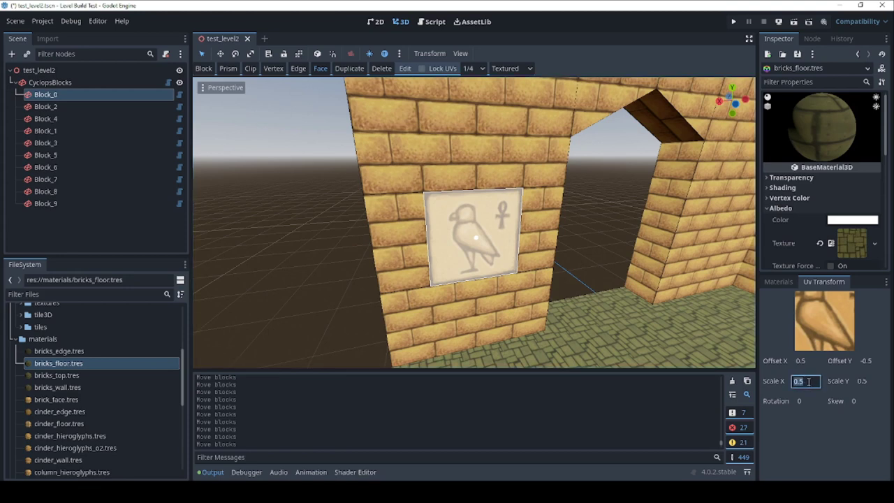
{"action": "type", "text": "1"}
{"action": "key", "text": "Return"}
{"action": "left_click", "coordinate": [807, 380]}
{"action": "type", "text": "0.5"}
{"action": "key", "text": "Return"}
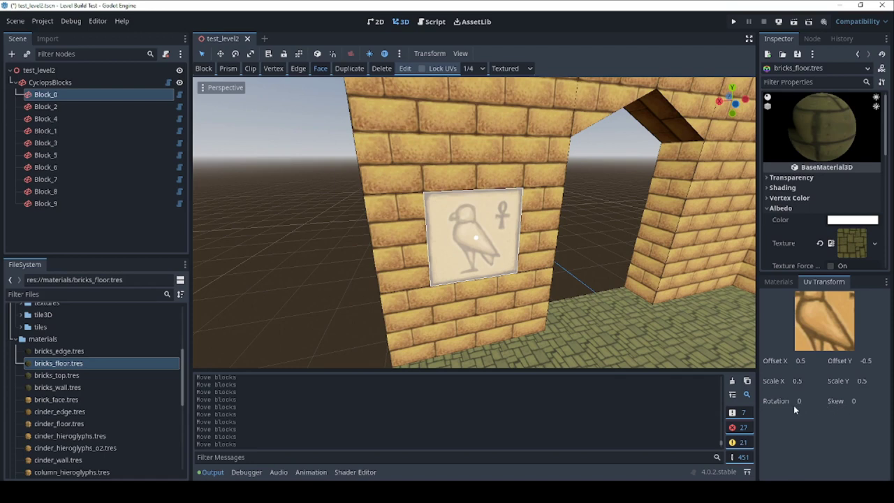
{"action": "mouse_move", "coordinate": [803, 404]}
{"action": "left_mouse_down"}
{"action": "mouse_move", "coordinate": [834, 402]}
{"action": "mouse_move", "coordinate": [767, 397]}
{"action": "mouse_move", "coordinate": [804, 401]}
{"action": "left_mouse_up"}
{"action": "mouse_move", "coordinate": [862, 403]}
{"action": "left_mouse_down"}
{"action": "mouse_move", "coordinate": [825, 391]}
{"action": "mouse_move", "coordinate": [859, 405]}
{"action": "left_mouse_up"}
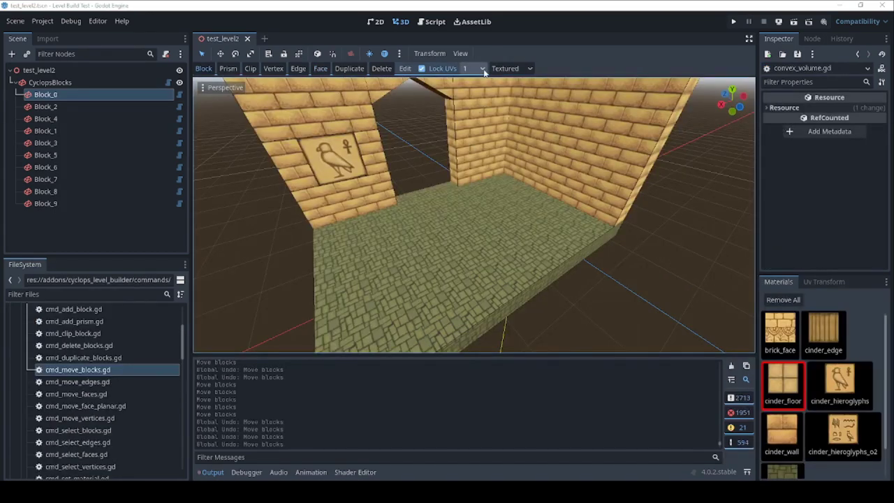
Review the available grid sizes and, keeping the grid at 1, create a small and a large block on the floor slab
{"action": "left_click", "coordinate": [482, 68]}
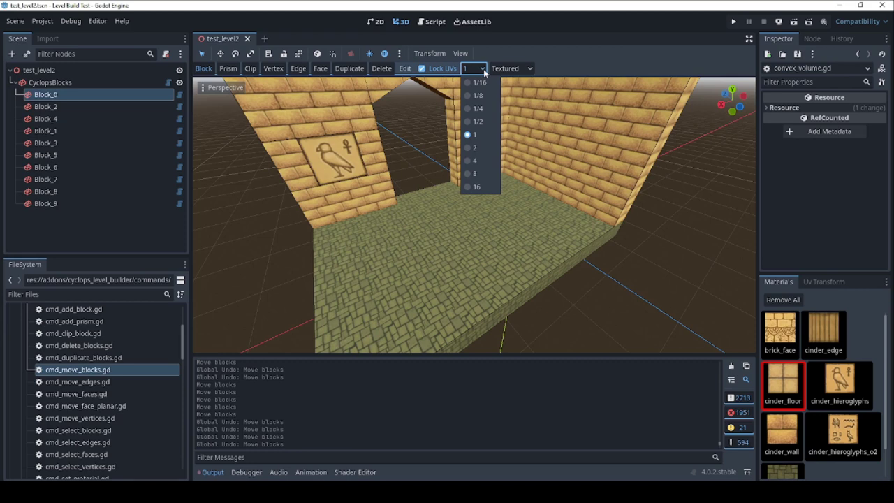
{"action": "left_click", "coordinate": [483, 73]}
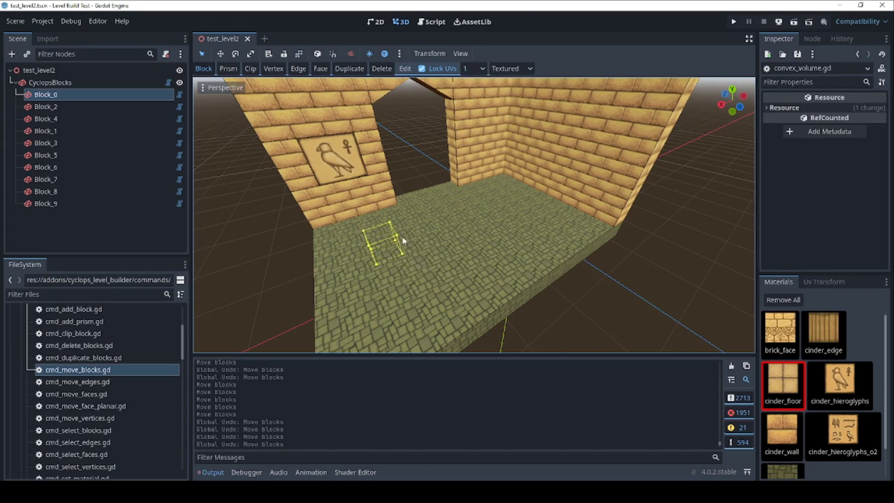
{"action": "left_click", "coordinate": [402, 236]}
{"action": "mouse_move", "coordinate": [402, 236]}
{"action": "middle_mouse_down"}
{"action": "mouse_move", "coordinate": [437, 221]}
{"action": "mouse_move", "coordinate": [407, 232]}
{"action": "mouse_move", "coordinate": [409, 241]}
{"action": "middle_mouse_up"}
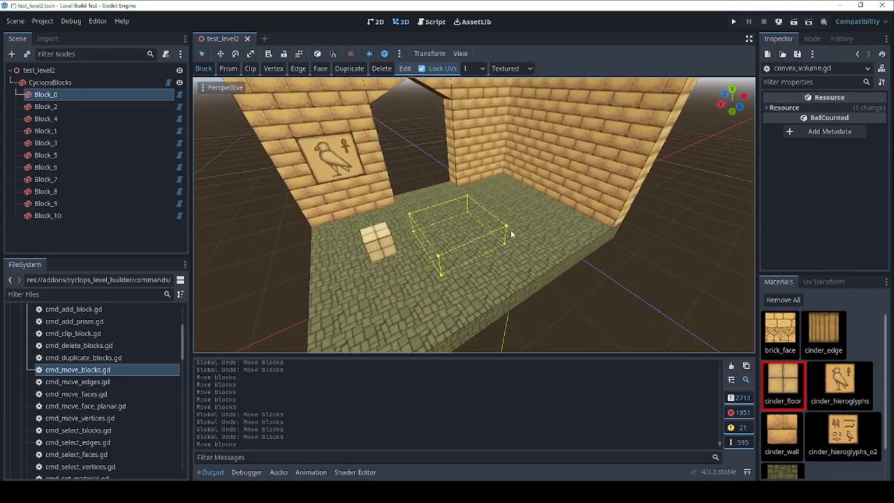
{"action": "left_click", "coordinate": [476, 180]}
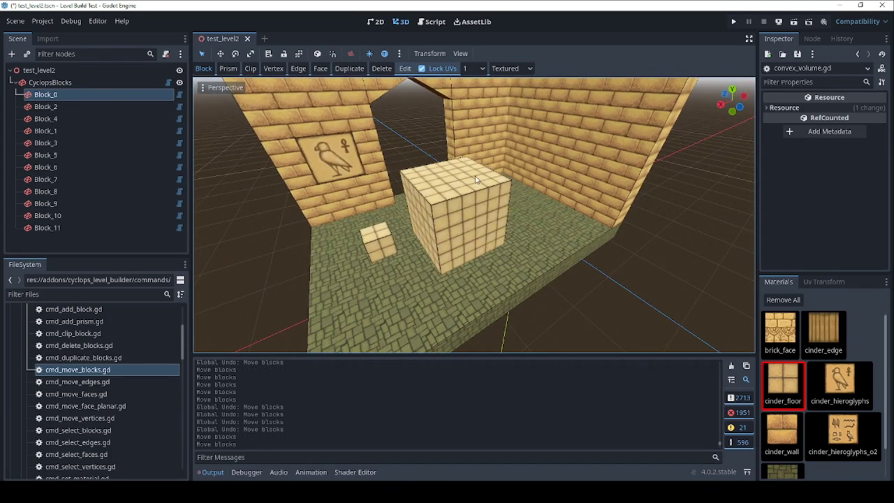
Set the snapping grid to 1/2 and add a lower block against the front of both the small and the large block
{"action": "left_click", "coordinate": [485, 72]}
{"action": "left_click", "coordinate": [492, 129]}
{"action": "middle_click_drag", "start_coordinate": [428, 232], "coordinate": [452, 236]}
{"action": "left_click_drag", "start_coordinate": [423, 265], "coordinate": [447, 247]}
{"action": "left_click", "coordinate": [444, 238]}
{"action": "middle_click_drag", "start_coordinate": [488, 271], "coordinate": [476, 262]}
{"action": "left_click_drag", "start_coordinate": [513, 241], "coordinate": [528, 220]}
{"action": "left_click", "coordinate": [523, 166]}
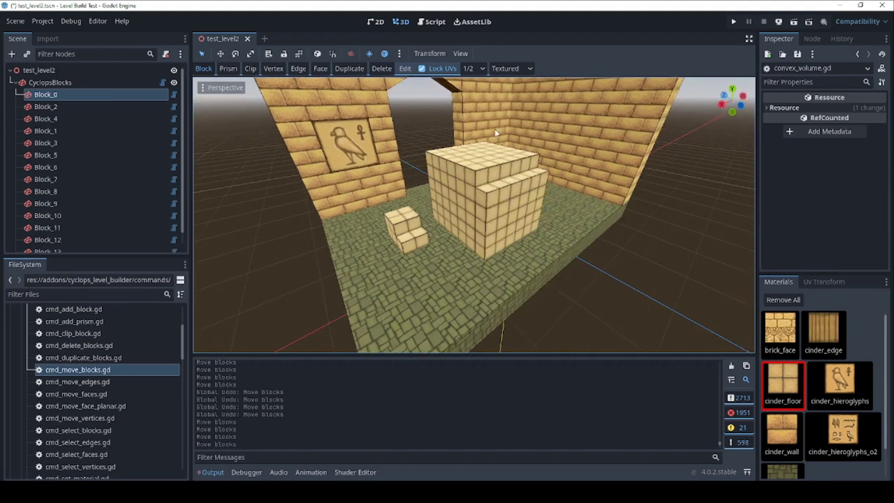
Set the snapping grid to 1/4 and add a still lower step block in front of the small stair
{"action": "left_click", "coordinate": [480, 70]}
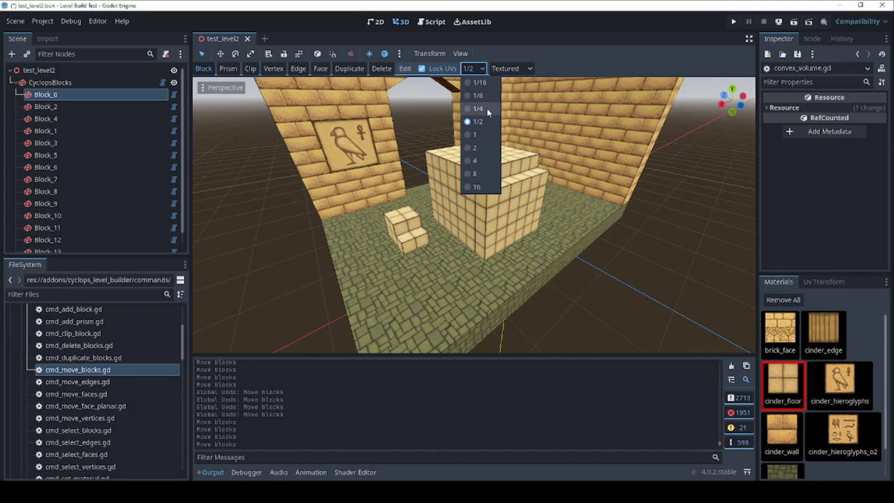
{"action": "left_click", "coordinate": [486, 108]}
{"action": "scroll", "coordinate": [494, 264], "scroll_direction": "up", "scroll_amount": 8}
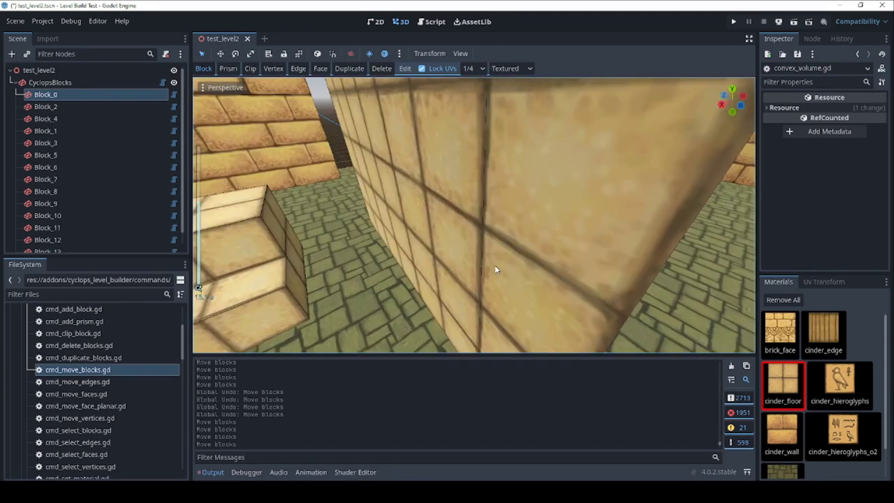
{"action": "scroll", "coordinate": [370, 299], "scroll_direction": "down", "scroll_amount": 5}
{"action": "scroll", "coordinate": [357, 303], "scroll_direction": "up", "scroll_amount": 5}
{"action": "middle_click_drag", "start_coordinate": [356, 302], "coordinate": [367, 275], "text": "shift"}
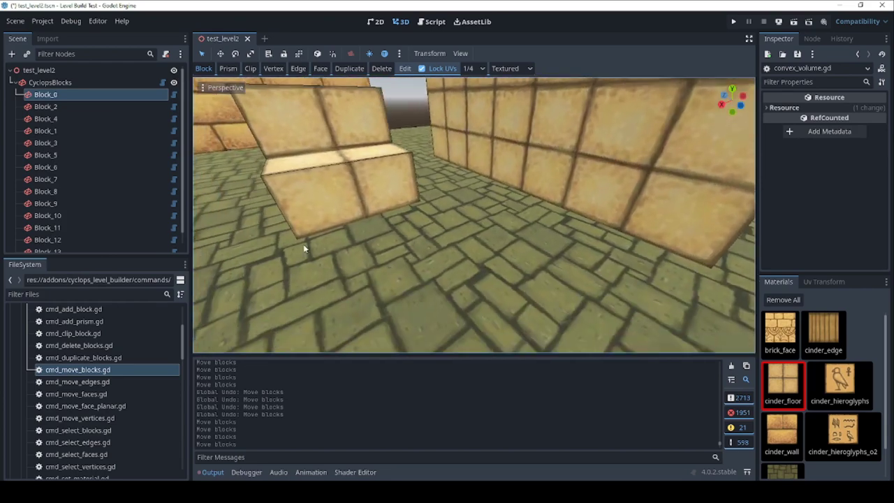
{"action": "left_click_drag", "start_coordinate": [304, 248], "coordinate": [431, 217]}
{"action": "left_click", "coordinate": [426, 198]}
{"action": "scroll", "coordinate": [426, 198], "scroll_direction": "down", "scroll_amount": 8}
{"action": "middle_click_drag", "start_coordinate": [424, 198], "coordinate": [476, 239]}
Set the snapping grid back to 1 and move the large block away from its lower front block
{"action": "left_click", "coordinate": [482, 69]}
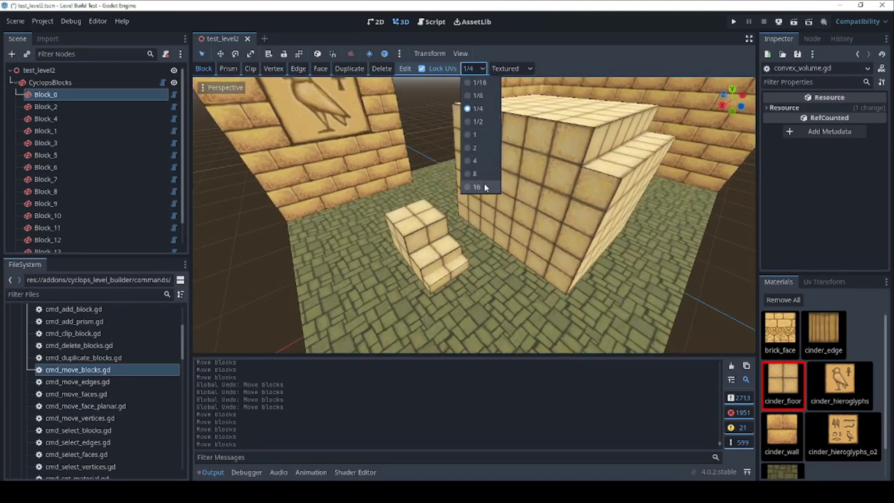
{"action": "left_click", "coordinate": [479, 134]}
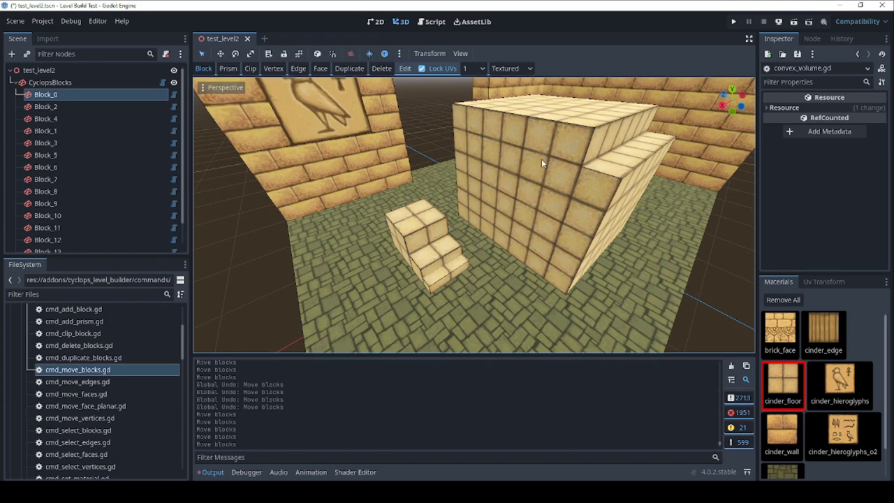
{"action": "scroll", "coordinate": [538, 162], "scroll_direction": "down", "scroll_amount": 3}
{"action": "middle_click_drag", "start_coordinate": [538, 162], "coordinate": [520, 173]}
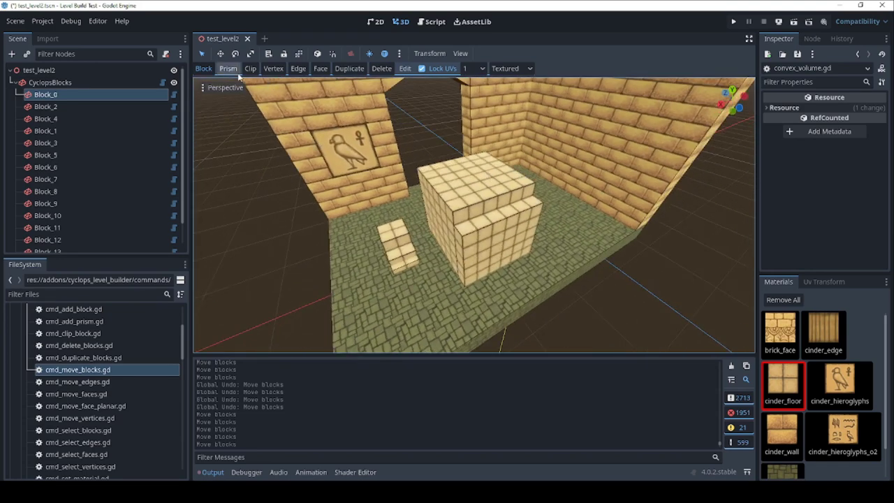
{"action": "left_click_drag", "start_coordinate": [472, 199], "coordinate": [482, 175]}
Set the snapping grid to 1/2 and move the large block toward the wall with the hieroglyph
{"action": "left_click", "coordinate": [482, 70]}
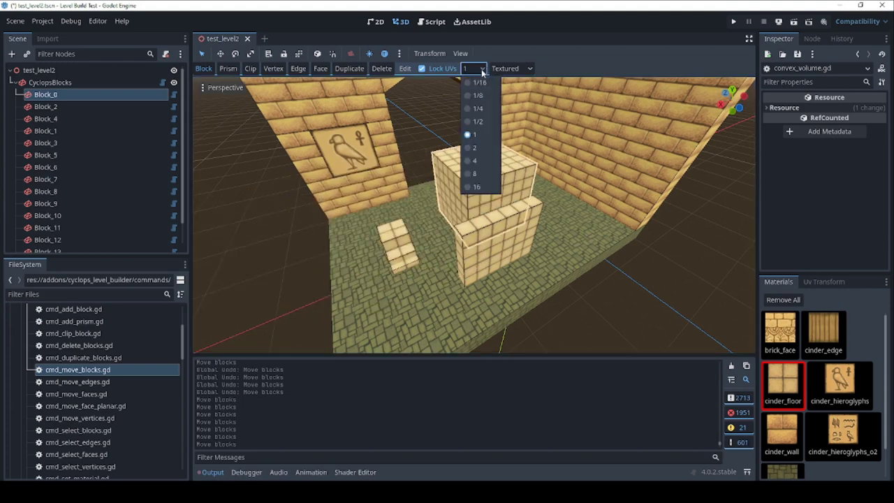
{"action": "left_click", "coordinate": [490, 122]}
{"action": "left_click_drag", "start_coordinate": [505, 167], "coordinate": [319, 196]}
{"action": "middle_click_drag", "start_coordinate": [319, 195], "coordinate": [390, 190]}
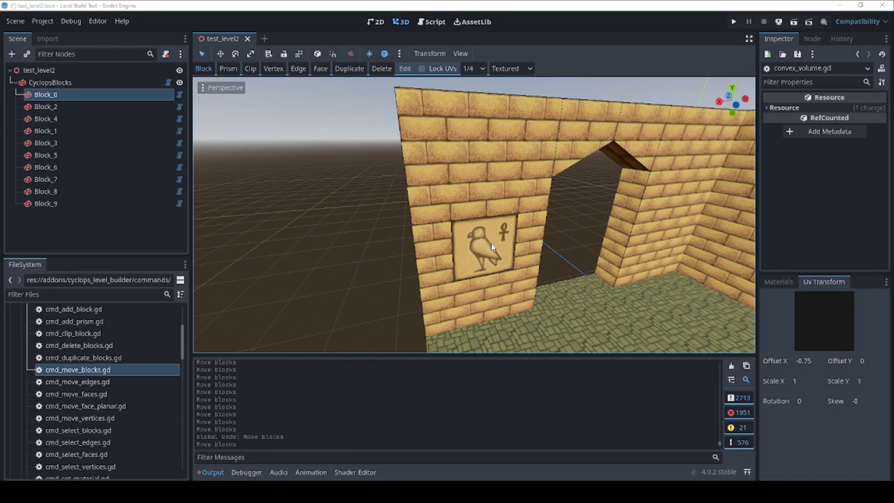
With UV locking off, move the hieroglyph block out of its wall opening into the open space beyond the wall's end
{"action": "scroll", "coordinate": [491, 244], "scroll_direction": "down", "scroll_amount": 2}
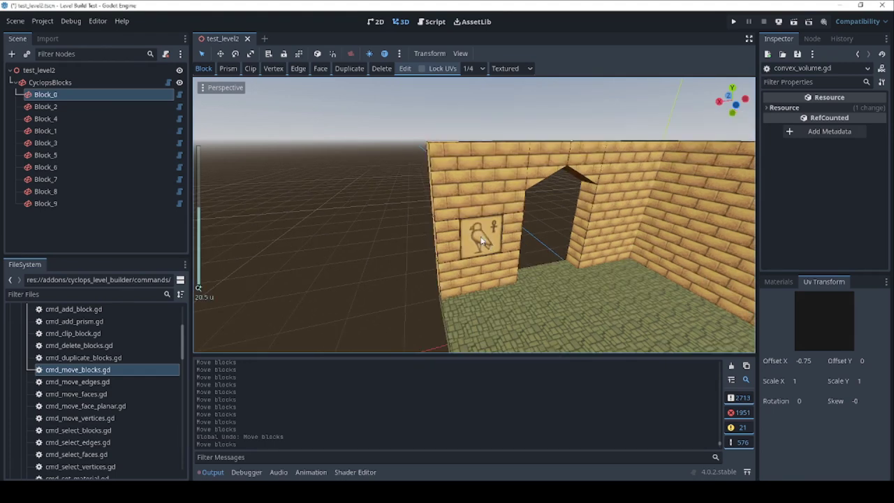
{"action": "left_click", "coordinate": [491, 235]}
{"action": "left_click_drag", "start_coordinate": [486, 237], "coordinate": [331, 244]}
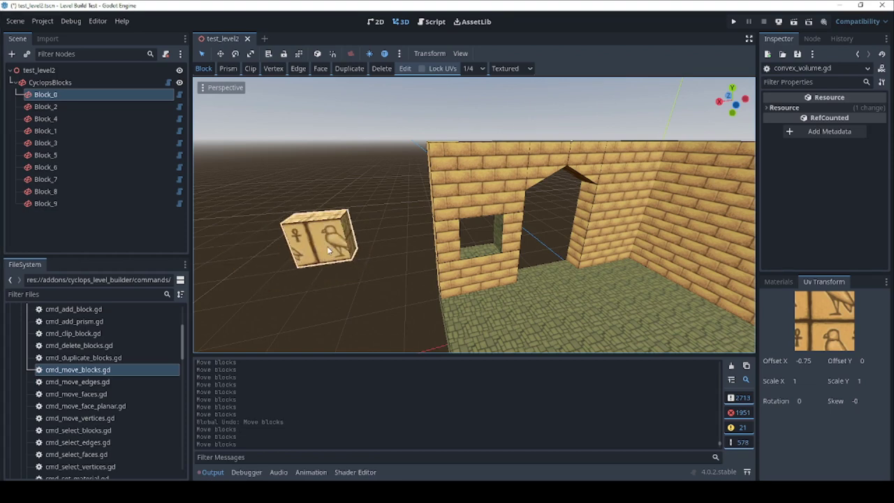
Slide the hieroglyph block closer to the wall's end and undo its last two moves, back to the wall opening
{"action": "middle_click_drag", "start_coordinate": [327, 248], "coordinate": [357, 247]}
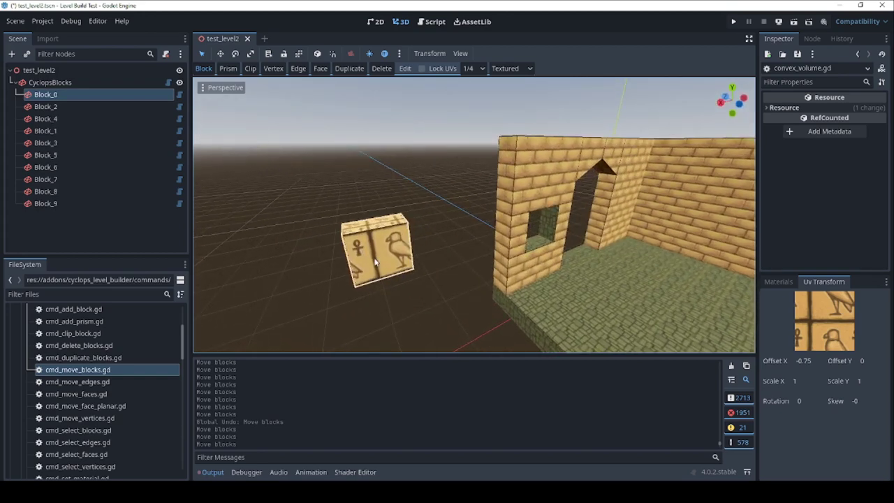
{"action": "left_click_drag", "start_coordinate": [375, 262], "coordinate": [453, 261]}
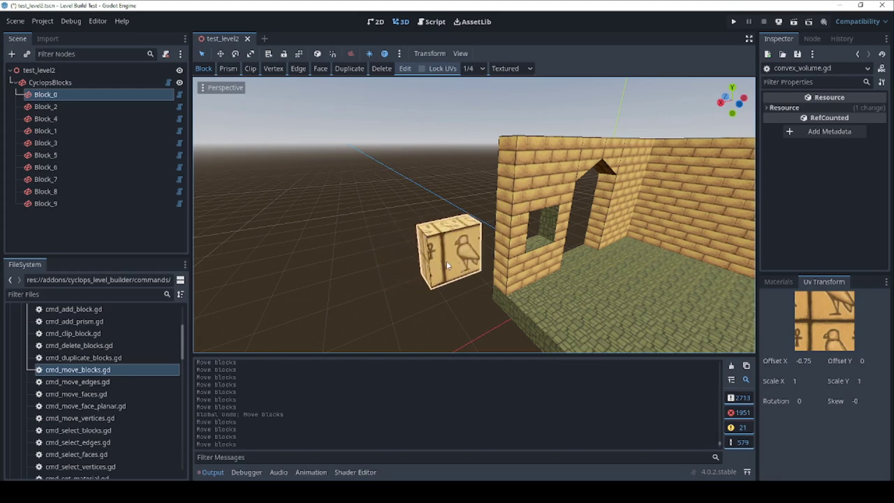
{"action": "key", "text": "ctrl+z"}
{"action": "key", "text": "ctrl+z"}
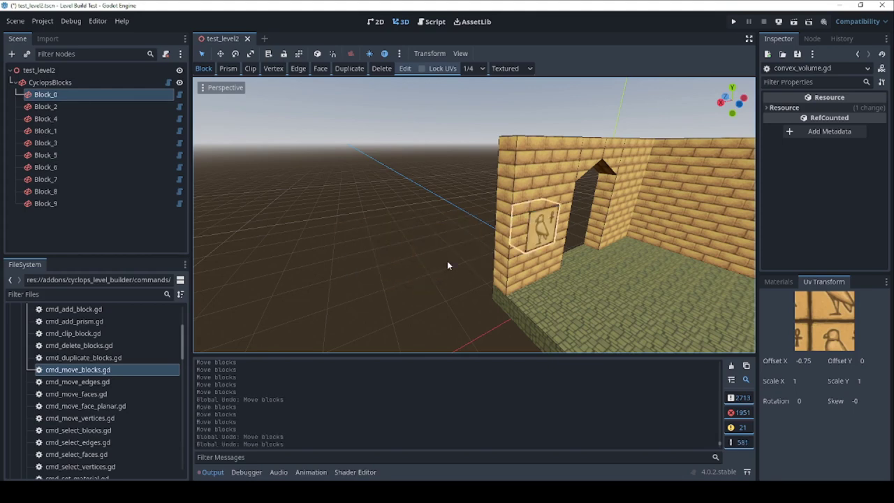
With UV locking on, move the hieroglyph block out of its wall opening into the open space beyond the wall's end
{"action": "scroll", "coordinate": [551, 238], "scroll_direction": "up", "scroll_amount": 6}
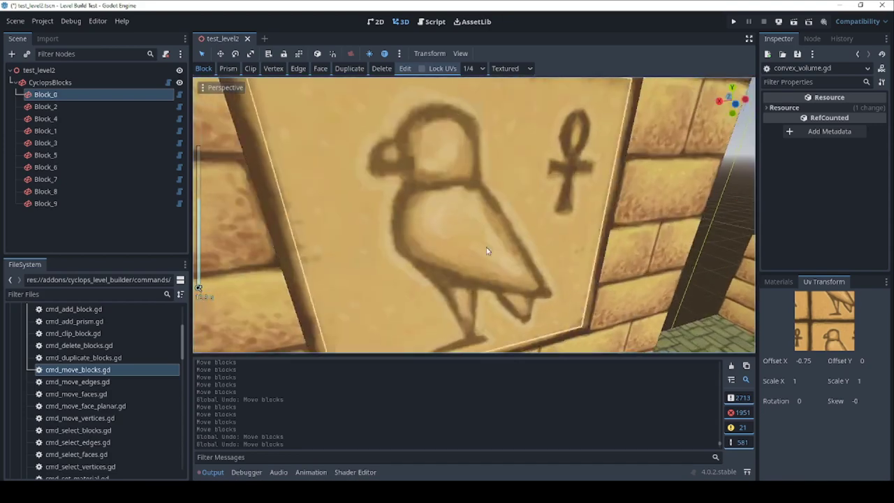
{"action": "scroll", "coordinate": [485, 250], "scroll_direction": "down", "scroll_amount": 2}
{"action": "scroll", "coordinate": [473, 229], "scroll_direction": "down", "scroll_amount": 2}
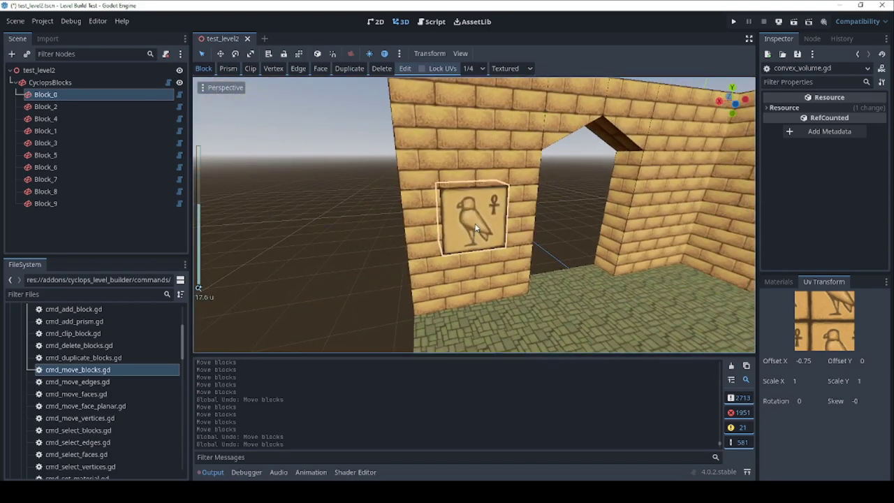
{"action": "left_click", "coordinate": [422, 69]}
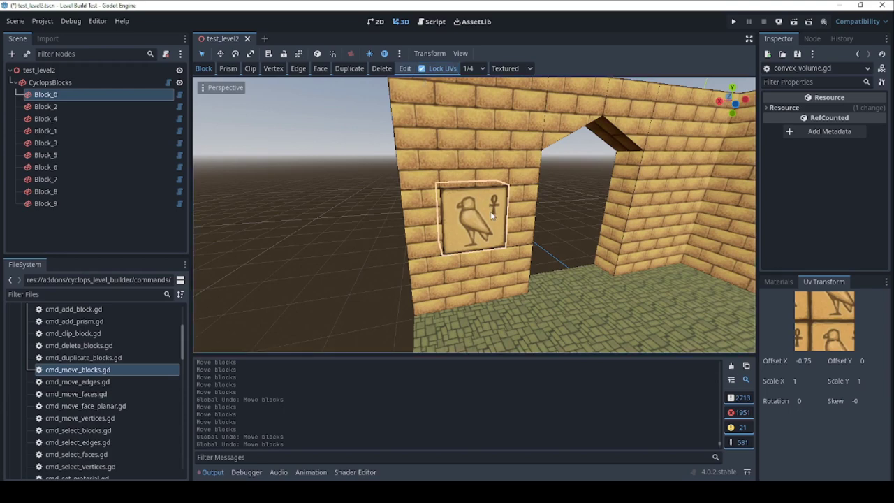
{"action": "left_click_drag", "start_coordinate": [492, 215], "coordinate": [310, 212]}
{"action": "middle_click_drag", "start_coordinate": [310, 212], "coordinate": [361, 208]}
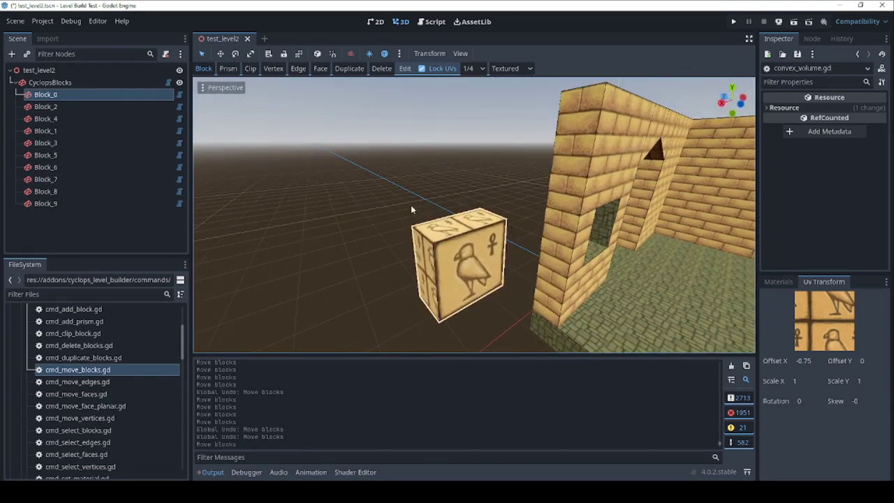
{"action": "left_click_drag", "start_coordinate": [466, 268], "coordinate": [485, 267]}
{"action": "middle_click_drag", "start_coordinate": [481, 246], "coordinate": [458, 245]}
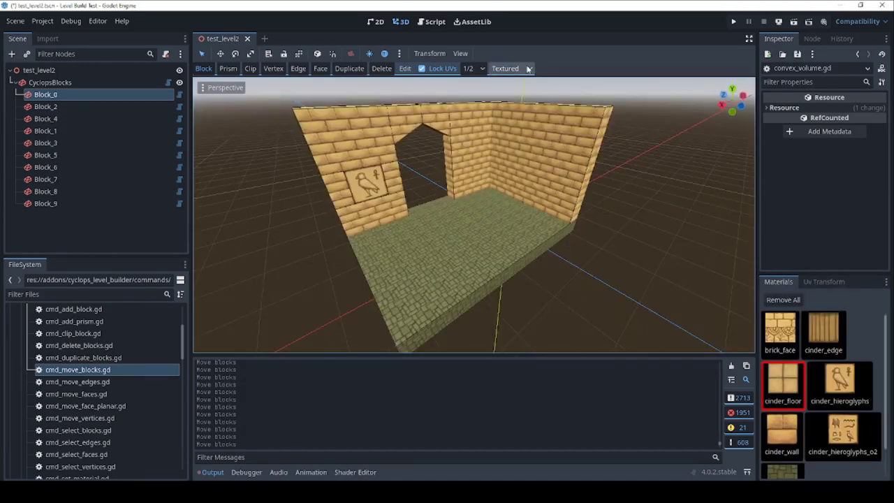
Switch the block display to Wireframe to view the room's edges, and return it to Textured
{"action": "left_click", "coordinate": [528, 68]}
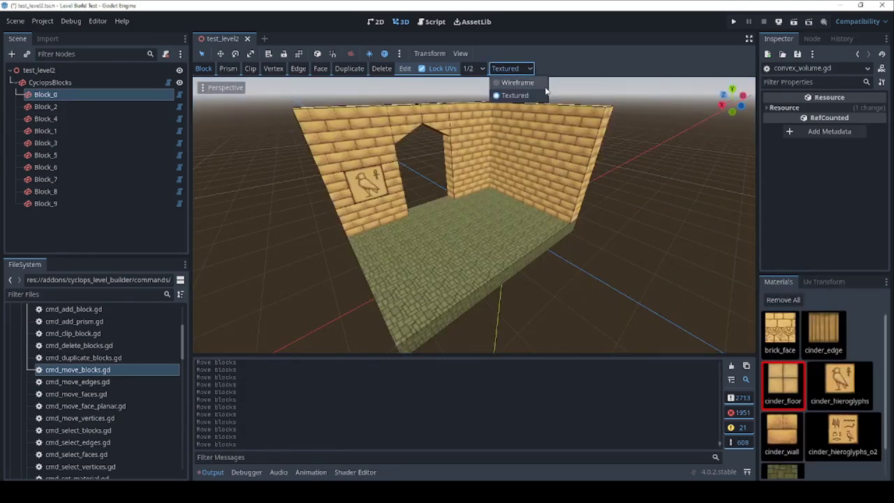
{"action": "left_click", "coordinate": [584, 63]}
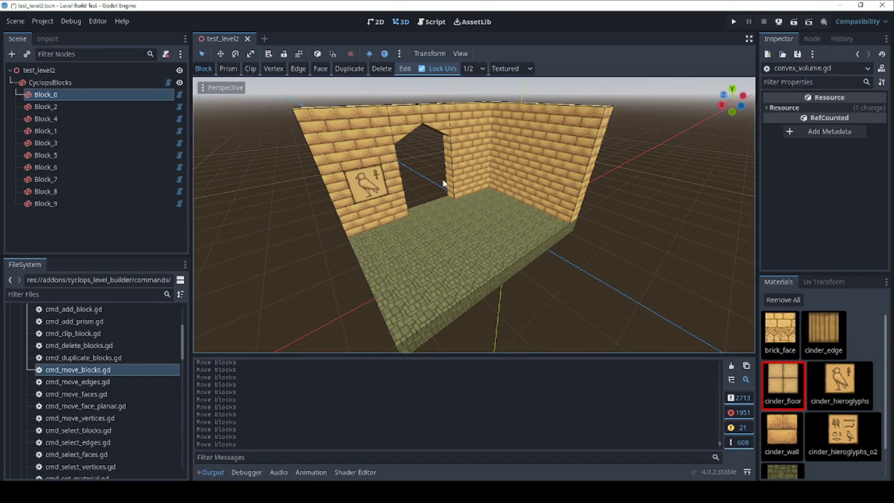
{"action": "middle_click_drag", "start_coordinate": [443, 185], "coordinate": [455, 166]}
{"action": "scroll", "coordinate": [426, 192], "scroll_direction": "up", "scroll_amount": 5}
{"action": "left_click", "coordinate": [513, 69]}
{"action": "left_click", "coordinate": [517, 83]}
{"action": "mouse_move", "coordinate": [452, 189]}
{"action": "middle_mouse_down"}
{"action": "mouse_move", "coordinate": [468, 184]}
{"action": "mouse_move", "coordinate": [459, 124]}
{"action": "mouse_move", "coordinate": [440, 219]}
{"action": "mouse_move", "coordinate": [517, 202]}
{"action": "mouse_move", "coordinate": [425, 202]}
{"action": "mouse_move", "coordinate": [423, 215]}
{"action": "middle_mouse_up"}
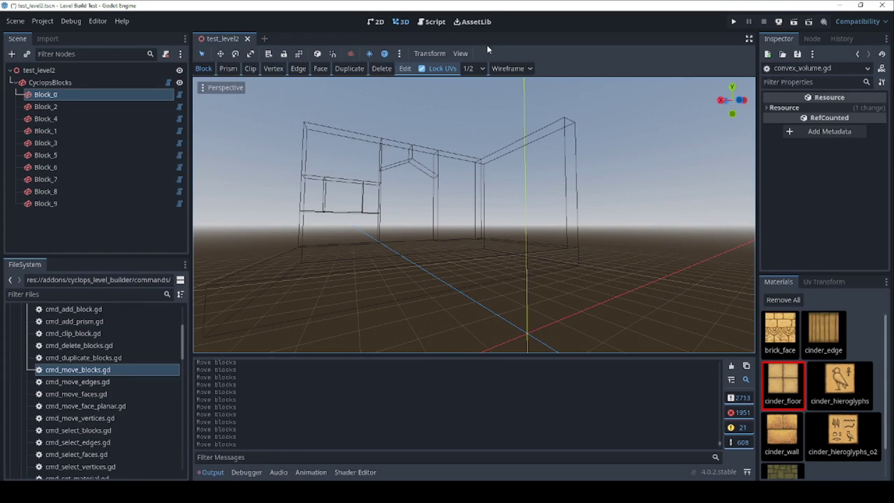
{"action": "left_click", "coordinate": [525, 68]}
{"action": "left_click", "coordinate": [520, 95]}
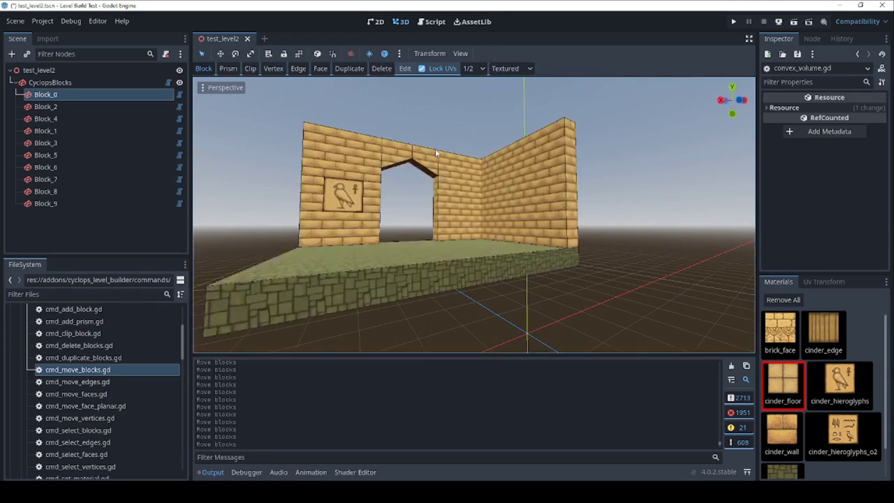
In Face mode with the Wireframe display, select a face of the wall above the doorway
{"action": "left_click", "coordinate": [320, 68]}
{"action": "left_click", "coordinate": [515, 70]}
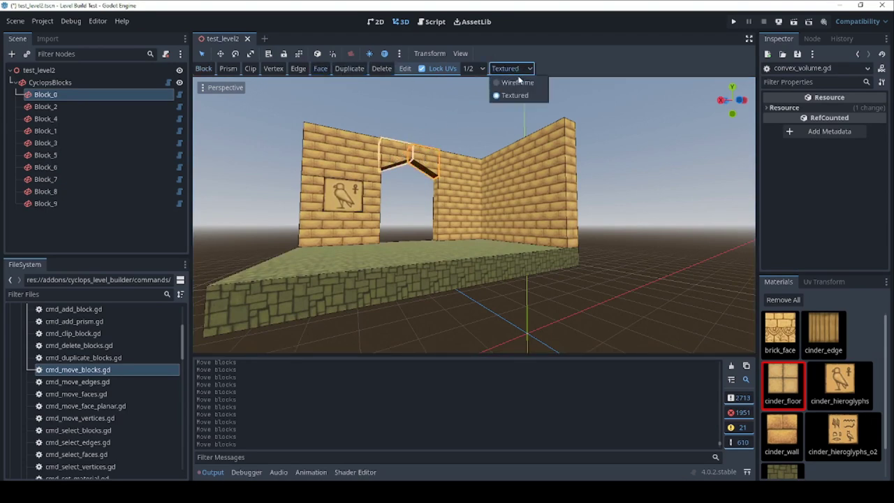
{"action": "left_click", "coordinate": [520, 82]}
{"action": "scroll", "coordinate": [398, 140], "scroll_direction": "up", "scroll_amount": 4}
{"action": "scroll", "coordinate": [396, 142], "scroll_direction": "up", "scroll_amount": 5}
{"action": "middle_click_drag", "start_coordinate": [437, 167], "coordinate": [411, 199]}
{"action": "left_click", "coordinate": [417, 165]}
Set the block display back to Textured and view the wall above the doorway
{"action": "left_click", "coordinate": [519, 70]}
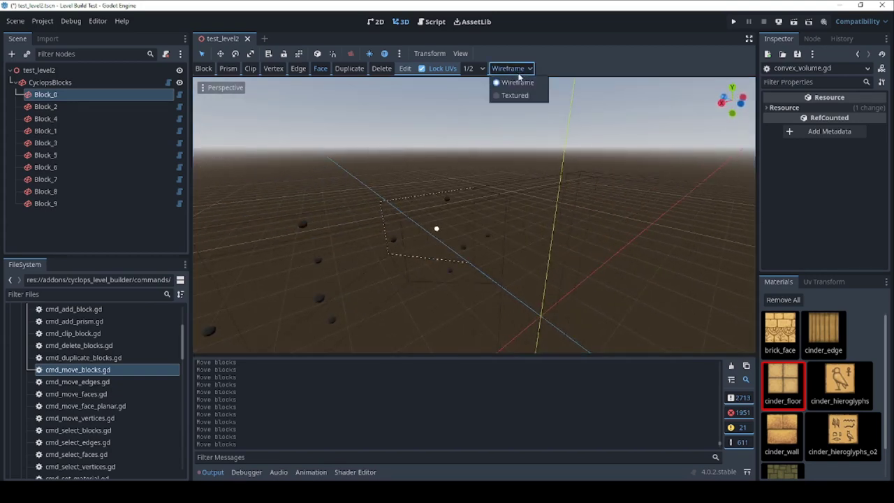
{"action": "left_click", "coordinate": [522, 93]}
{"action": "scroll", "coordinate": [464, 192], "scroll_direction": "down", "scroll_amount": 3}
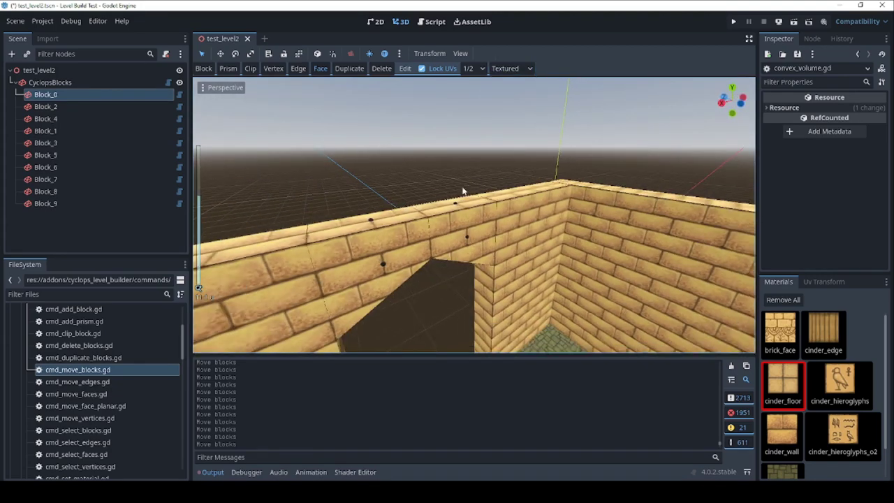
Run the project and walk the character up the outside stairs into the stone building
{"action": "key", "text": "F5"}
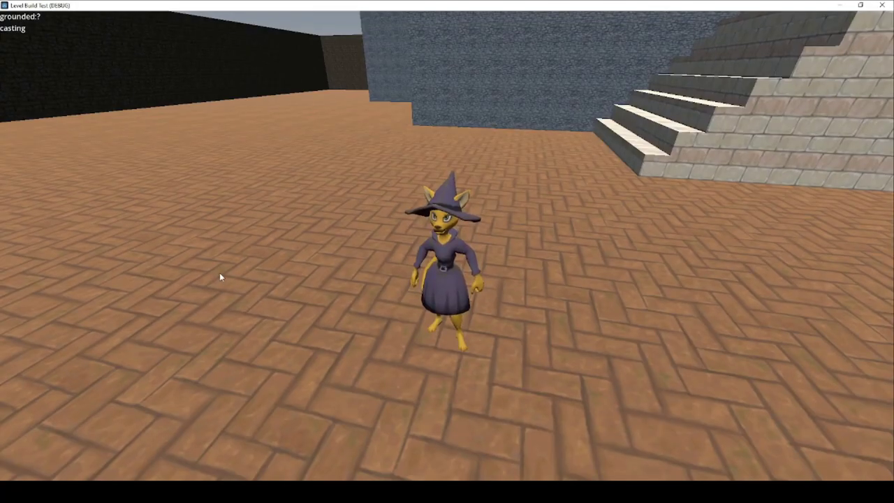
{"action": "key", "text": "w"}
{"action": "key", "text": "d"}
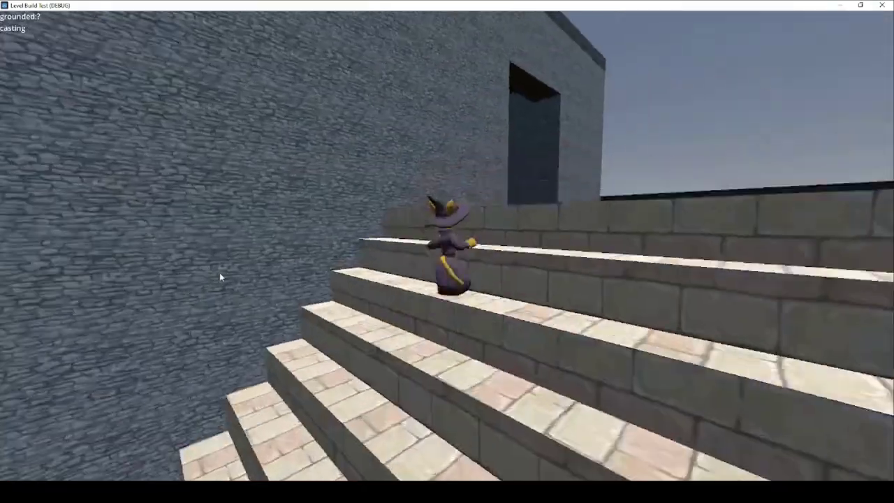
{"action": "key", "text": "a"}
{"action": "key", "text": "w"}
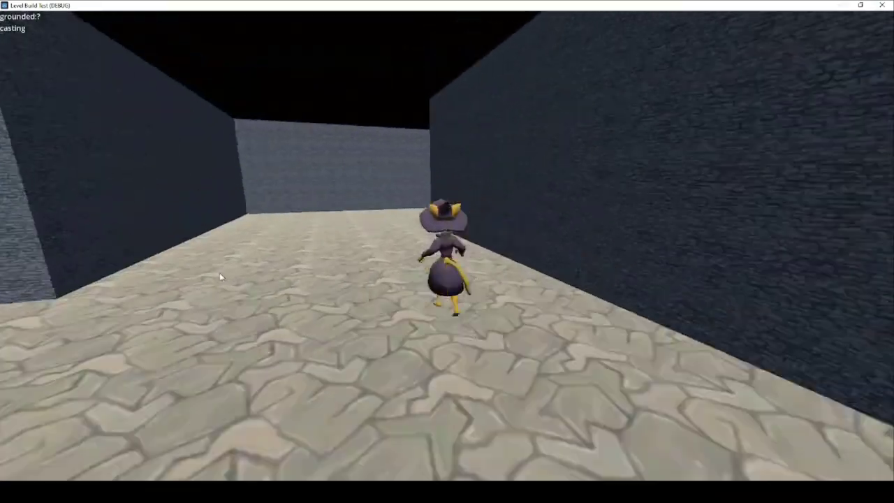
Walk the character through the building's paved room and up the interior stairs
{"action": "key", "text": "a"}
{"action": "key", "text": "d"}
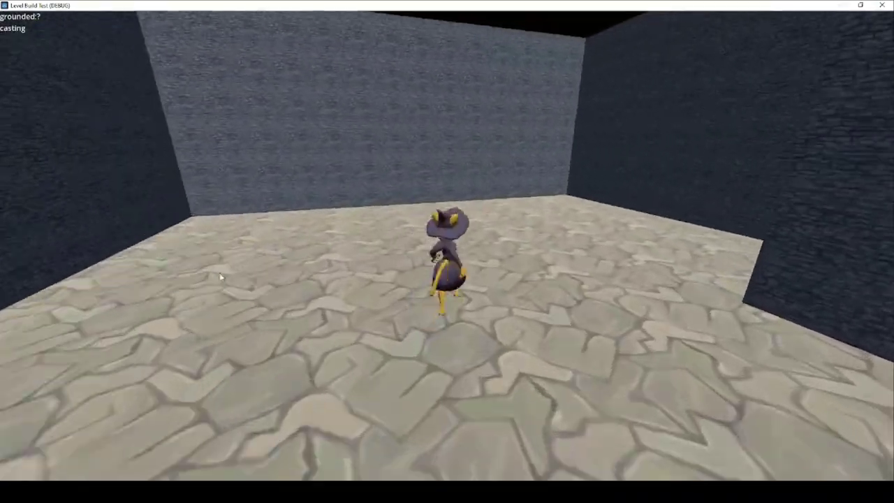
{"action": "key", "text": "s"}
{"action": "key", "text": "w"}
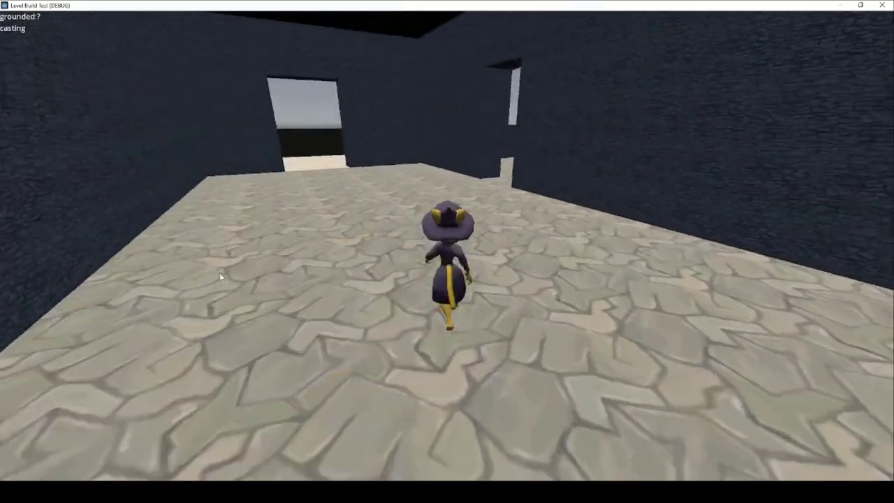
{"action": "key", "text": "w"}
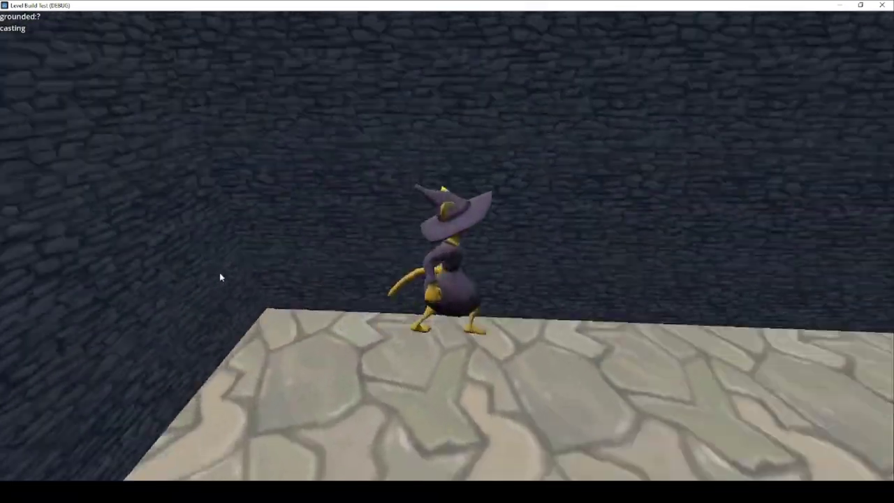
{"action": "key", "text": "d"}
{"action": "key", "text": "d"}
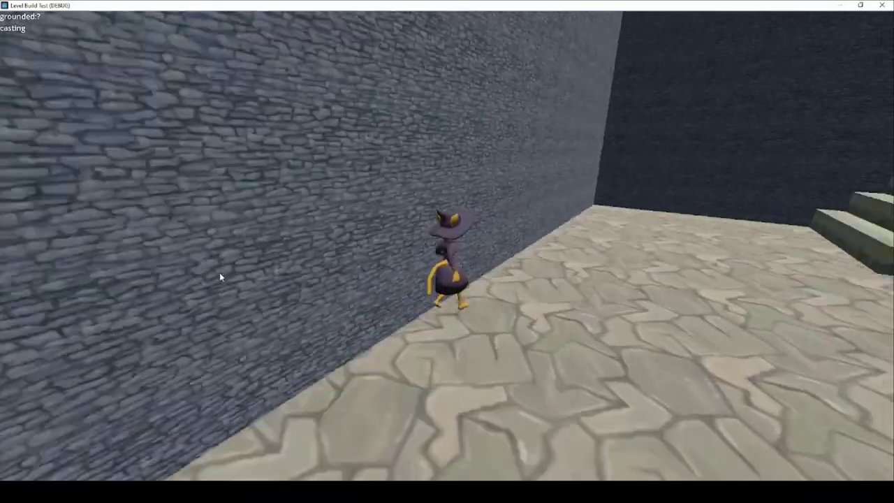
{"action": "key", "text": "w"}
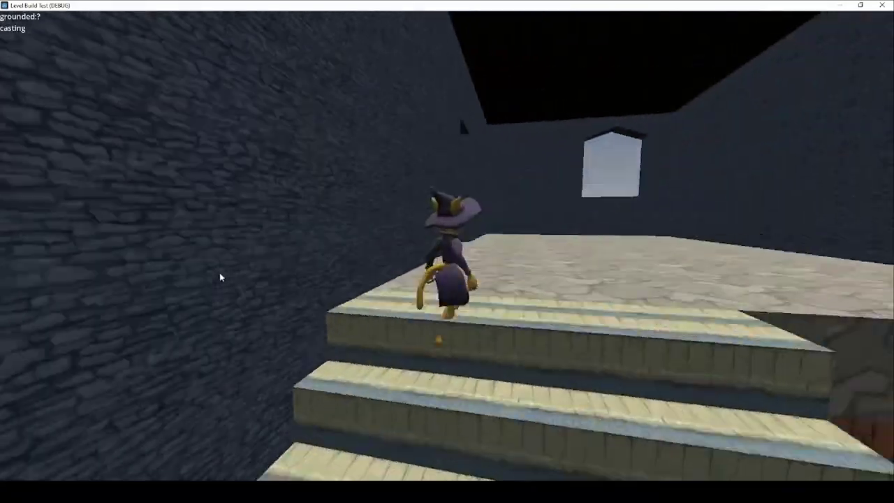
Walk the character around the upper floor and jump out through the wall opening onto the brick ground
{"action": "key", "text": "a"}
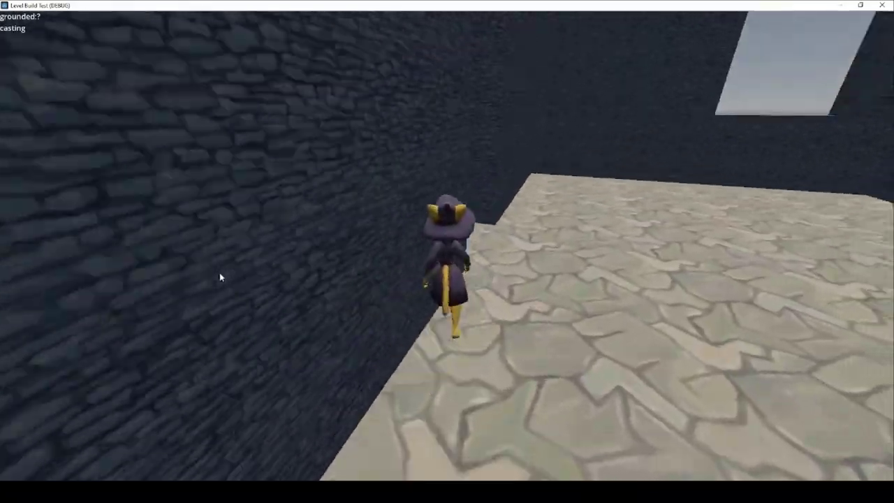
{"action": "key", "text": "a"}
{"action": "key", "text": "s"}
{"action": "key", "text": "d"}
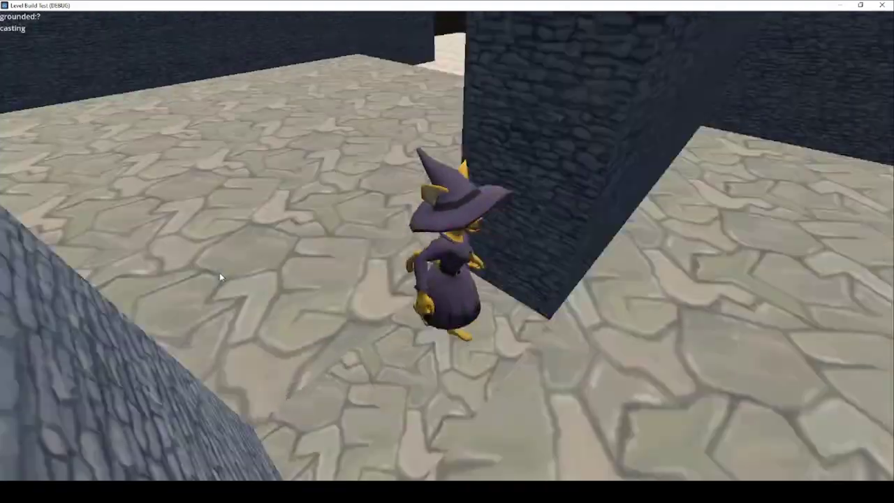
{"action": "key", "text": "w"}
{"action": "key", "text": "space"}
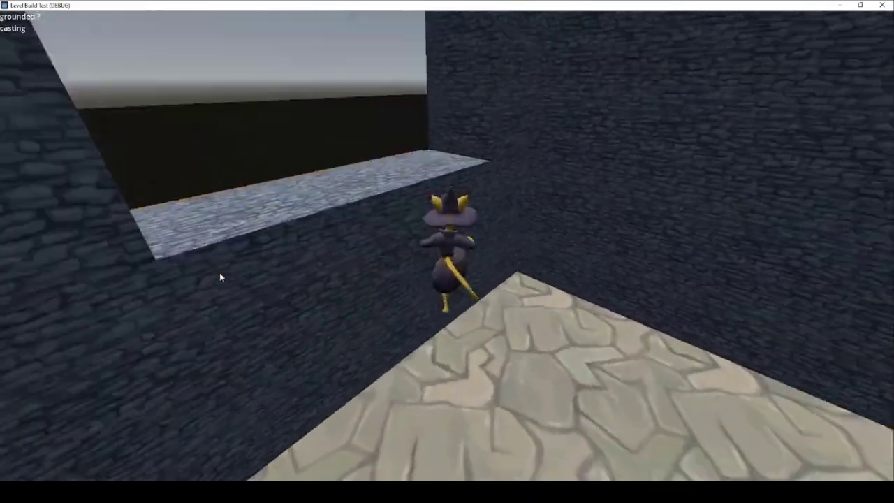
{"action": "key", "text": "a"}
{"action": "key", "text": "space"}
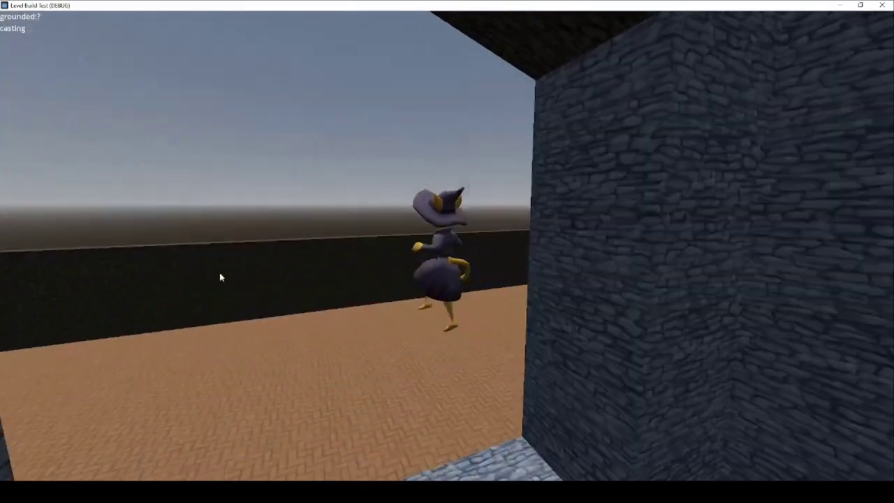
{"action": "key", "text": "w"}
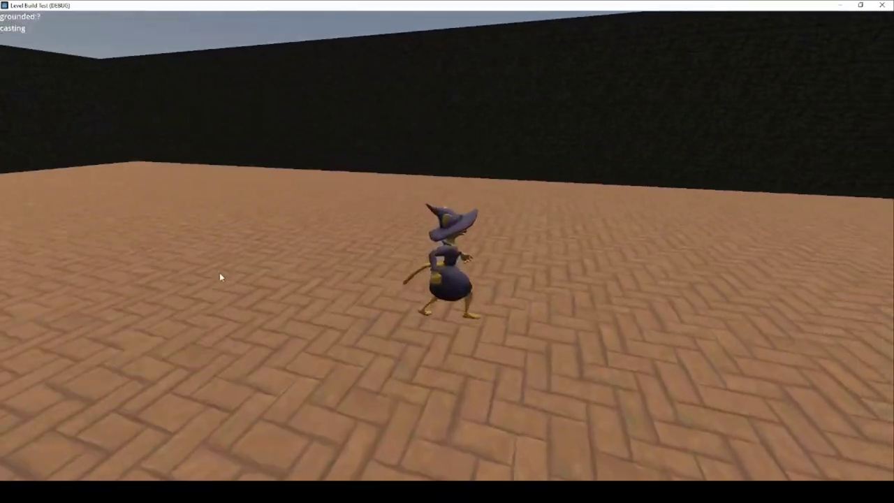
Run the character along the building's outer wall toward the far boundary wall
{"action": "key", "text": "d"}
{"action": "key", "text": "w"}
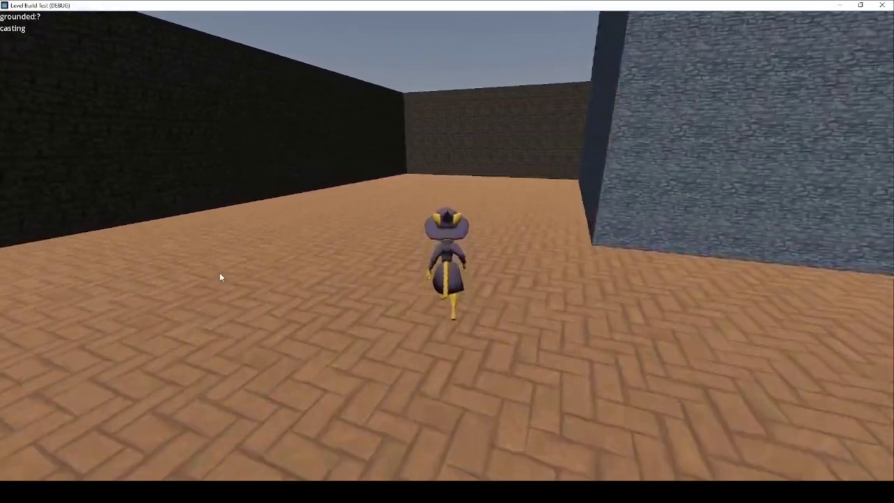
{"action": "key", "text": "d"}
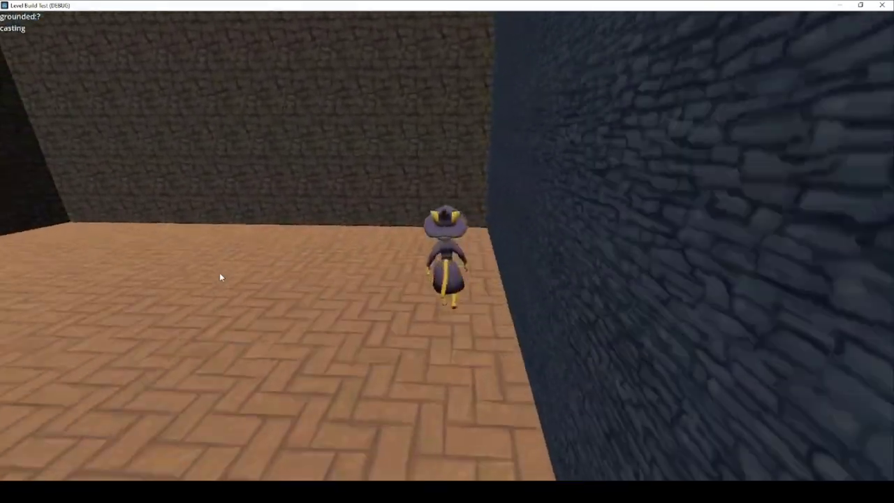